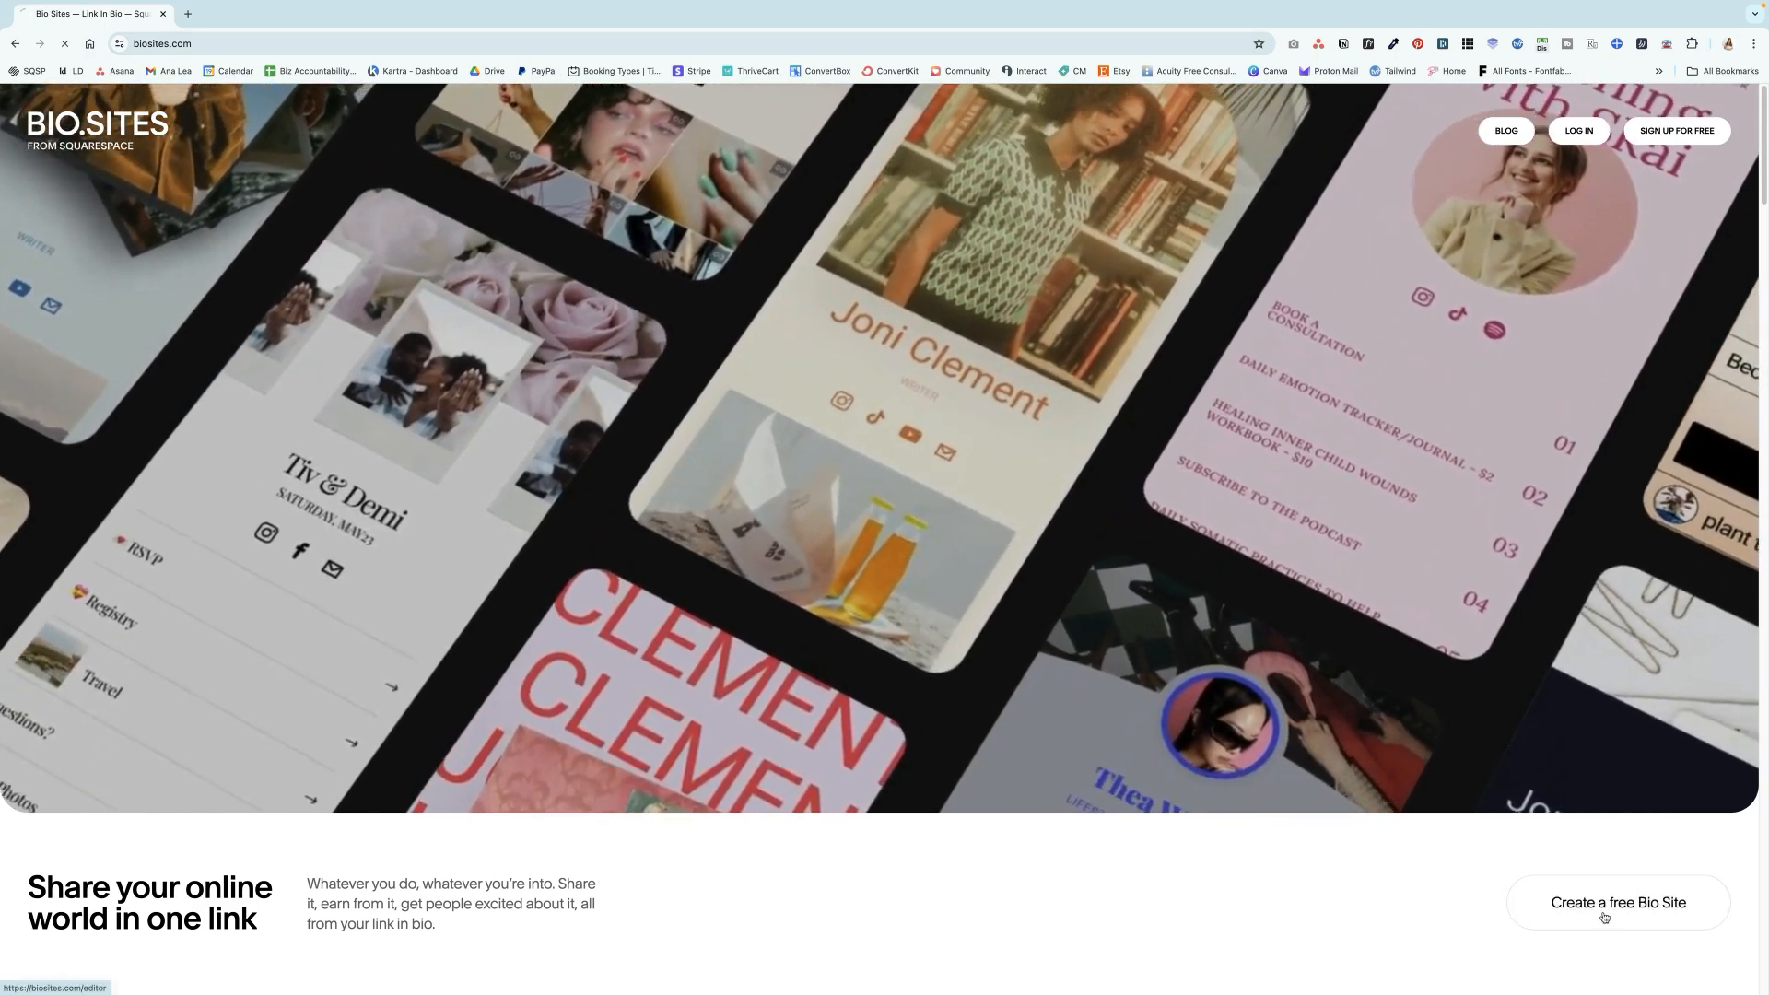
Step: Start a free Bio Site, enter the desired username, and choose to log in with an existing Squarespace account
{"action": "left_click", "coordinate": [1603, 918]}
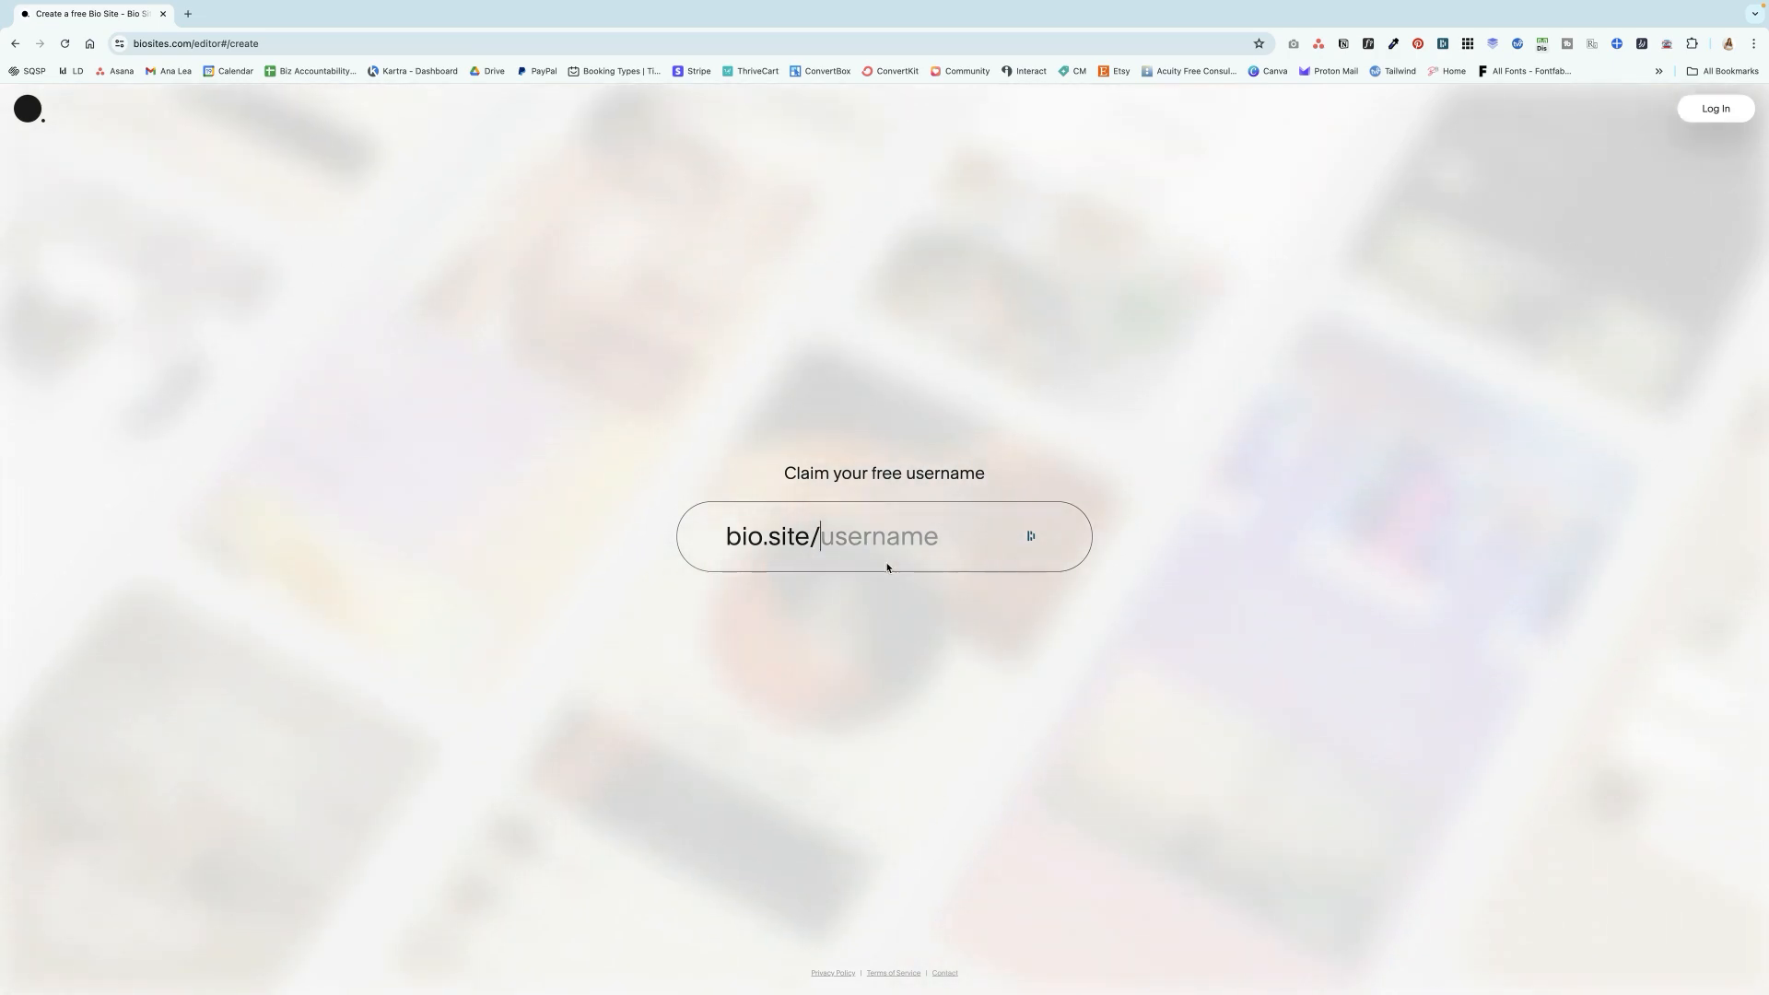
{"action": "type", "text": "analeamal"}
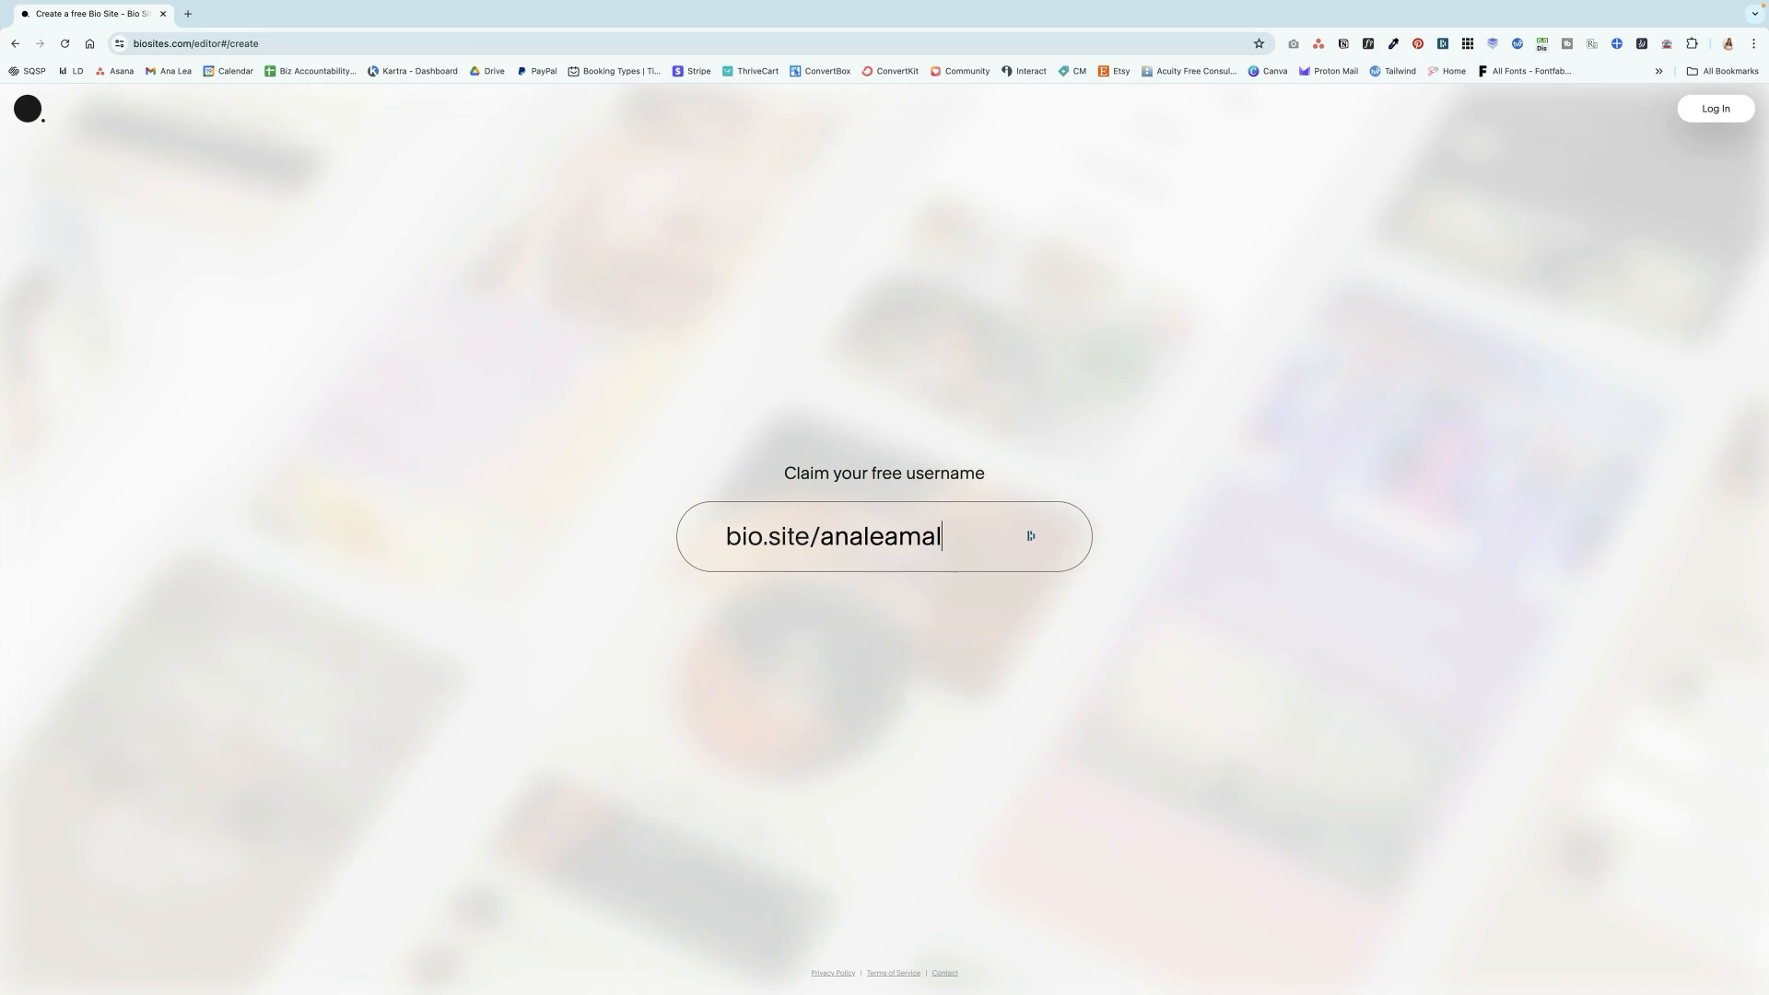
{"action": "type", "text": "lio"}
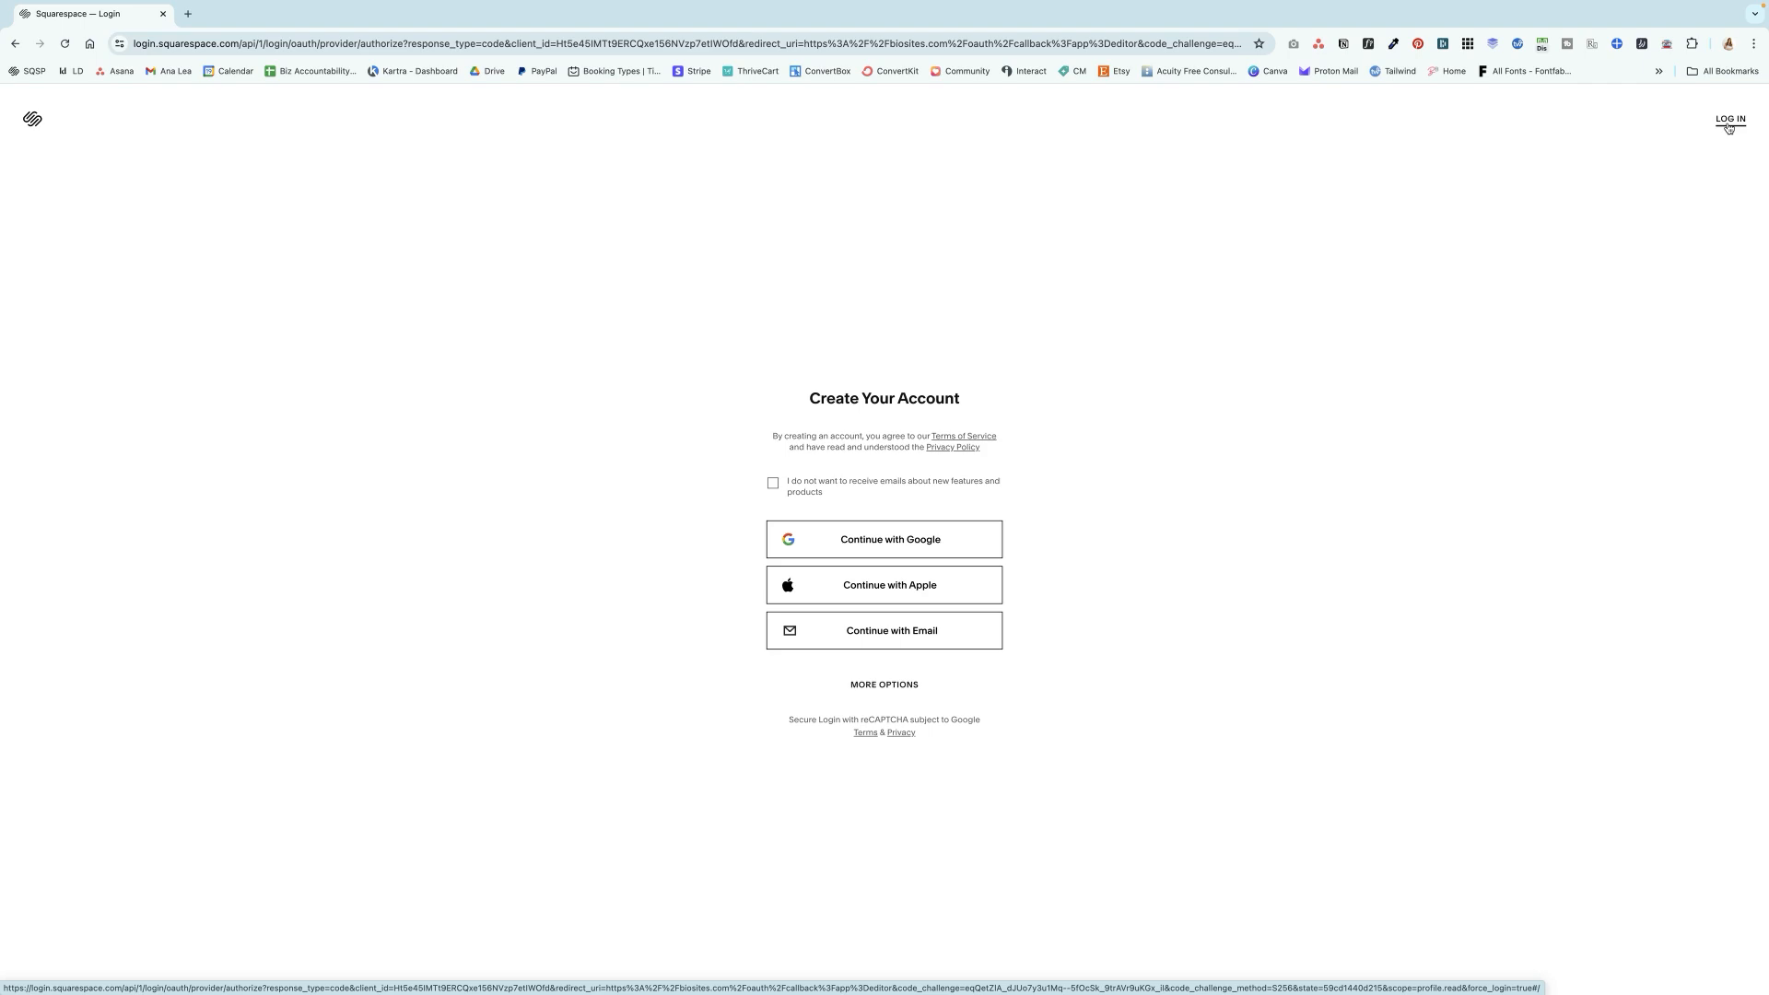
{"action": "left_click", "coordinate": [1729, 127]}
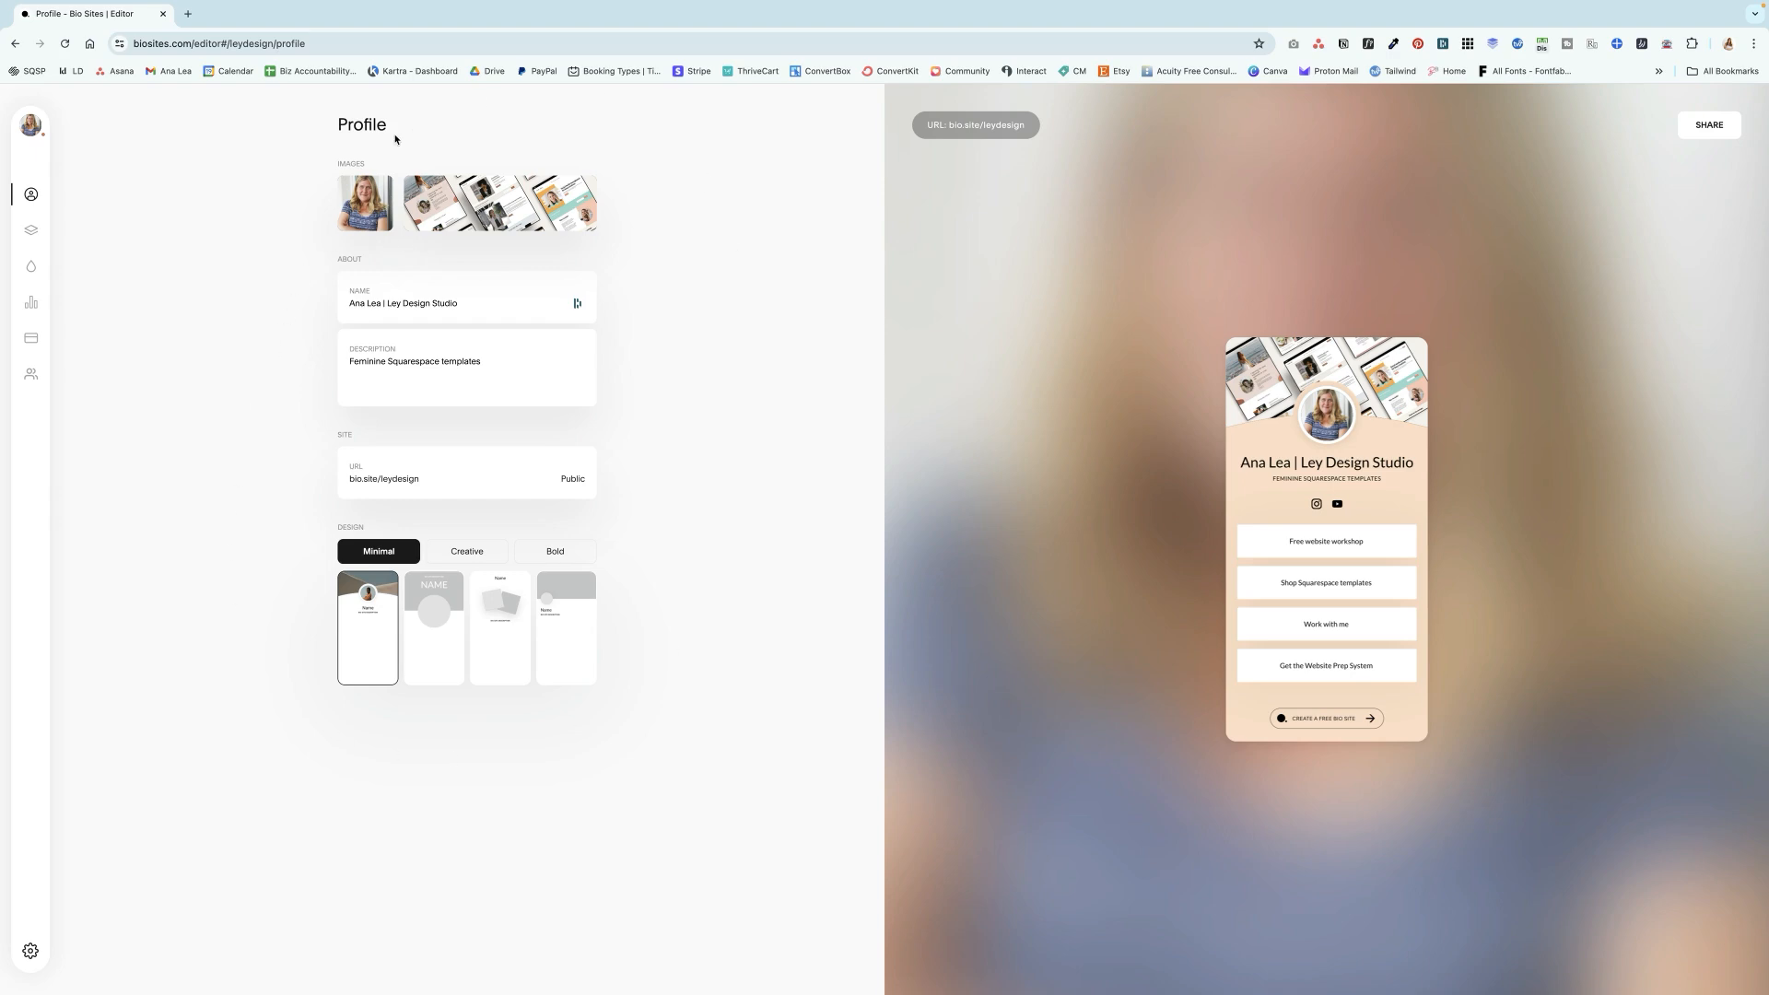
Step: Examine the profile image and the site's URL settings, including the Public and Private visibility options
{"action": "left_click", "coordinate": [373, 212]}
{"action": "mouse_move", "coordinate": [354, 222]}
{"action": "left_click", "coordinate": [438, 483]}
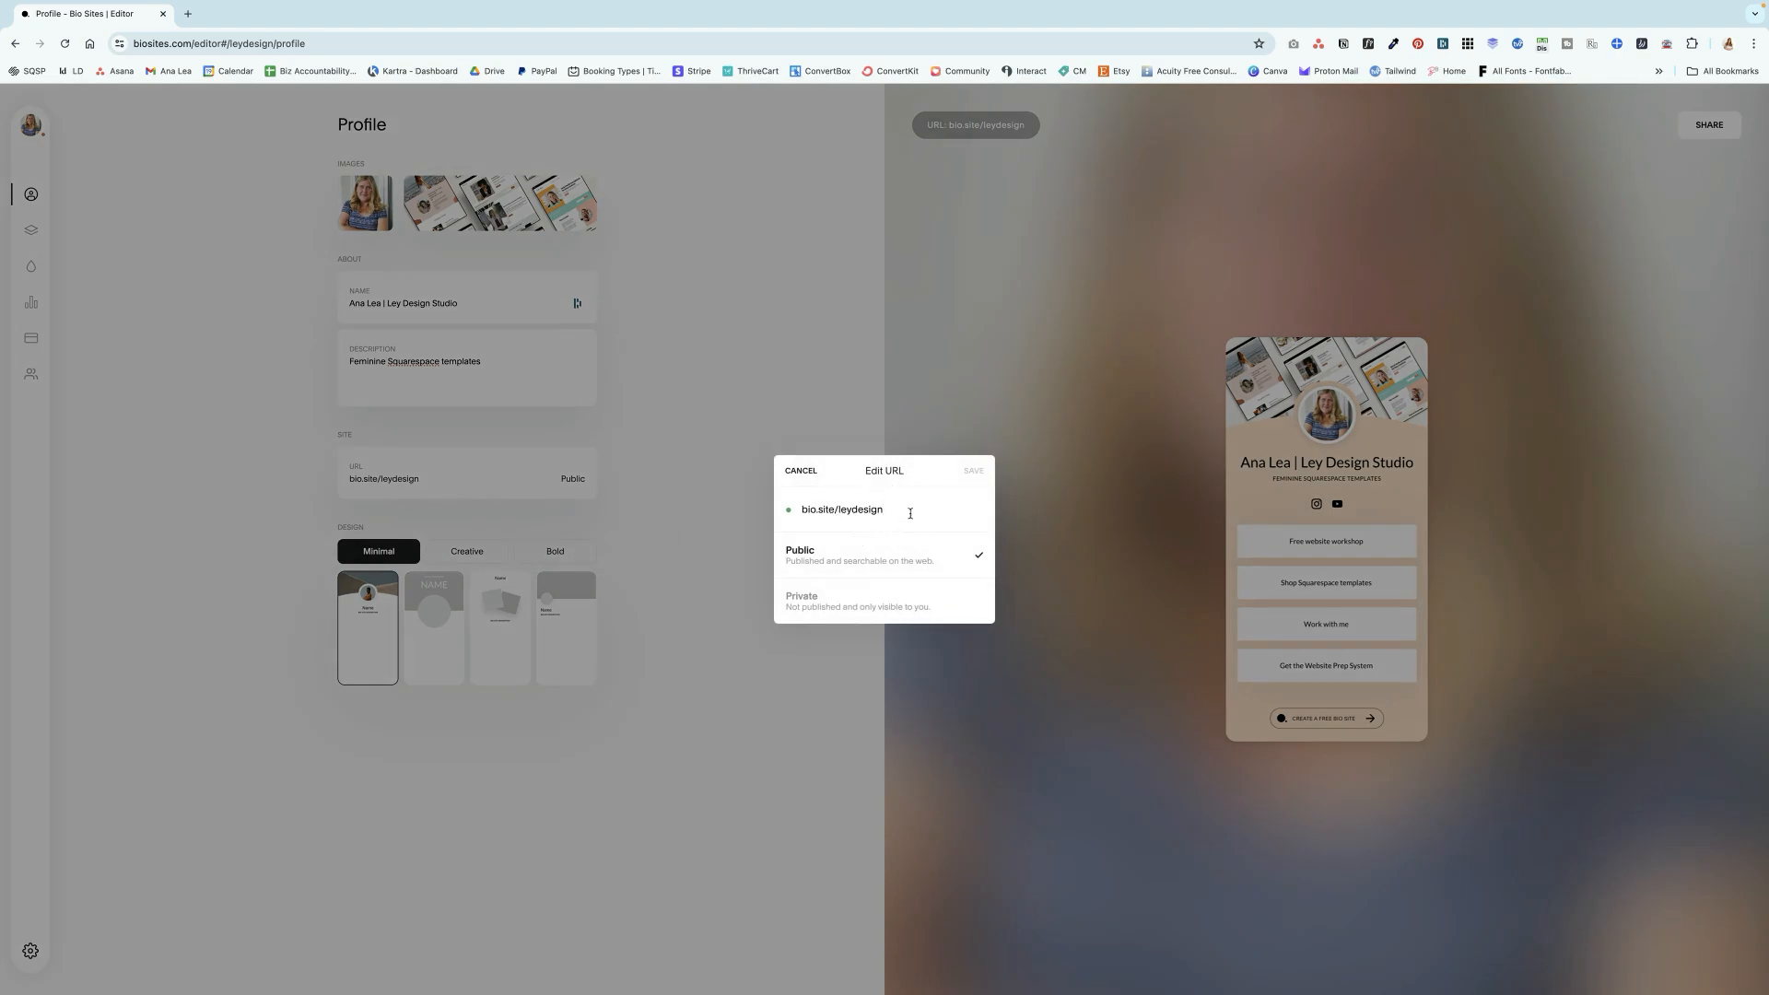
{"action": "left_click_drag", "start_coordinate": [910, 513], "coordinate": [850, 509]}
{"action": "left_click", "coordinate": [871, 608]}
{"action": "left_click", "coordinate": [887, 566]}
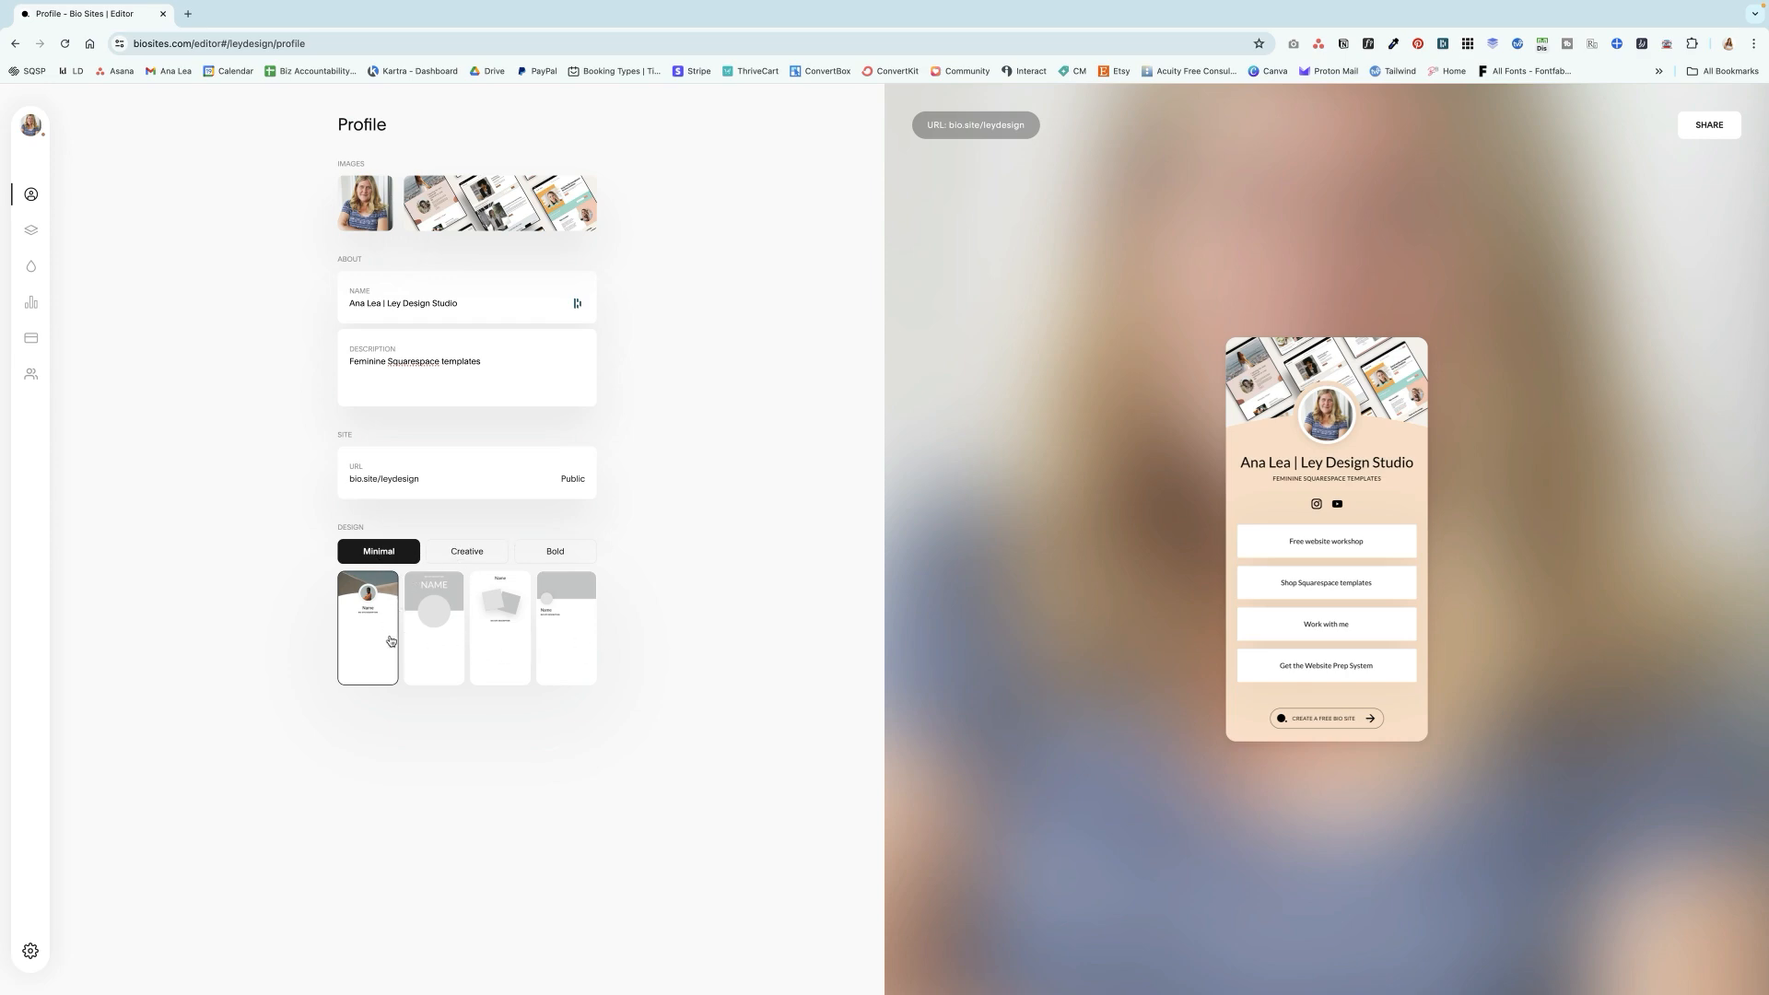
Step: Try the second, third and fourth Minimal designs for the profile
{"action": "left_click", "coordinate": [444, 652]}
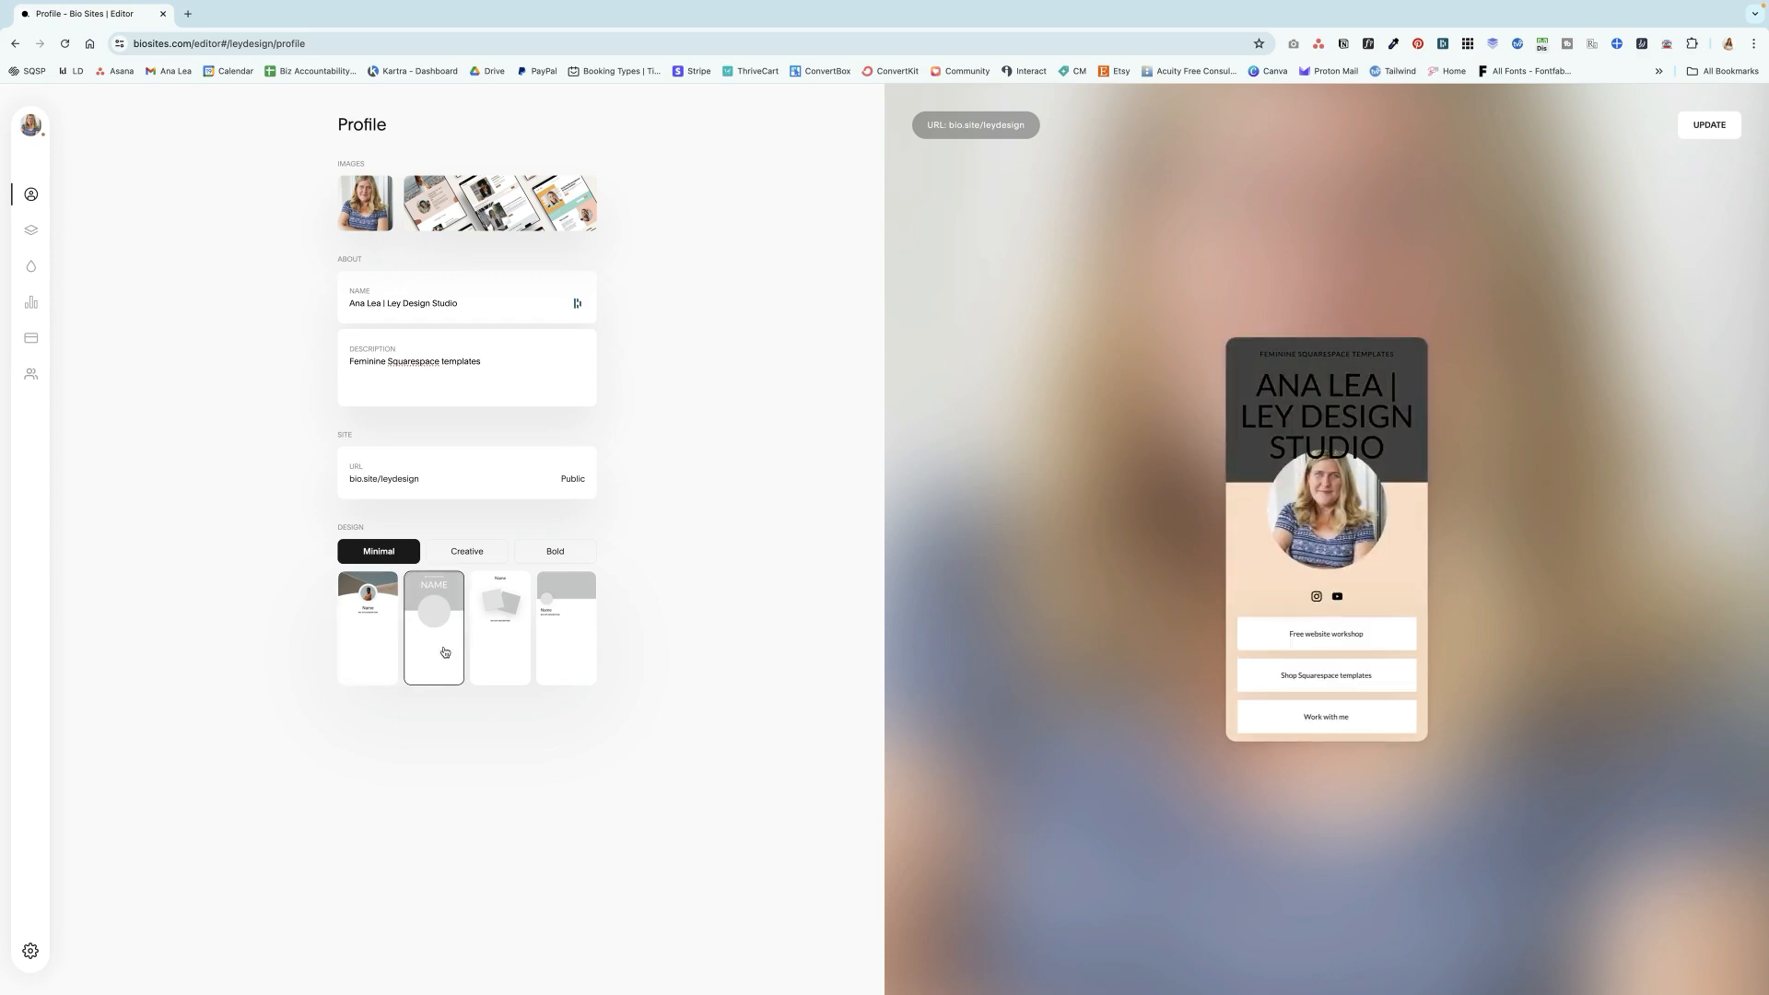
{"action": "left_click", "coordinate": [484, 648]}
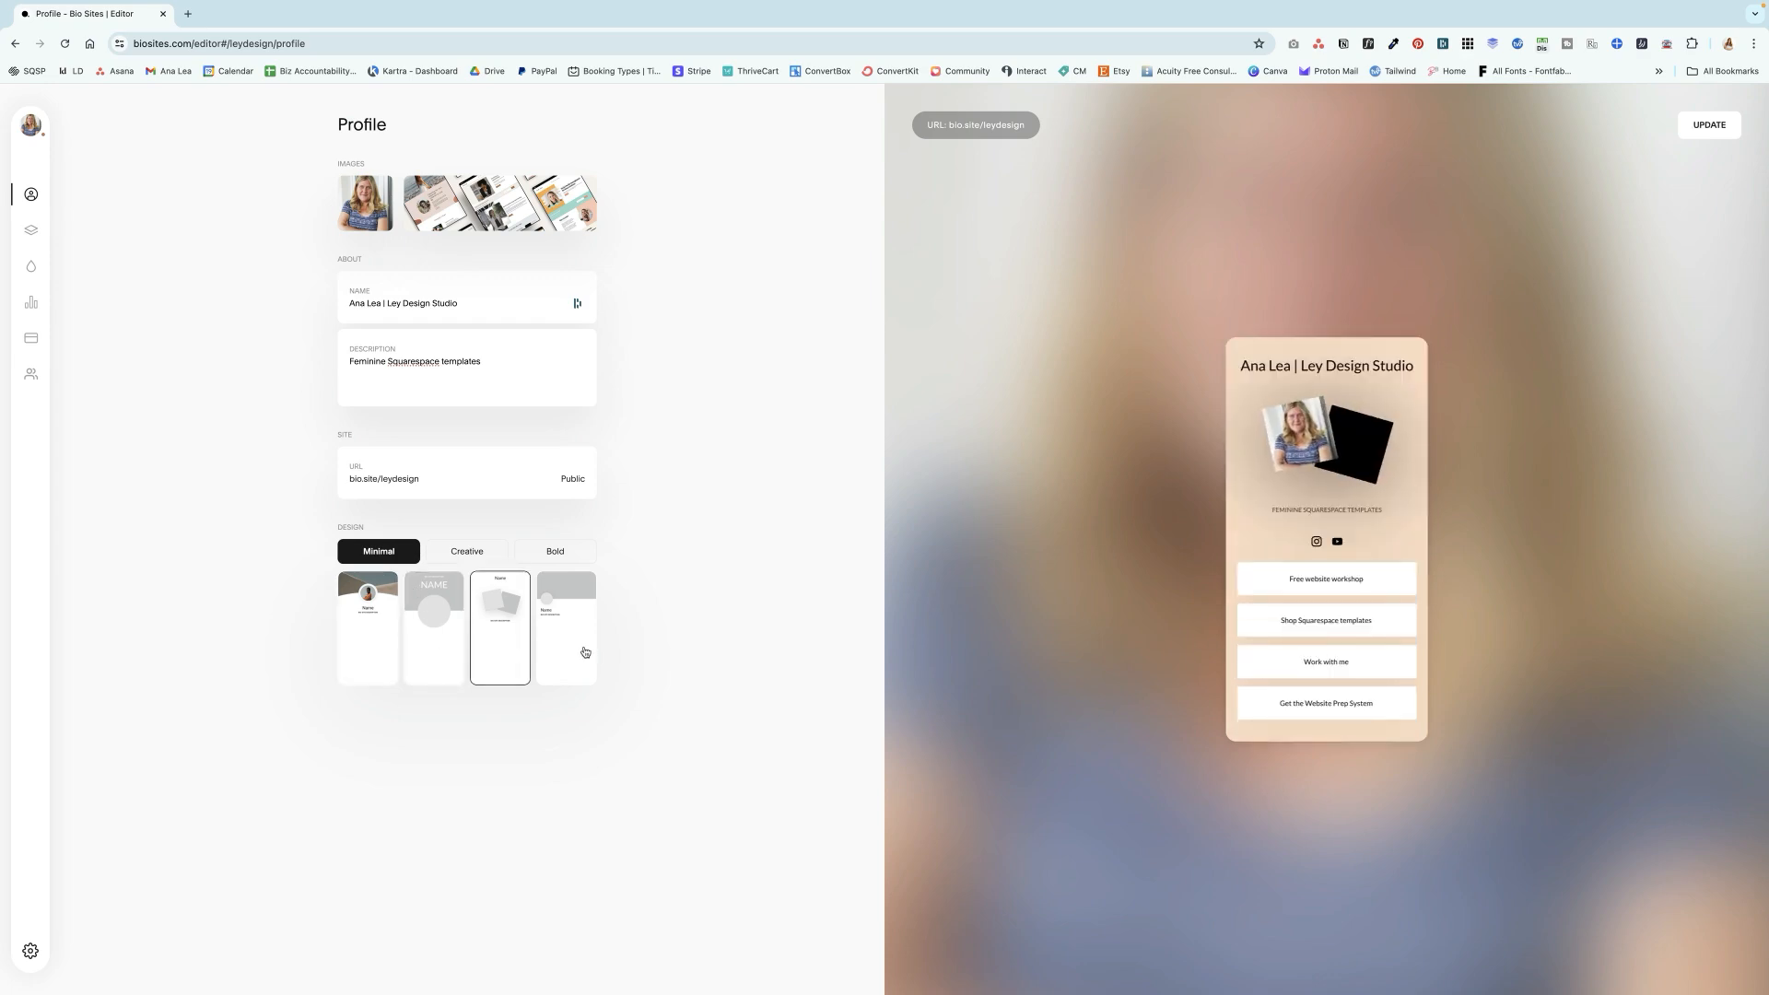
{"action": "left_click", "coordinate": [584, 652]}
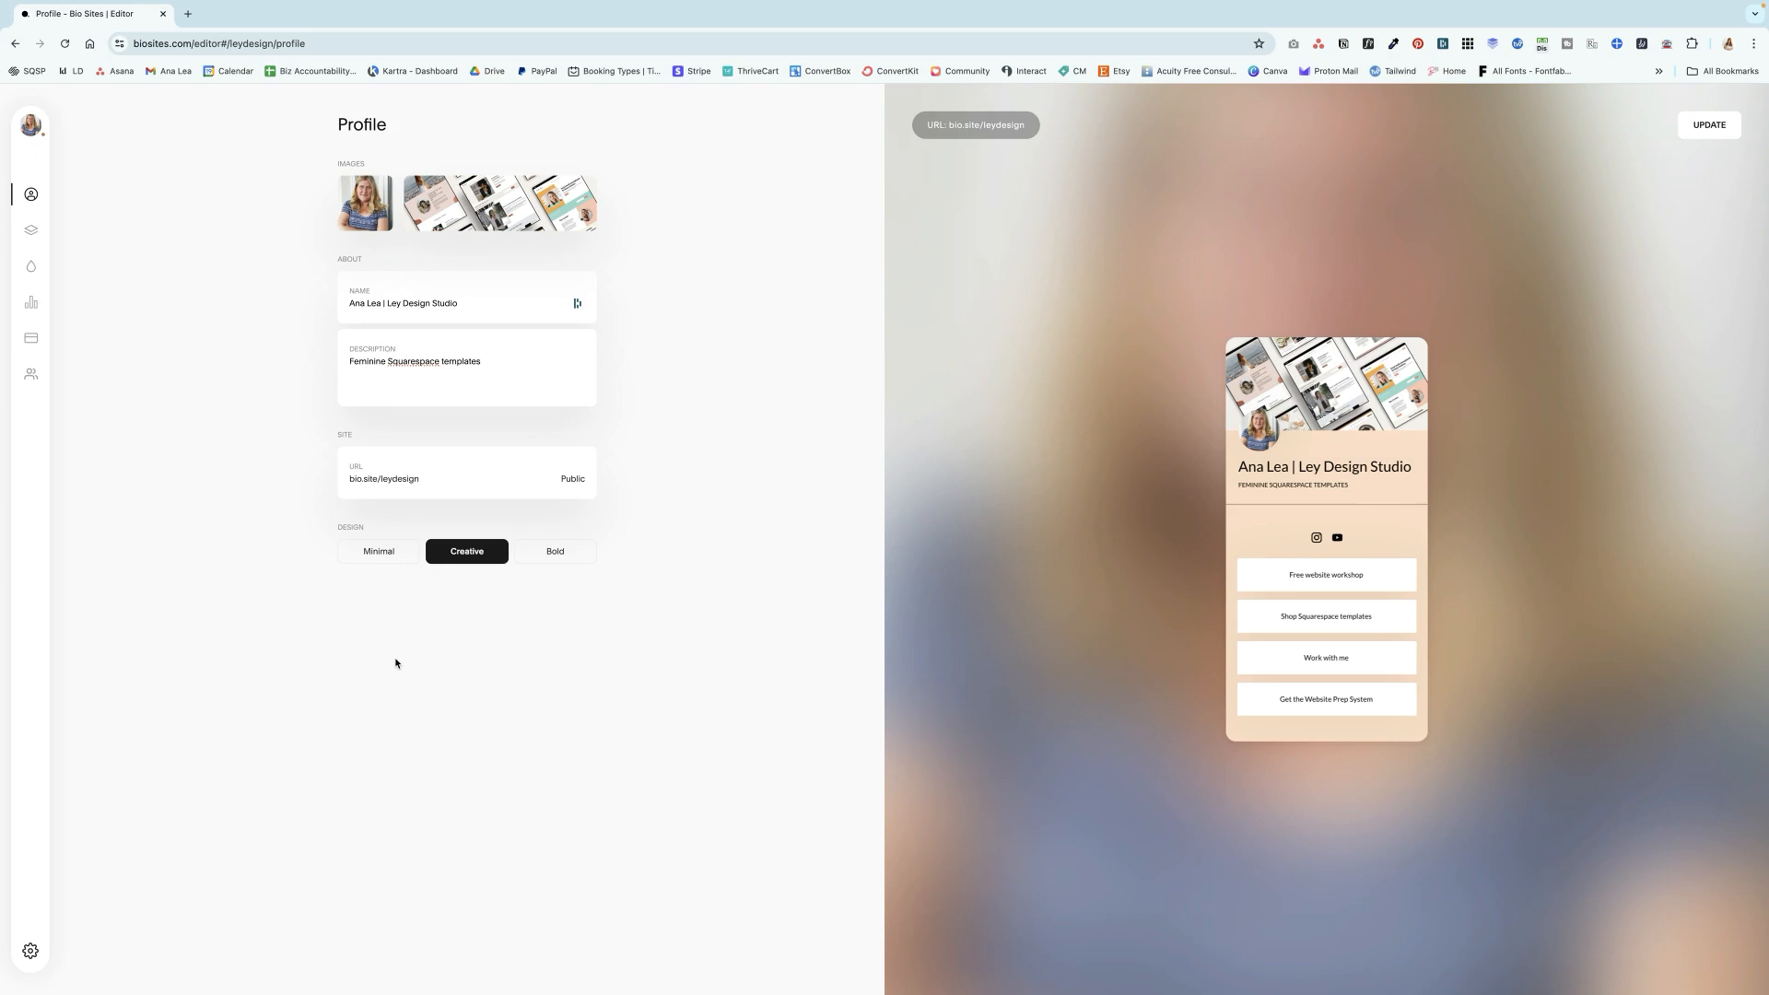
Step: Try the second and third Creative designs, followed by the first, second and fourth Bold designs, for the profile
{"action": "left_click", "coordinate": [431, 660]}
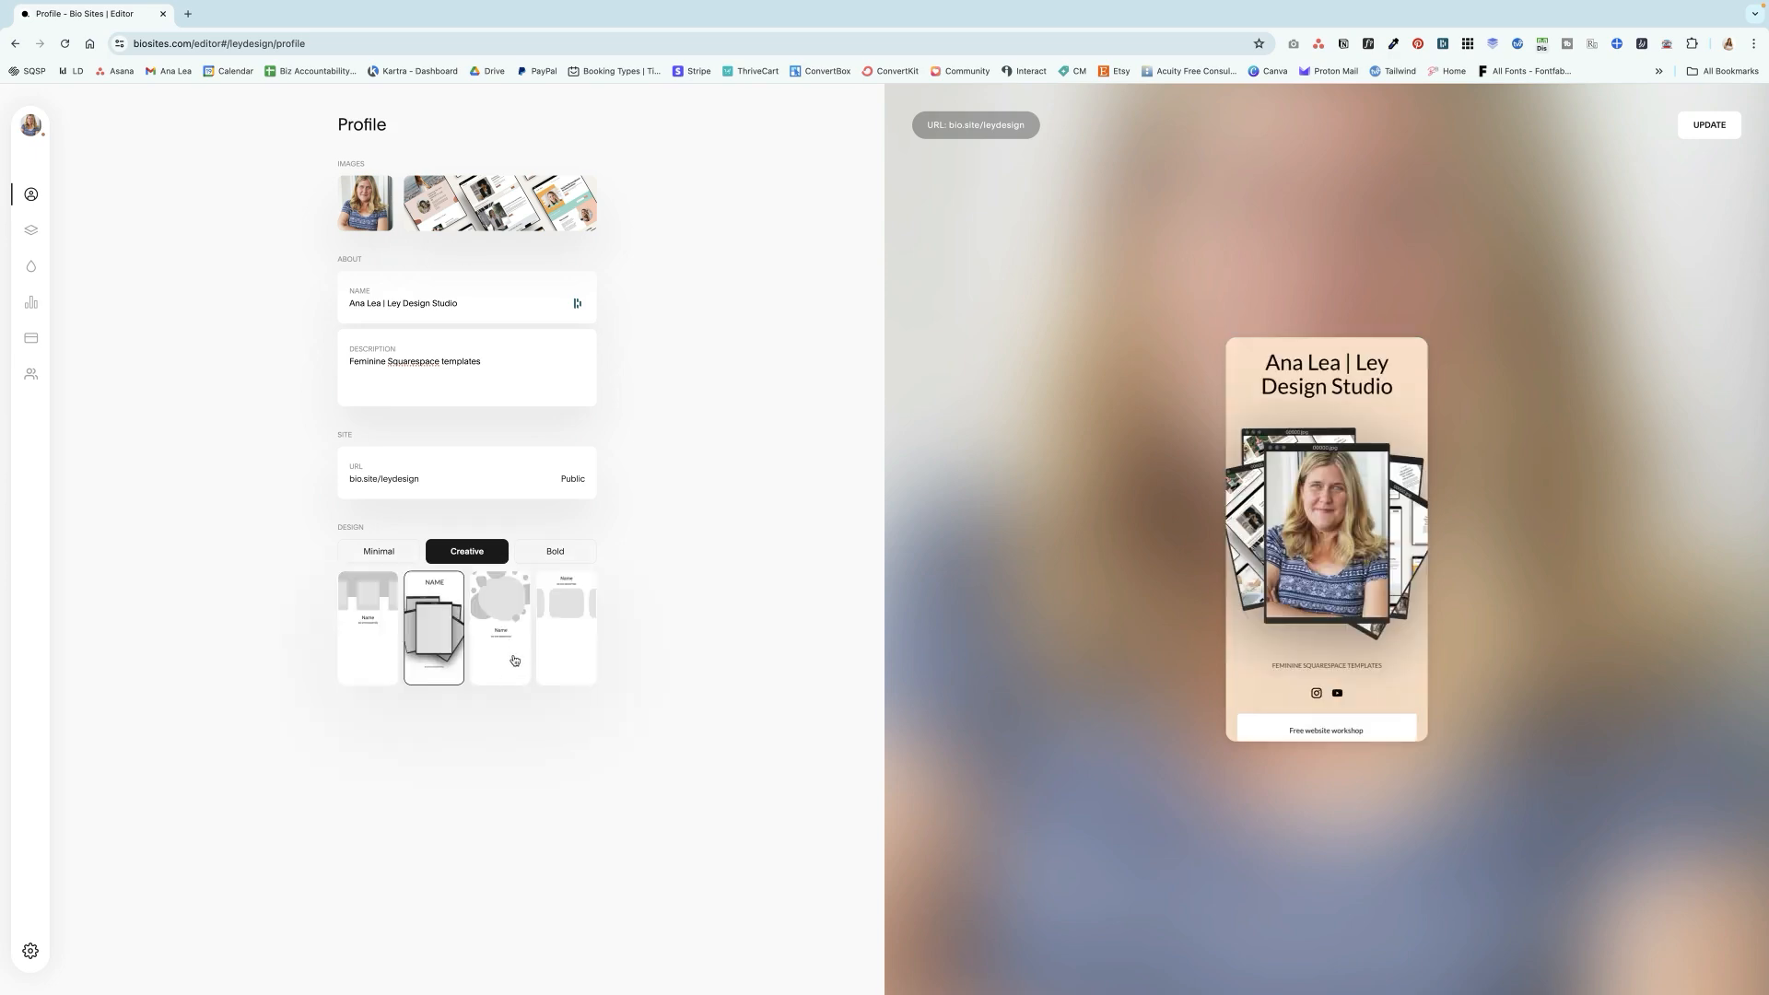
{"action": "left_click", "coordinate": [511, 665]}
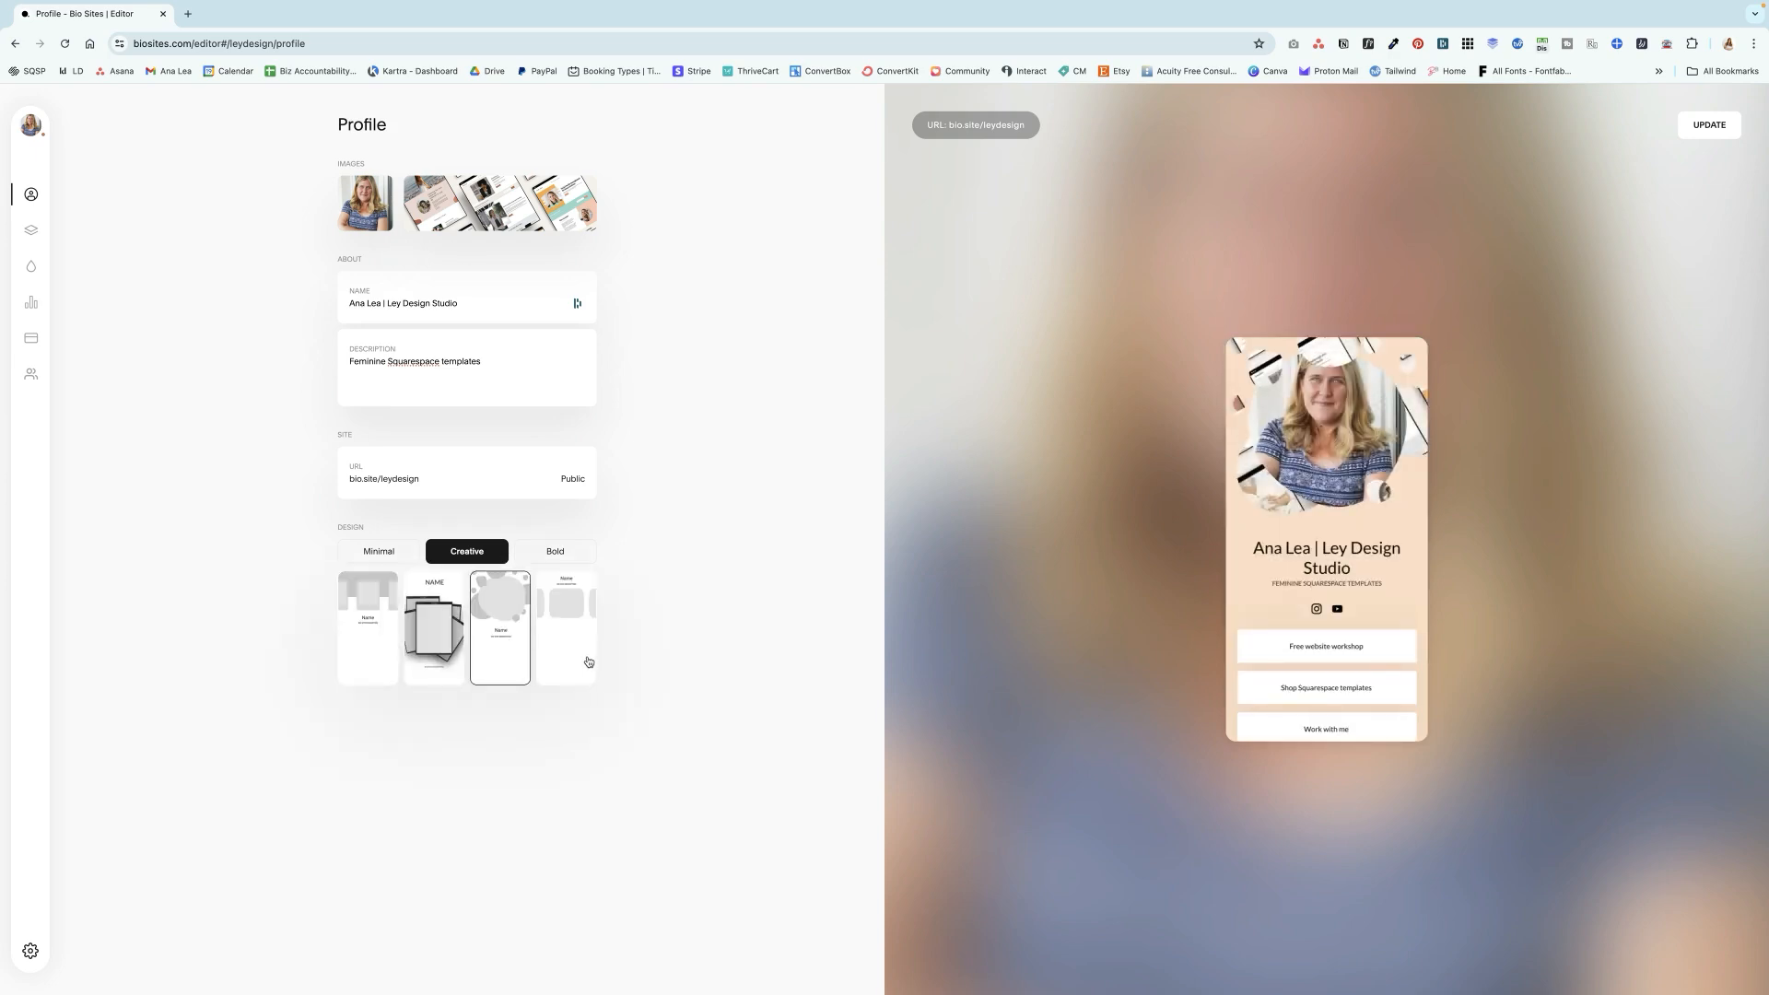
{"action": "left_click", "coordinate": [554, 551]}
{"action": "left_click", "coordinate": [377, 668]}
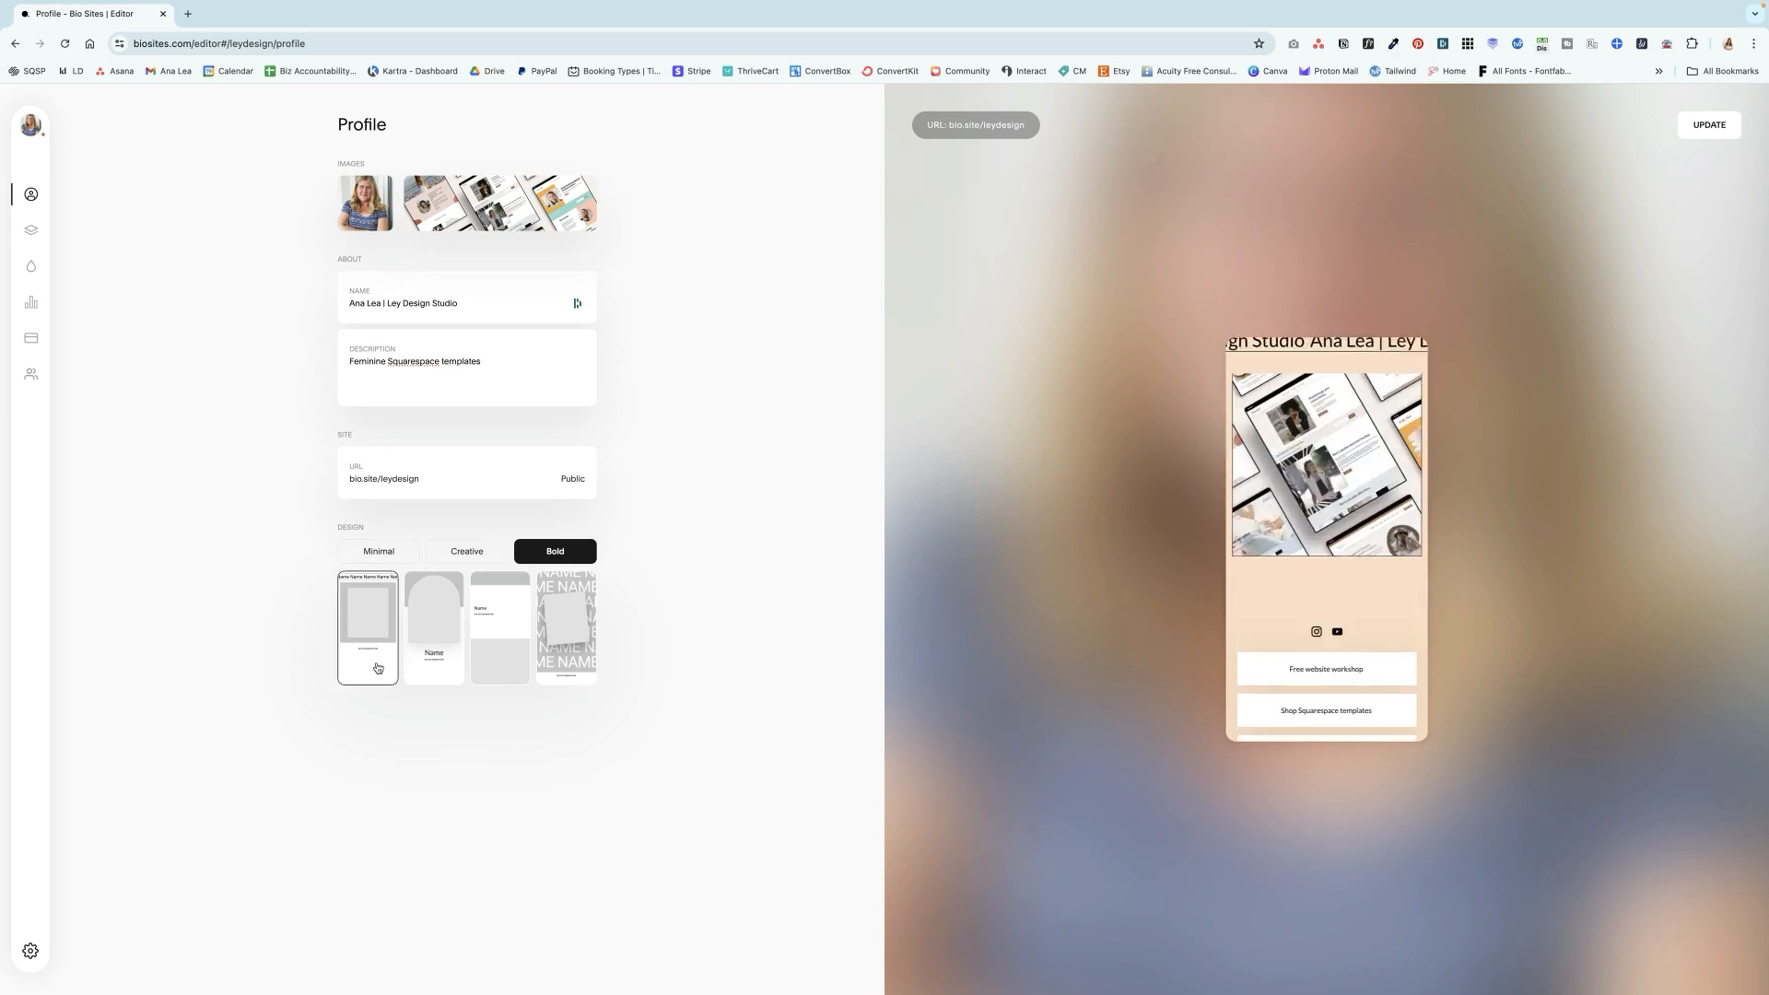
{"action": "left_click", "coordinate": [422, 681]}
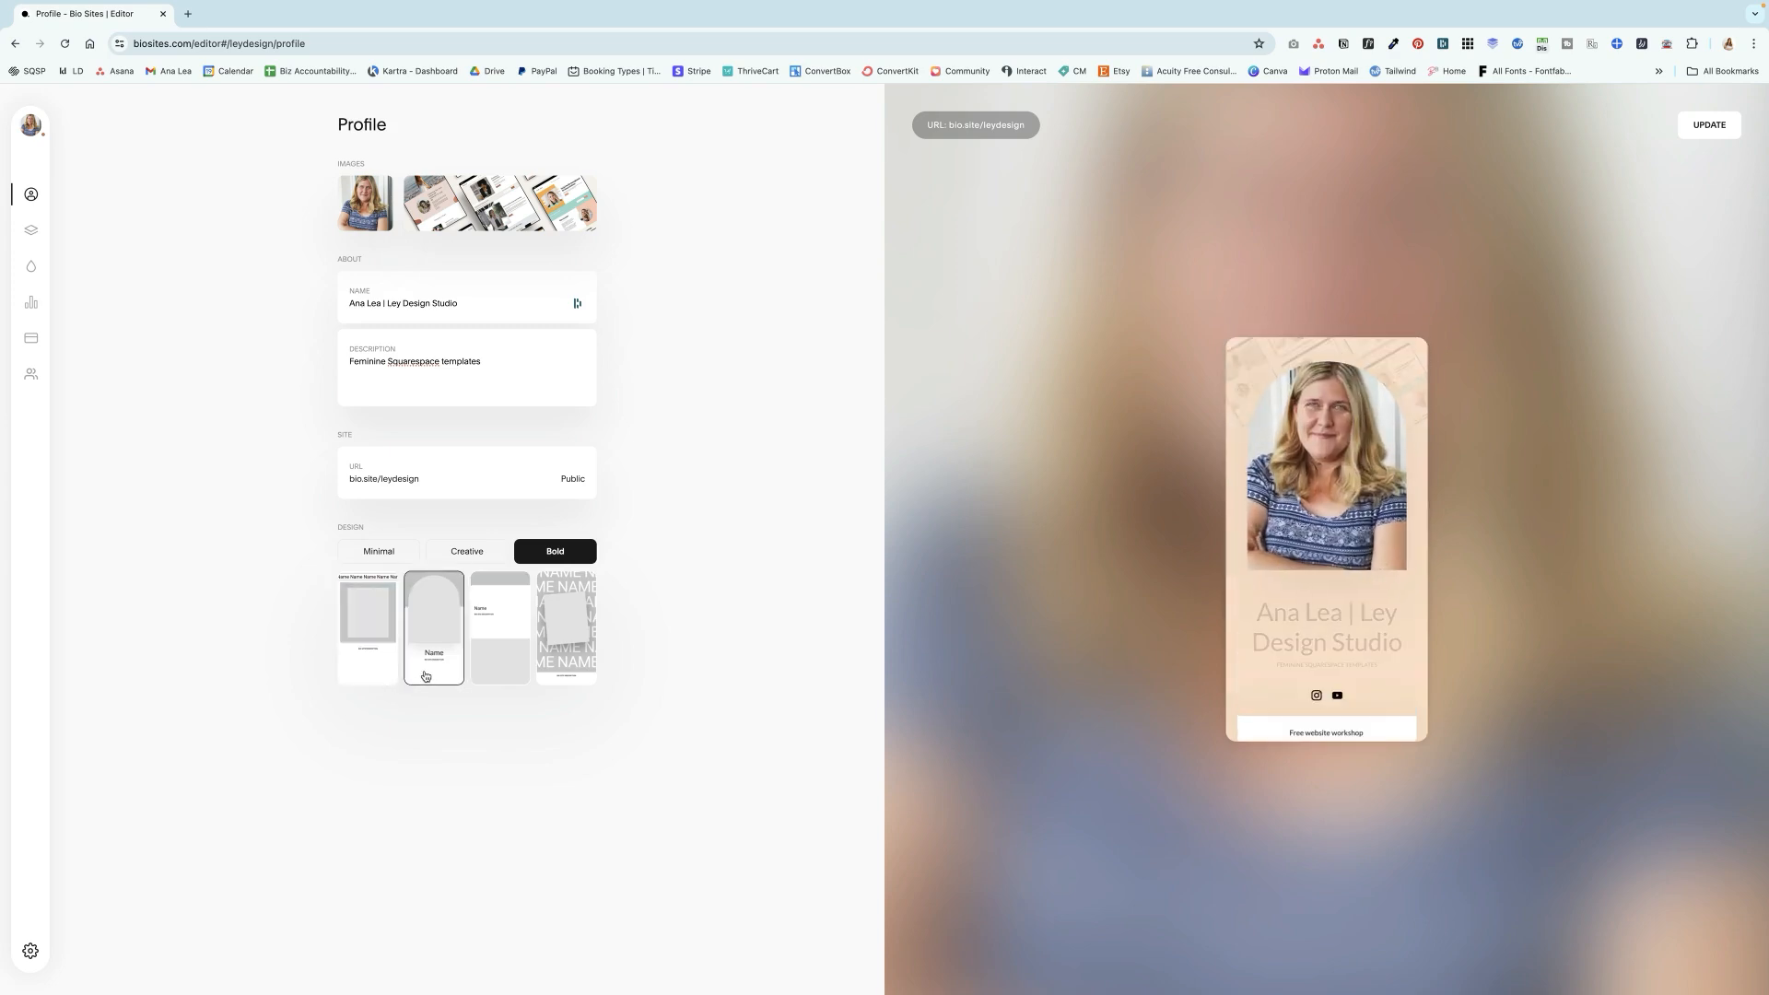
{"action": "left_click", "coordinate": [566, 636]}
Step: Return the profile to the first Minimal design, comparing it once more with the second Minimal design
{"action": "left_click", "coordinate": [379, 550]}
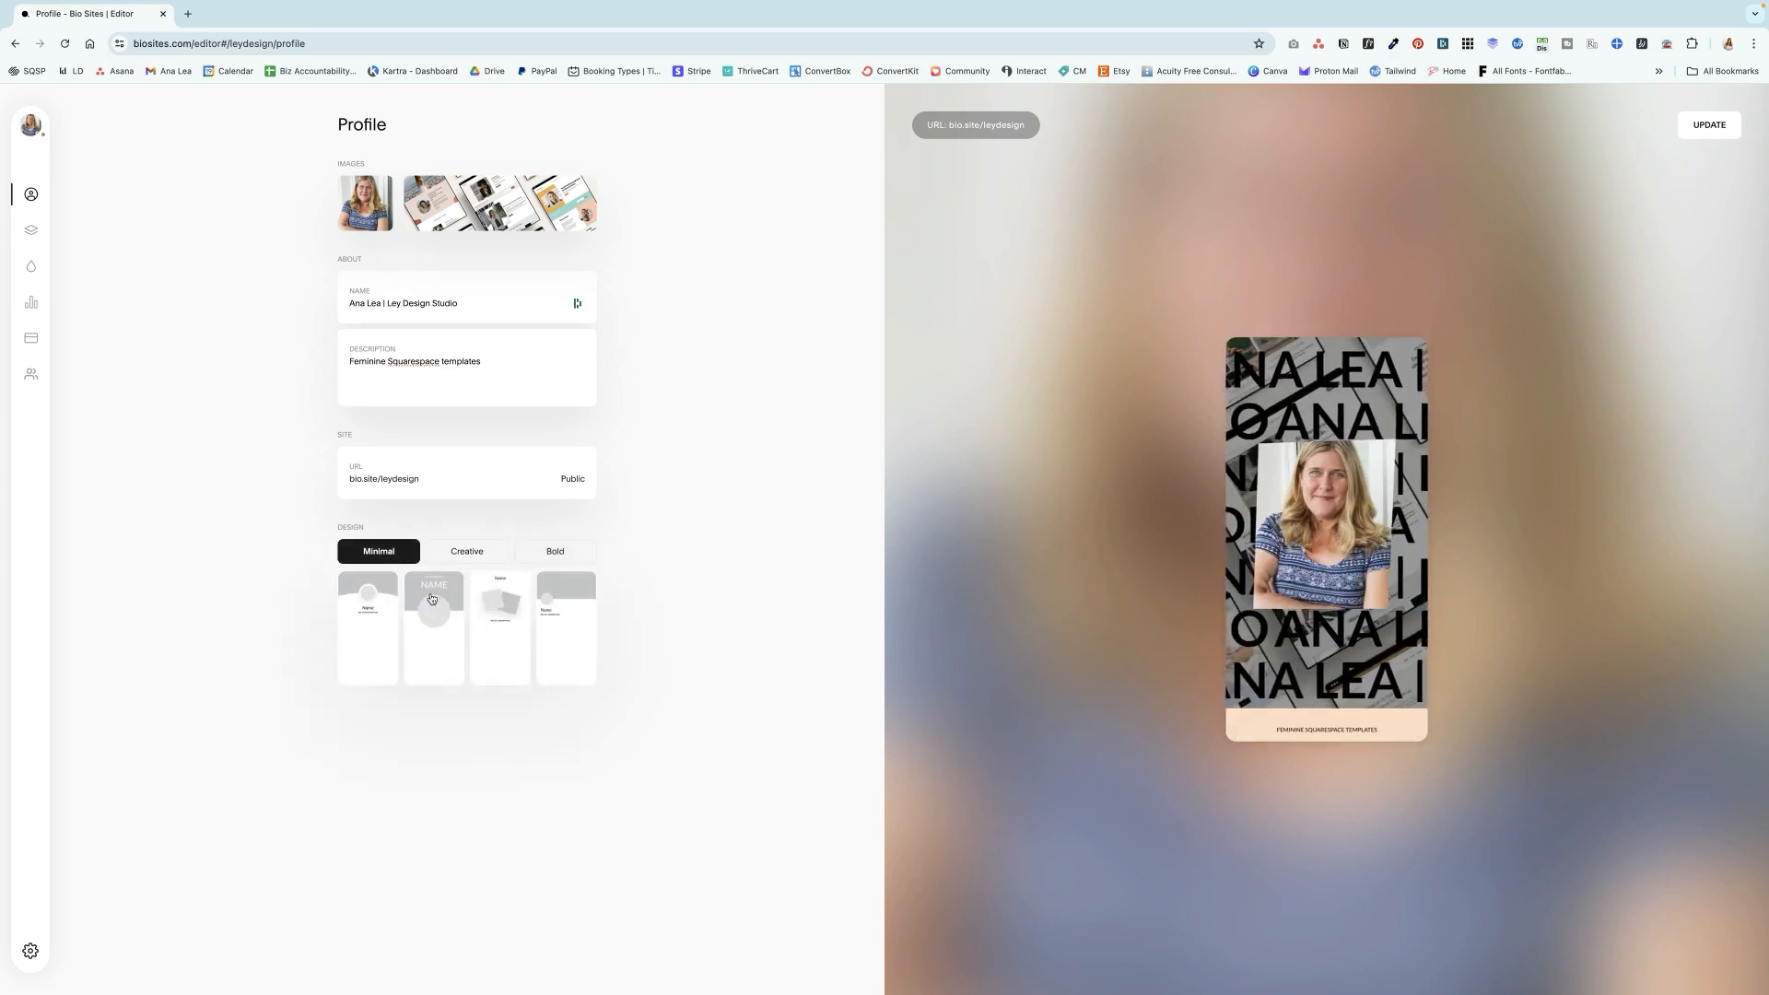
{"action": "left_click", "coordinate": [368, 645]}
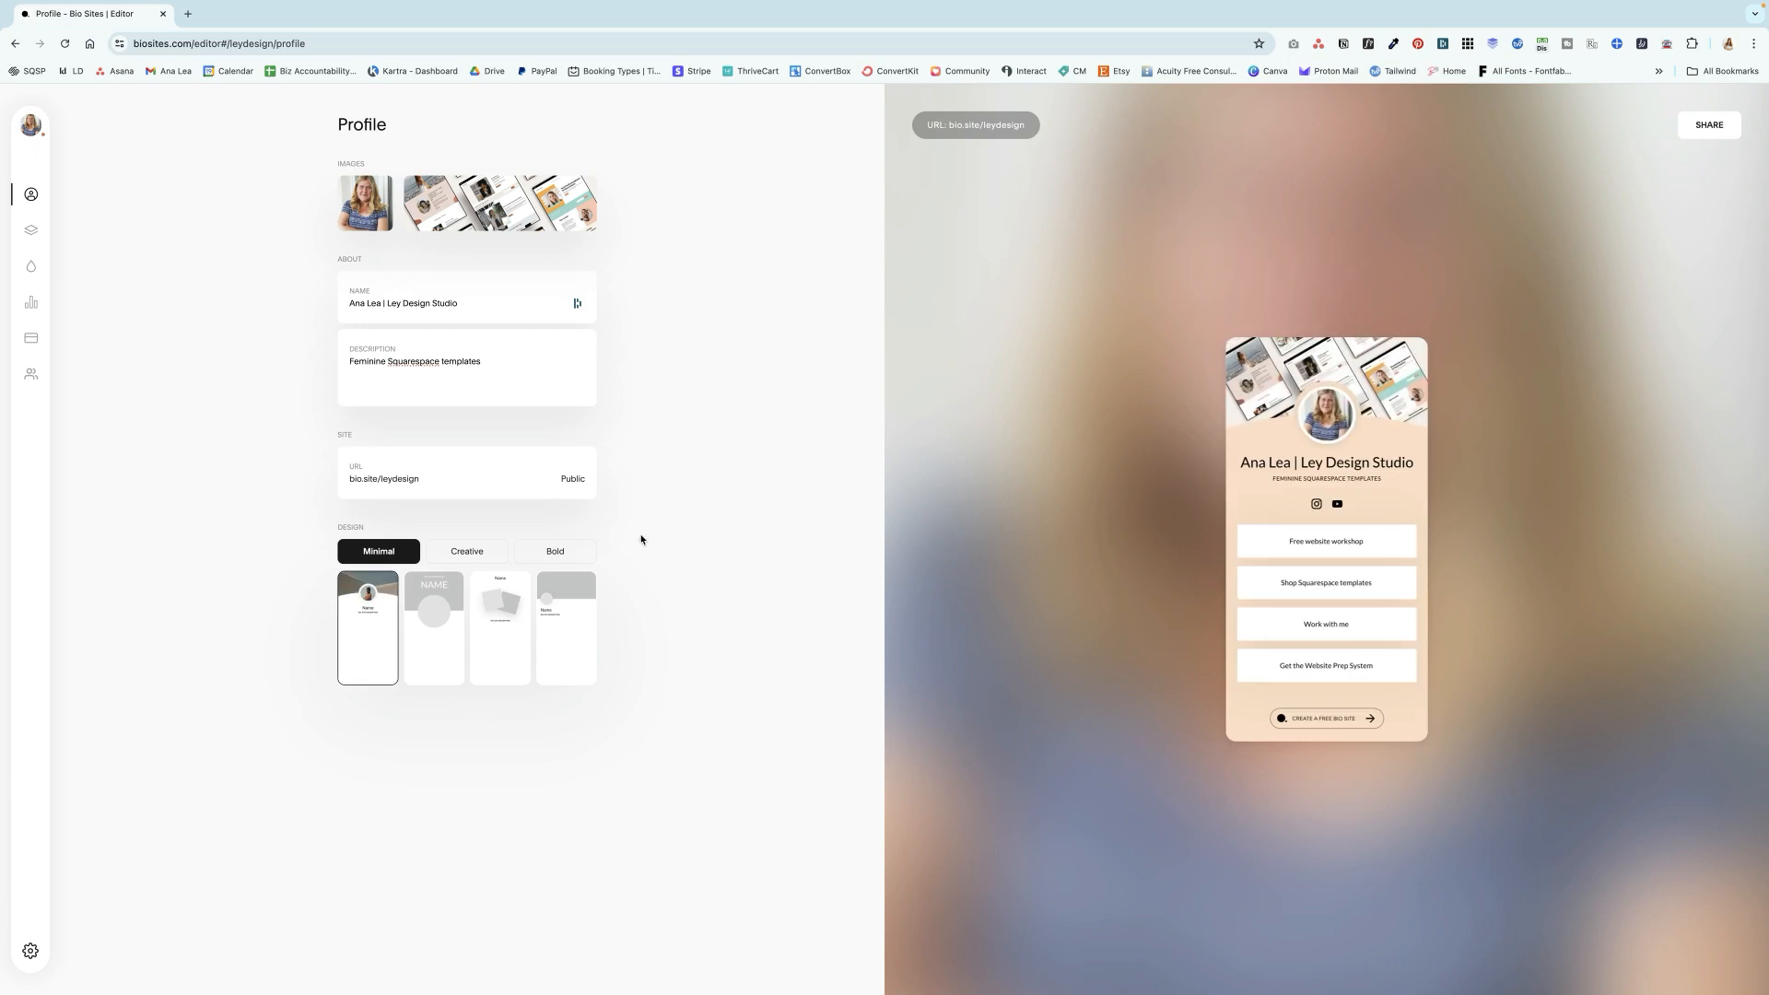
{"action": "left_click", "coordinate": [426, 656]}
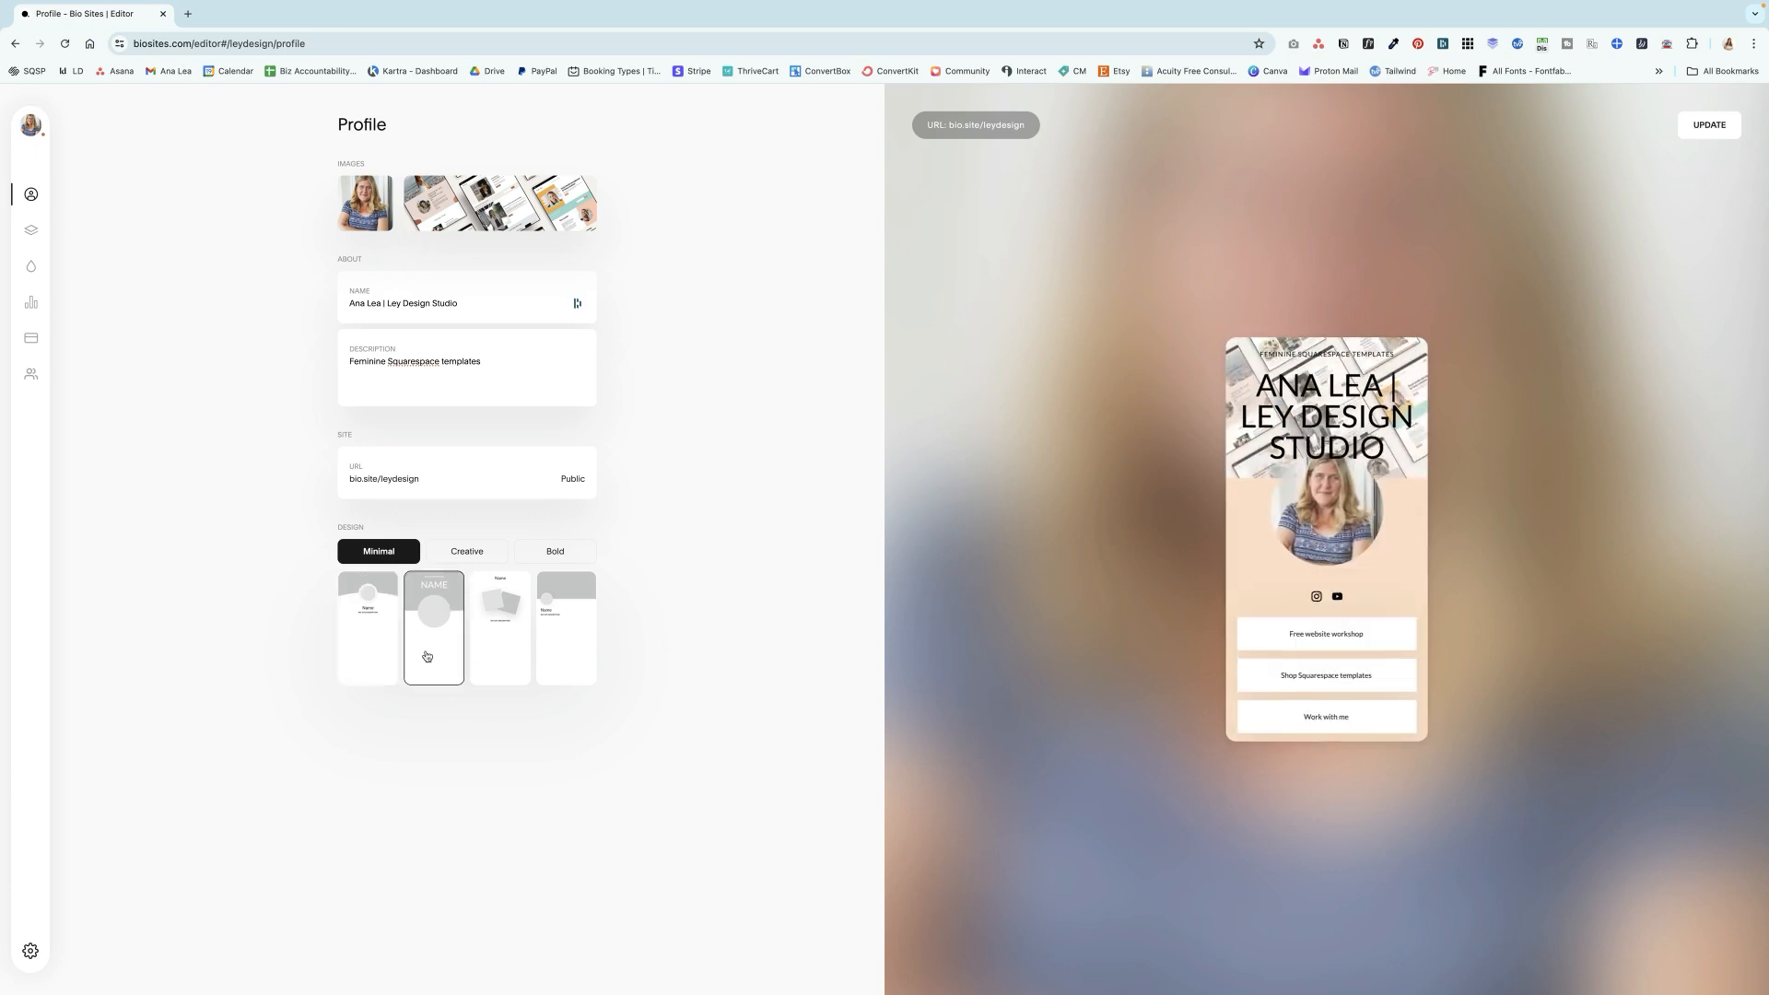
{"action": "left_click", "coordinate": [389, 642]}
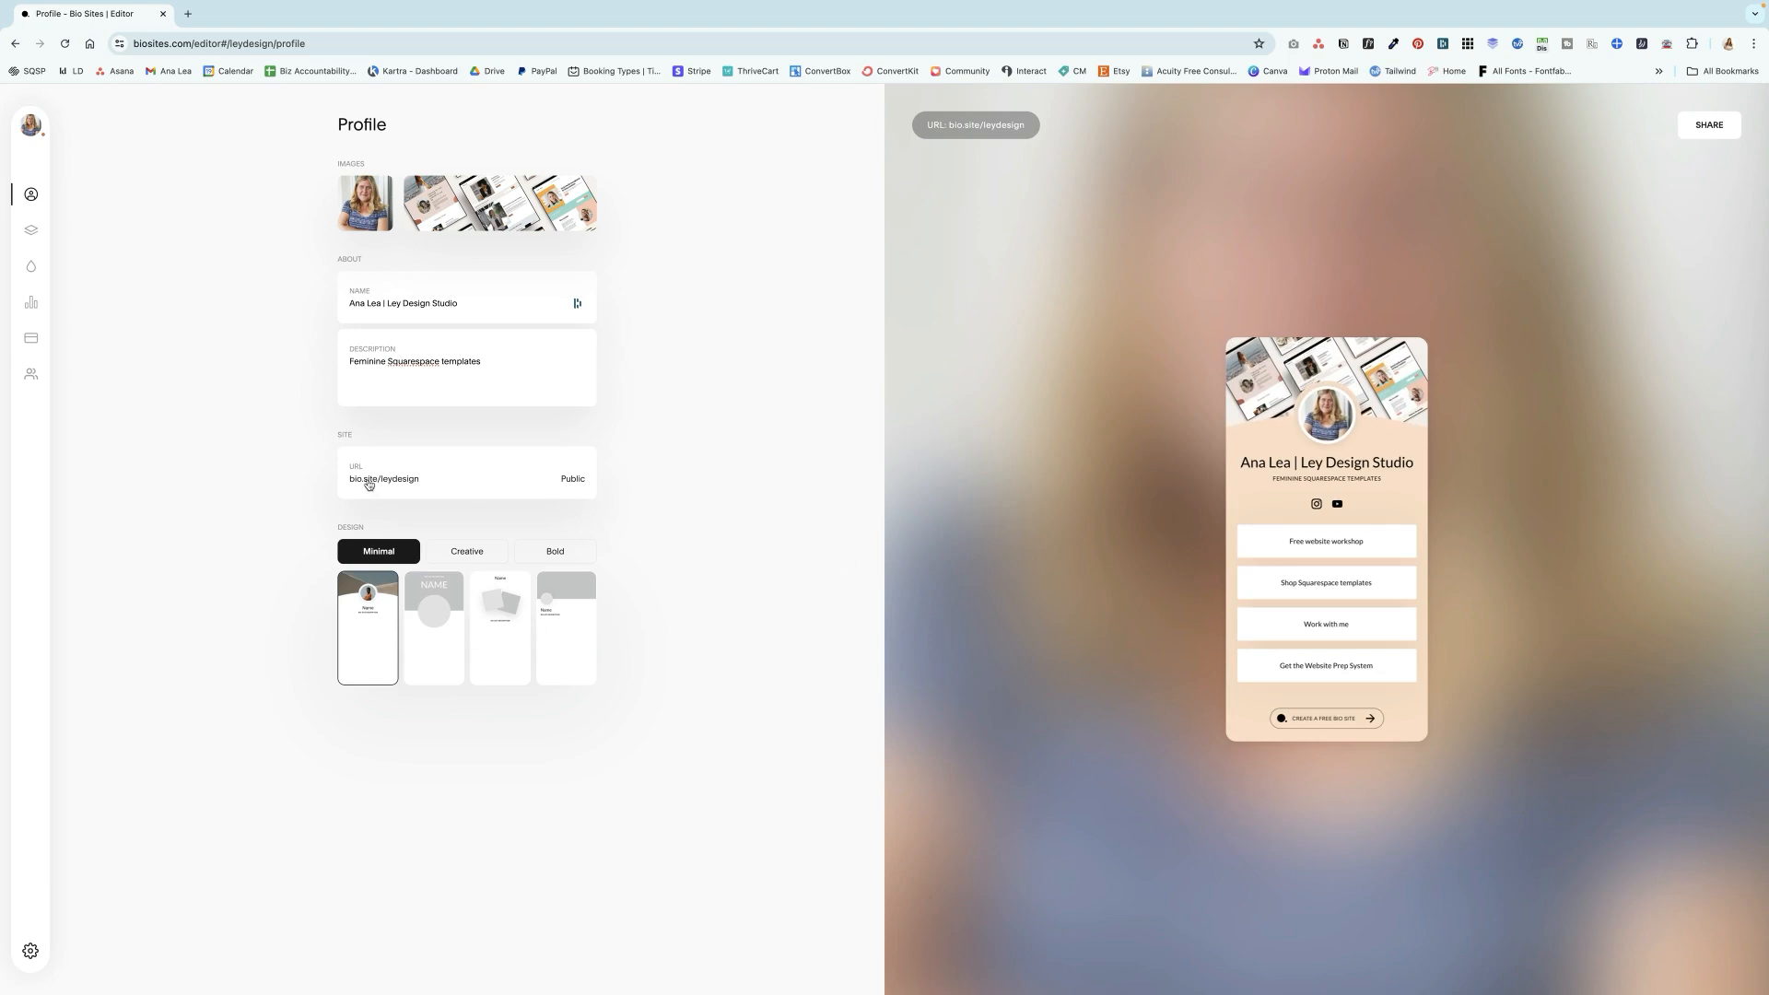
Step: Review the social links in the site's Social section and open the Links section
{"action": "left_click", "coordinate": [32, 230]}
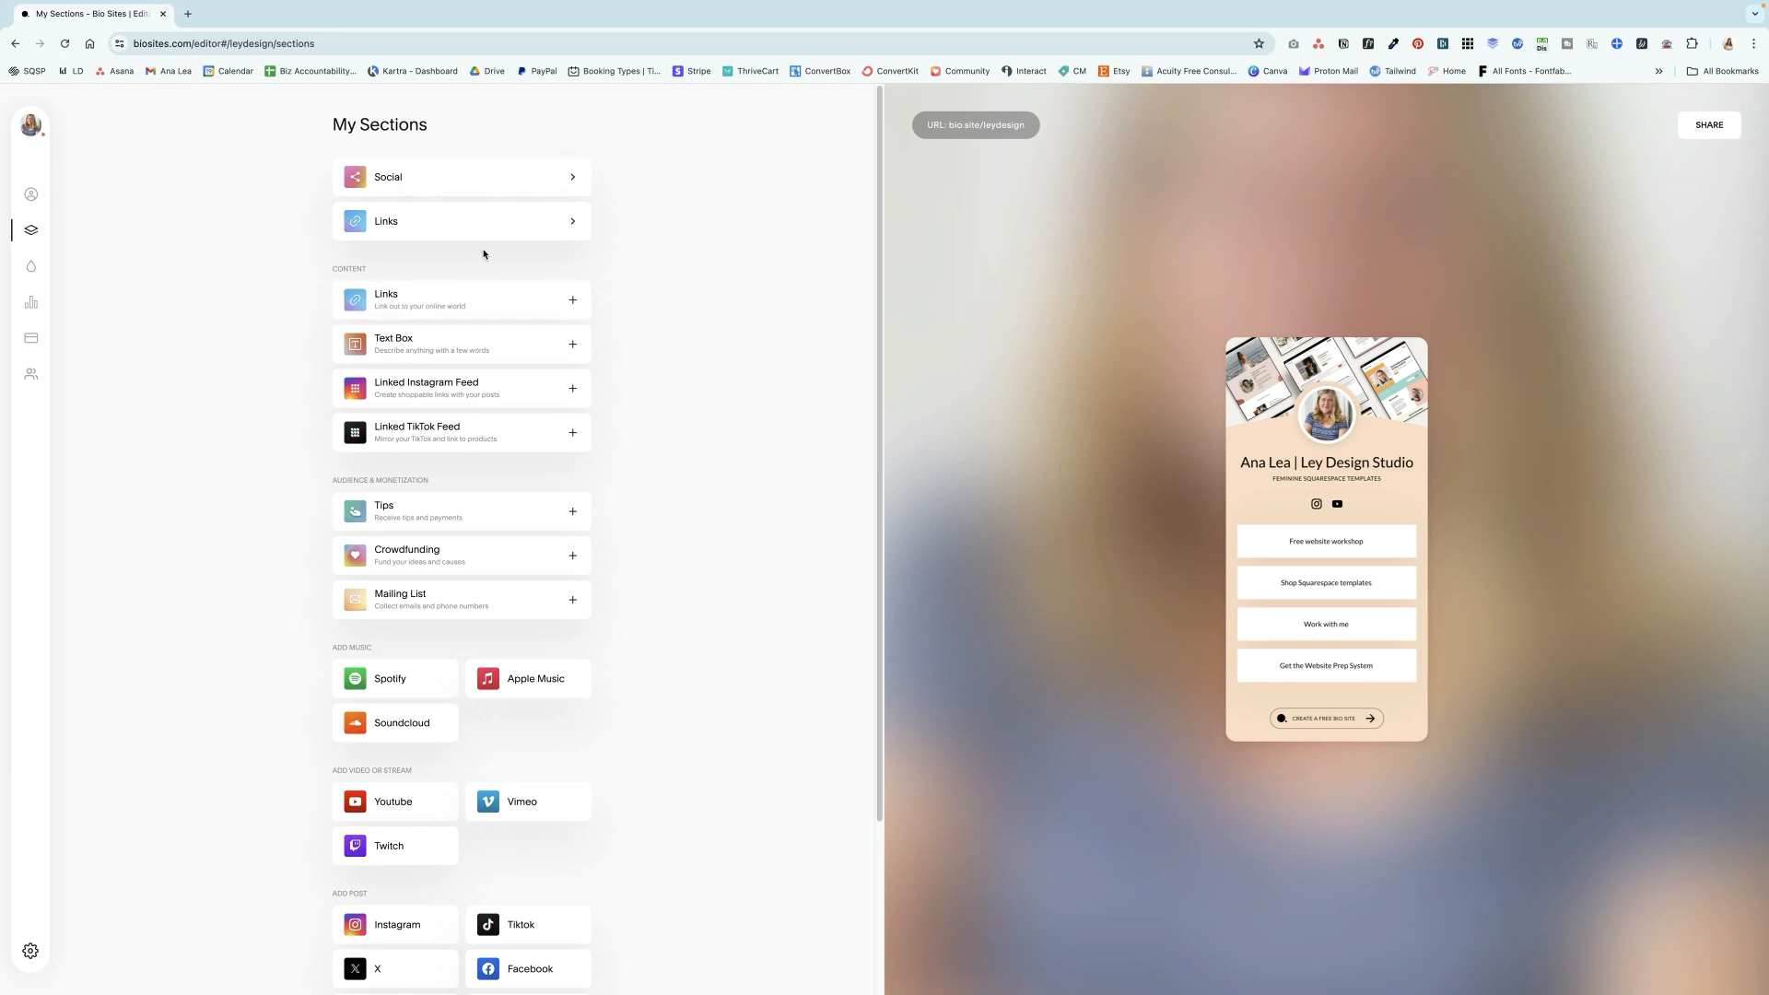
{"action": "left_click", "coordinate": [508, 177]}
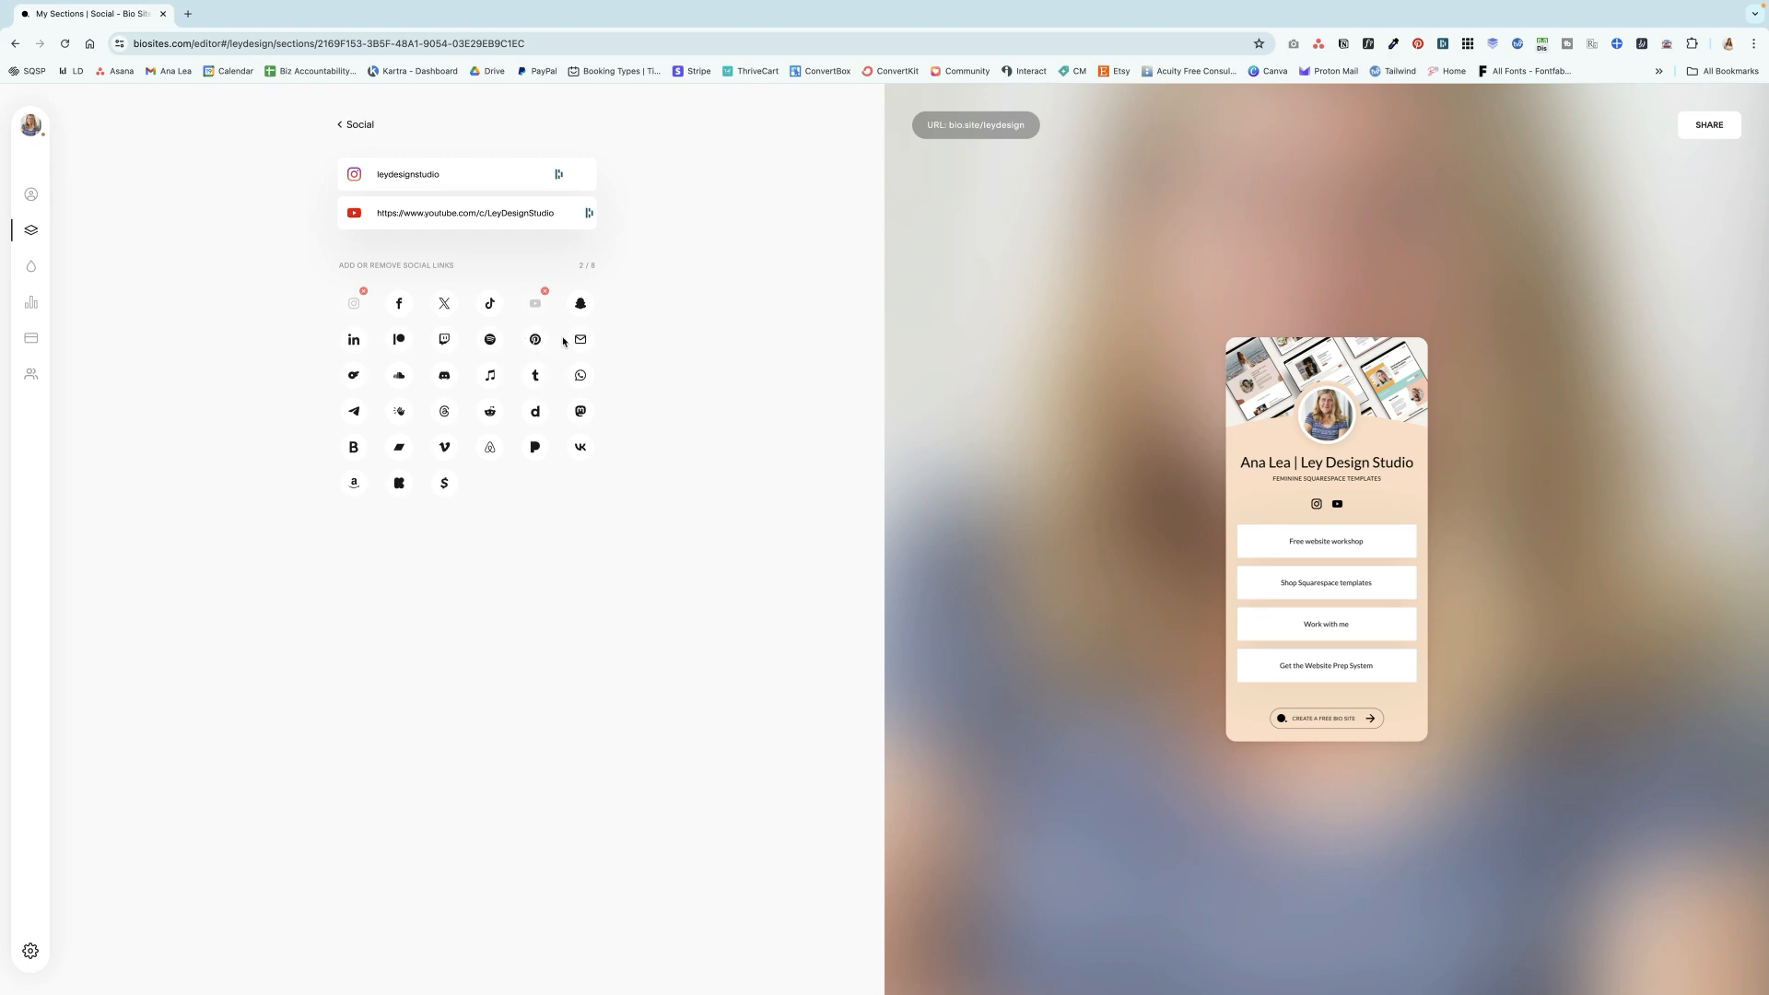
{"action": "left_click", "coordinate": [474, 224]}
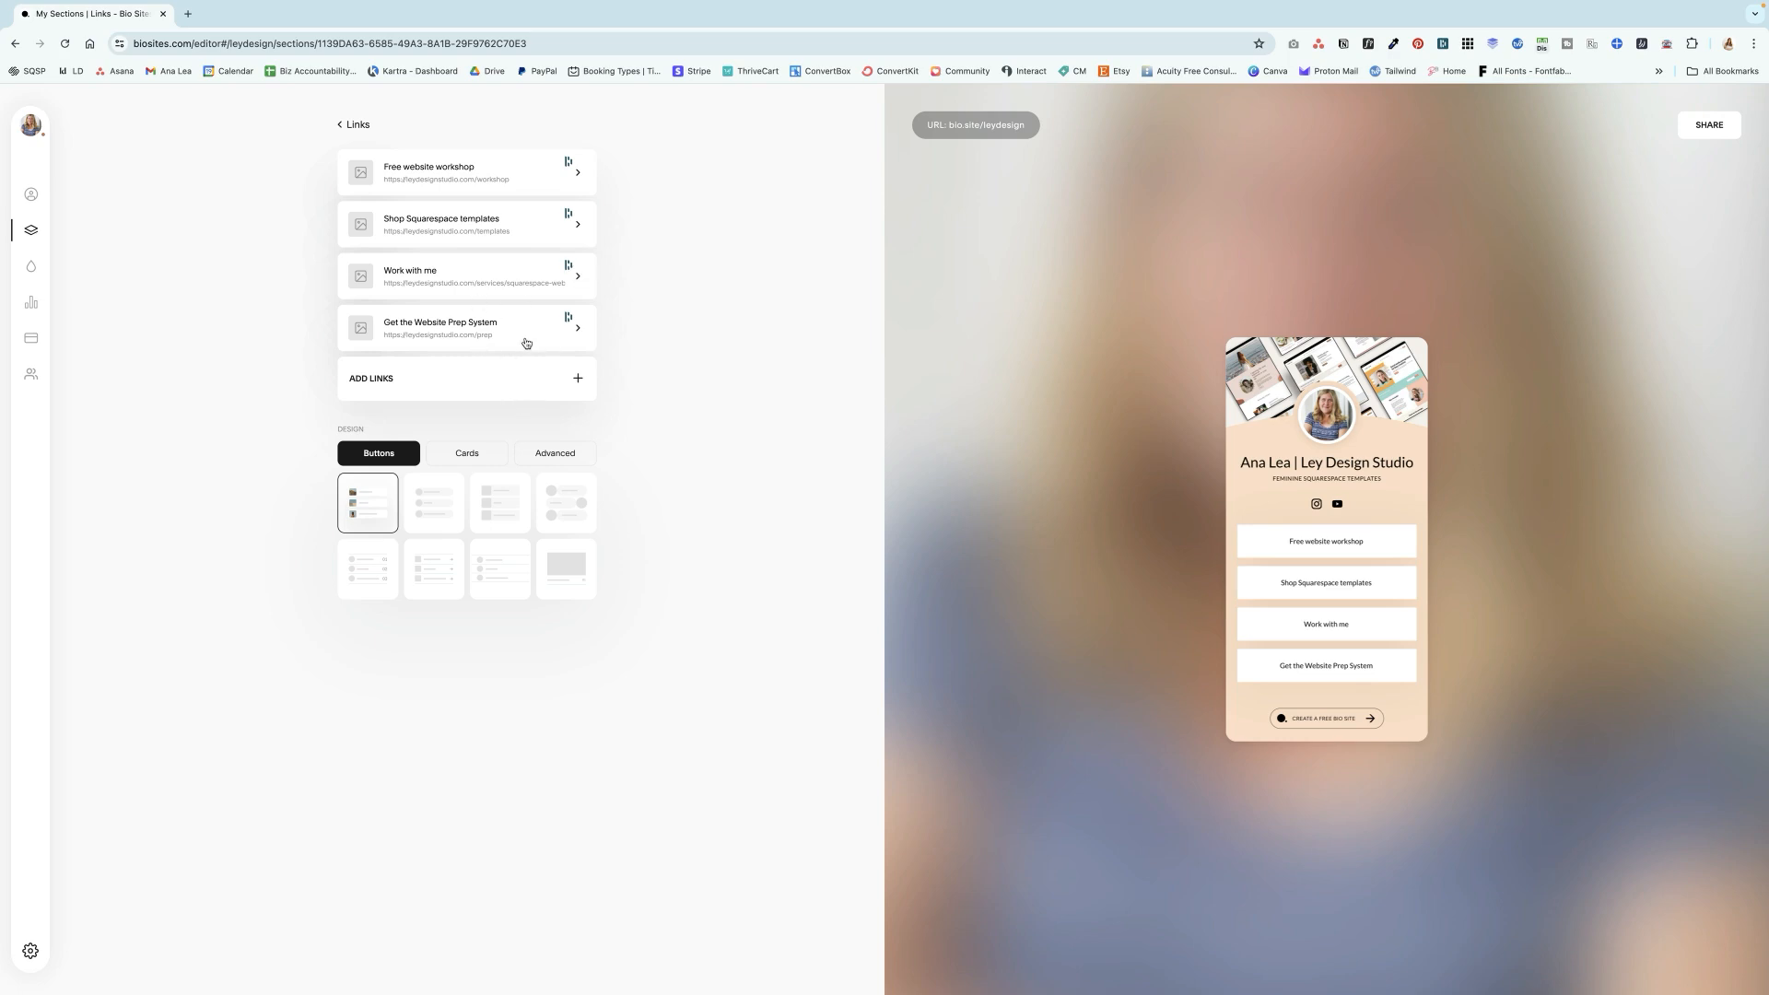
Step: Try the second through fifth Buttons designs for the site's links
{"action": "left_click", "coordinate": [577, 379]}
{"action": "left_click", "coordinate": [370, 505]}
{"action": "left_click", "coordinate": [432, 526]}
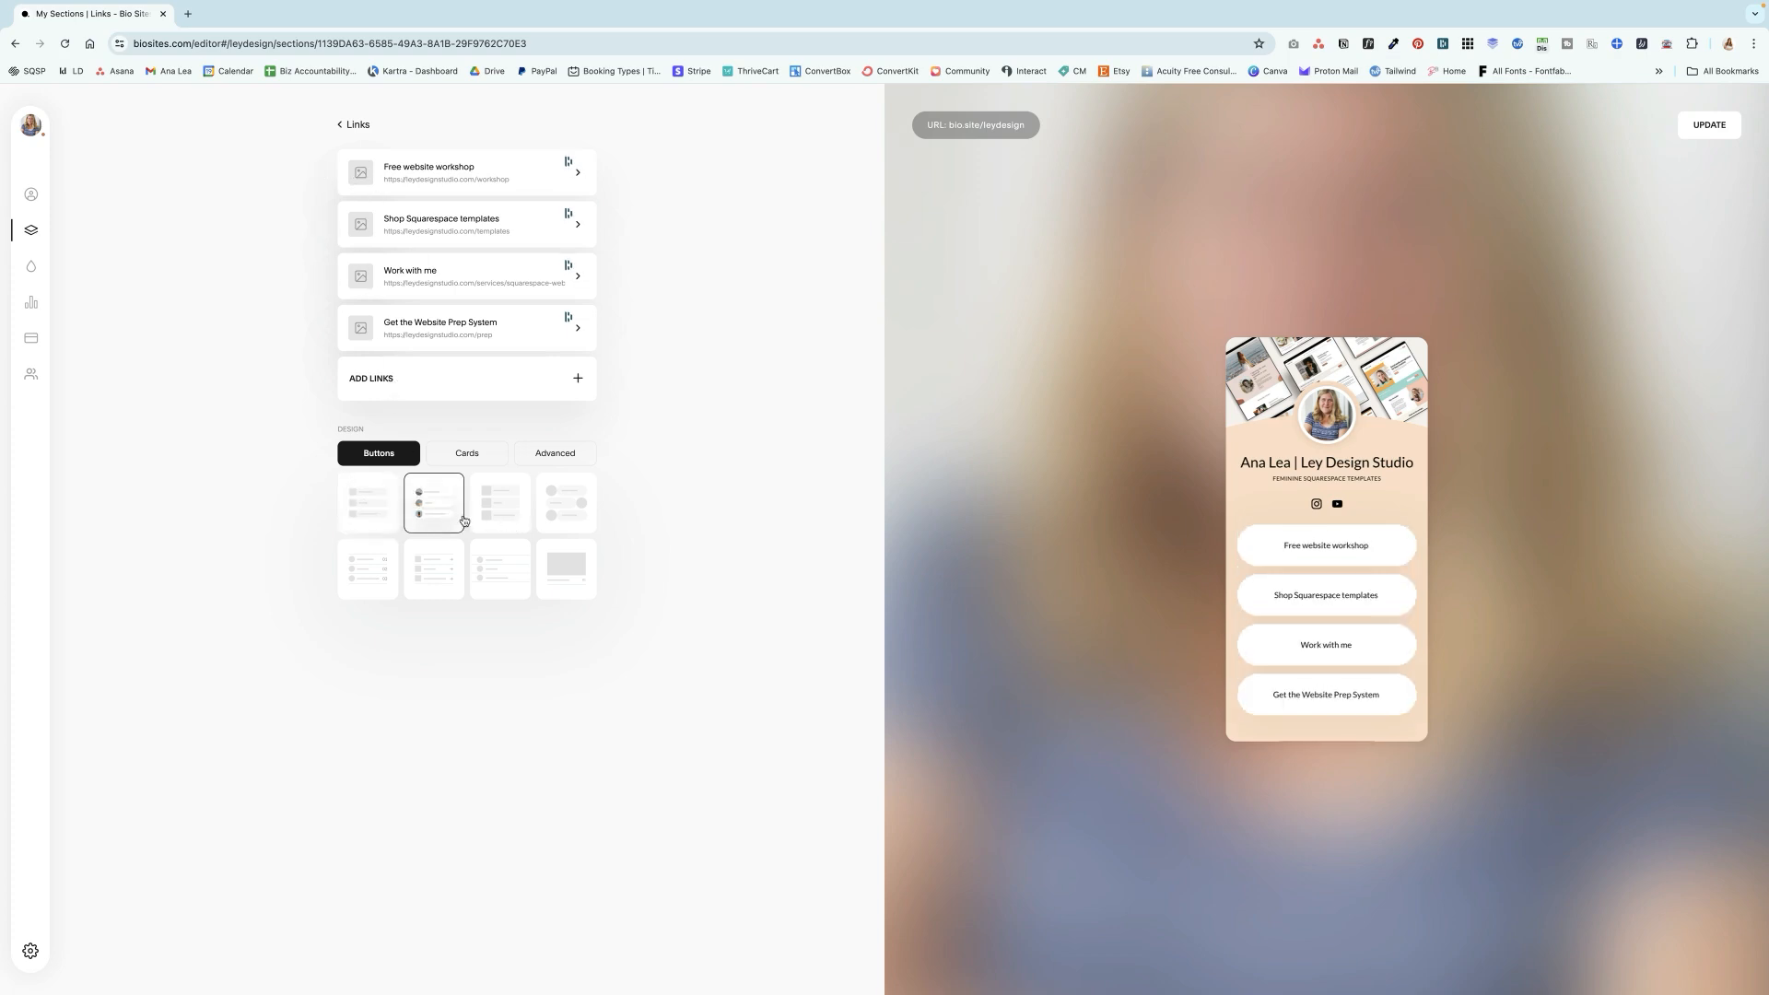
{"action": "left_click", "coordinate": [497, 518]}
{"action": "left_click", "coordinate": [569, 513]}
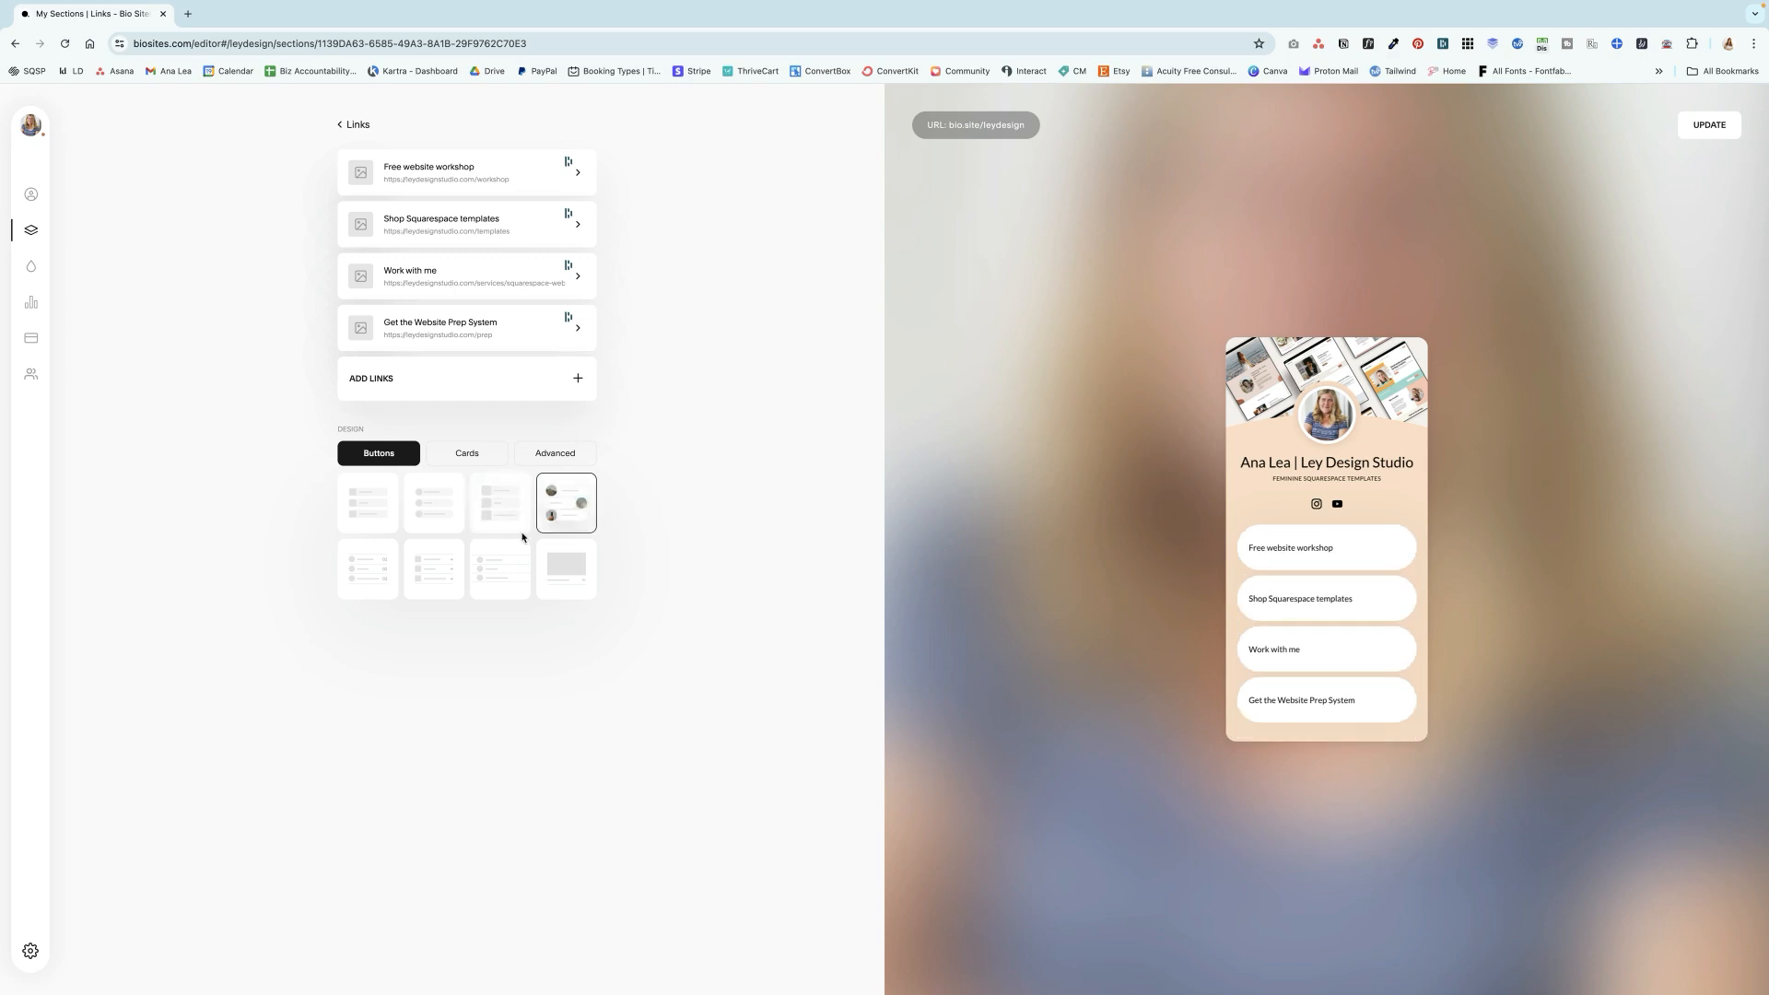
{"action": "left_click", "coordinate": [376, 578]}
Step: Try the second, third and fourth Cards designs for the site's links
{"action": "left_click", "coordinate": [466, 452]}
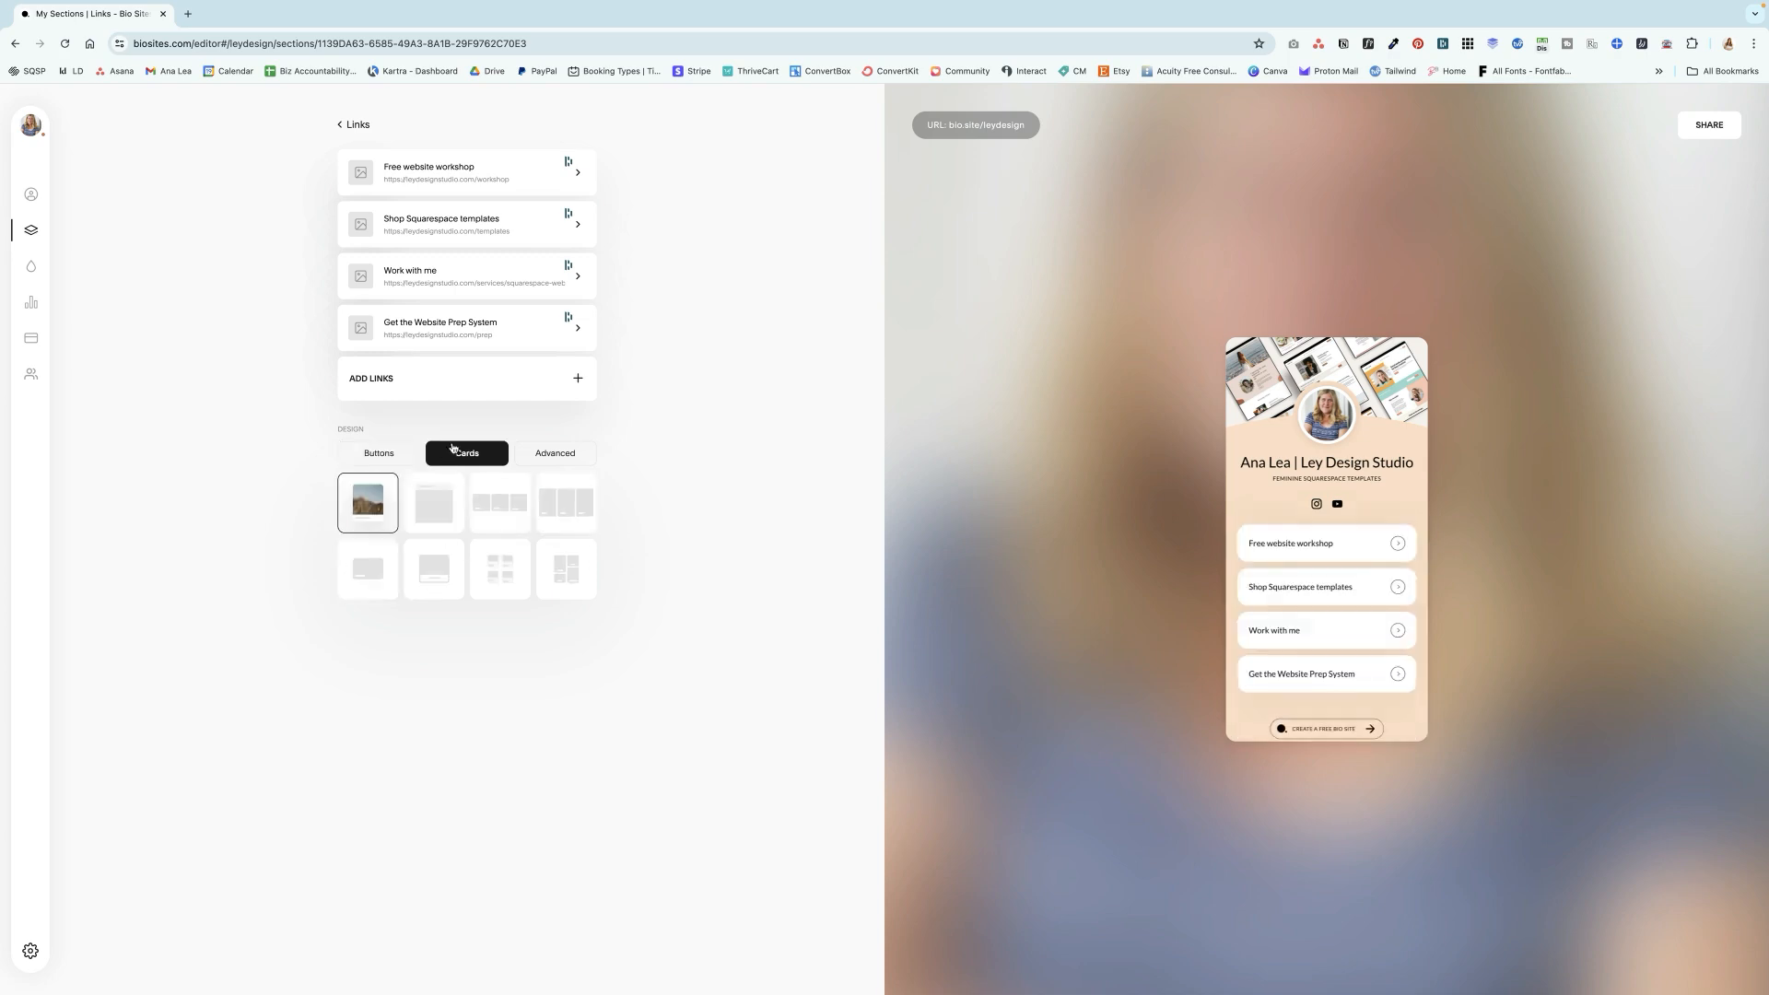
{"action": "left_click", "coordinate": [441, 518]}
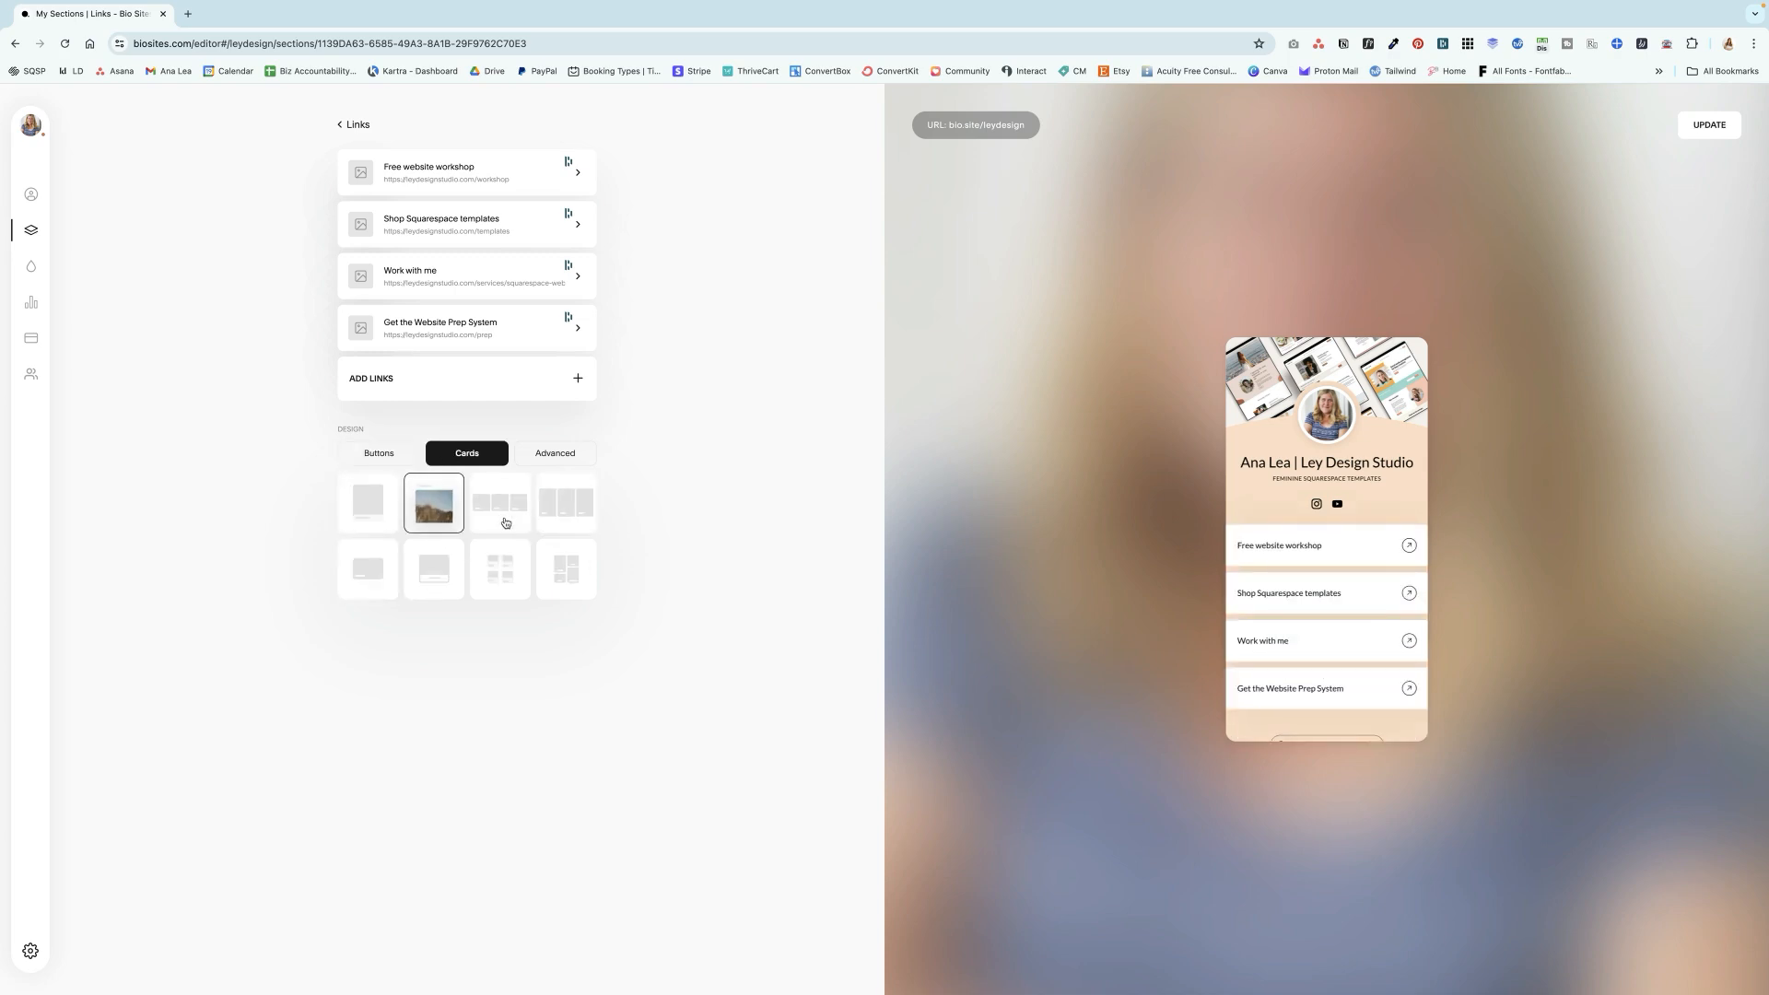
{"action": "left_click", "coordinate": [505, 522]}
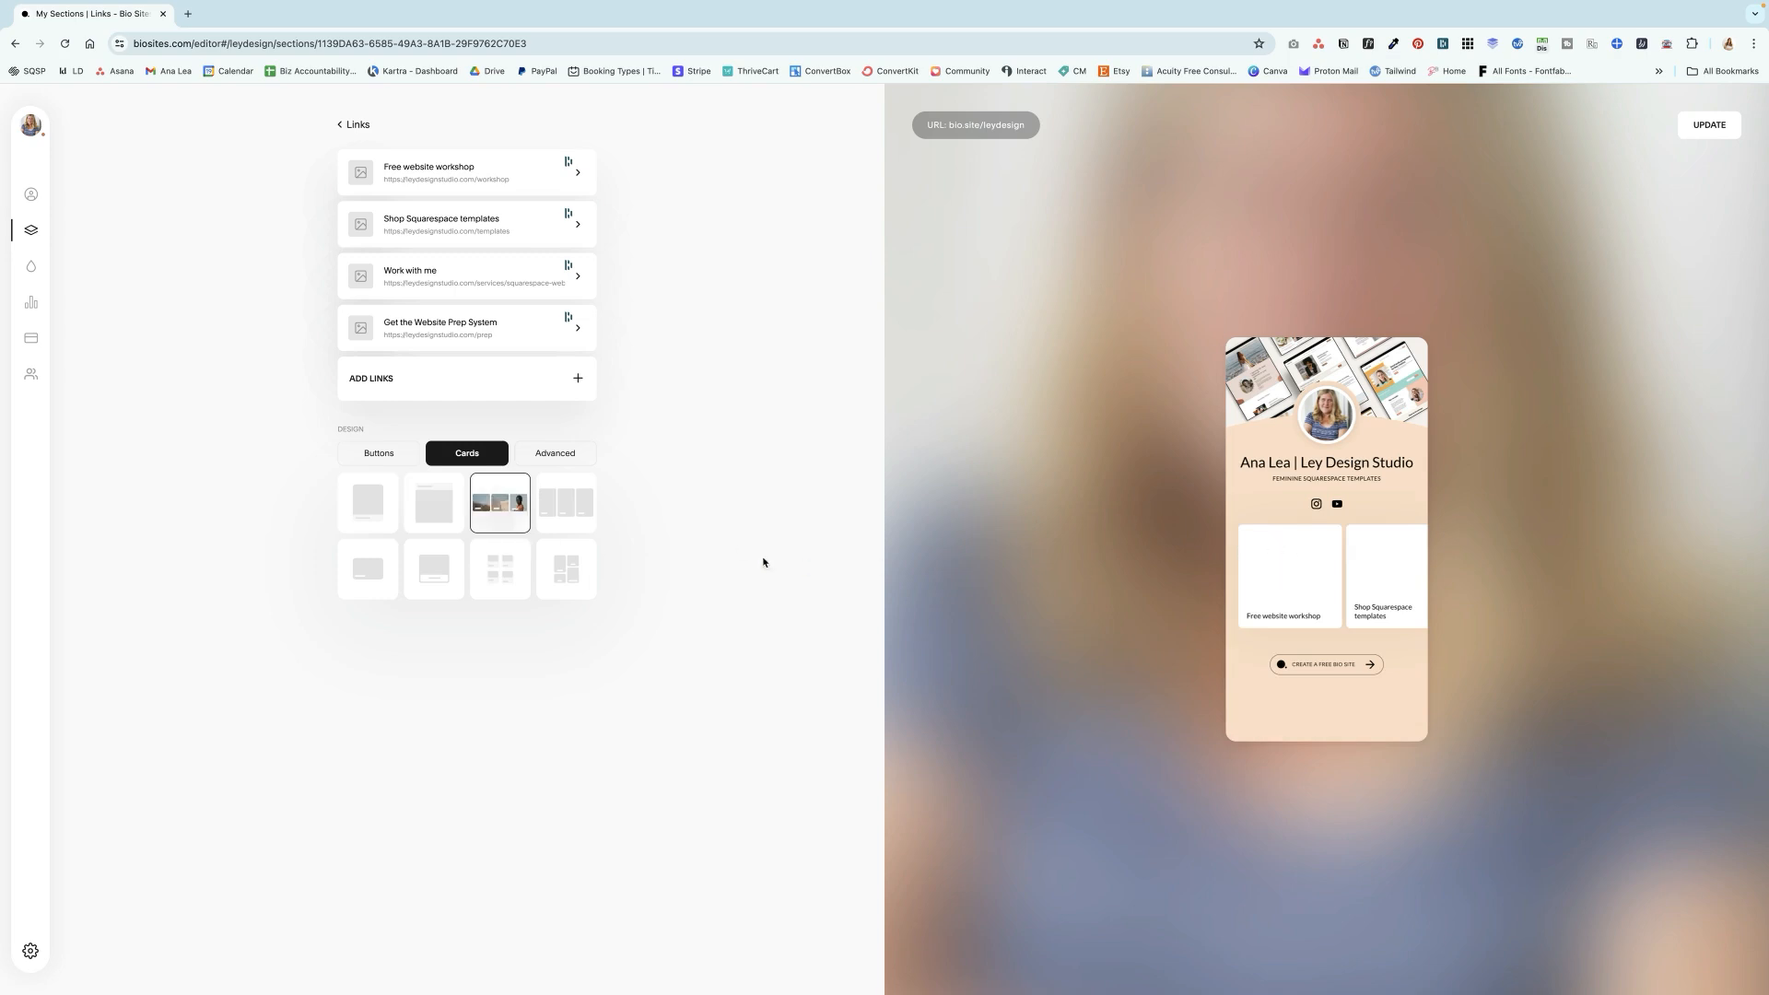
{"action": "left_click", "coordinate": [556, 517]}
Step: Preview the first three Advanced designs for the links, and return them to the first Buttons design
{"action": "left_click", "coordinate": [558, 455]}
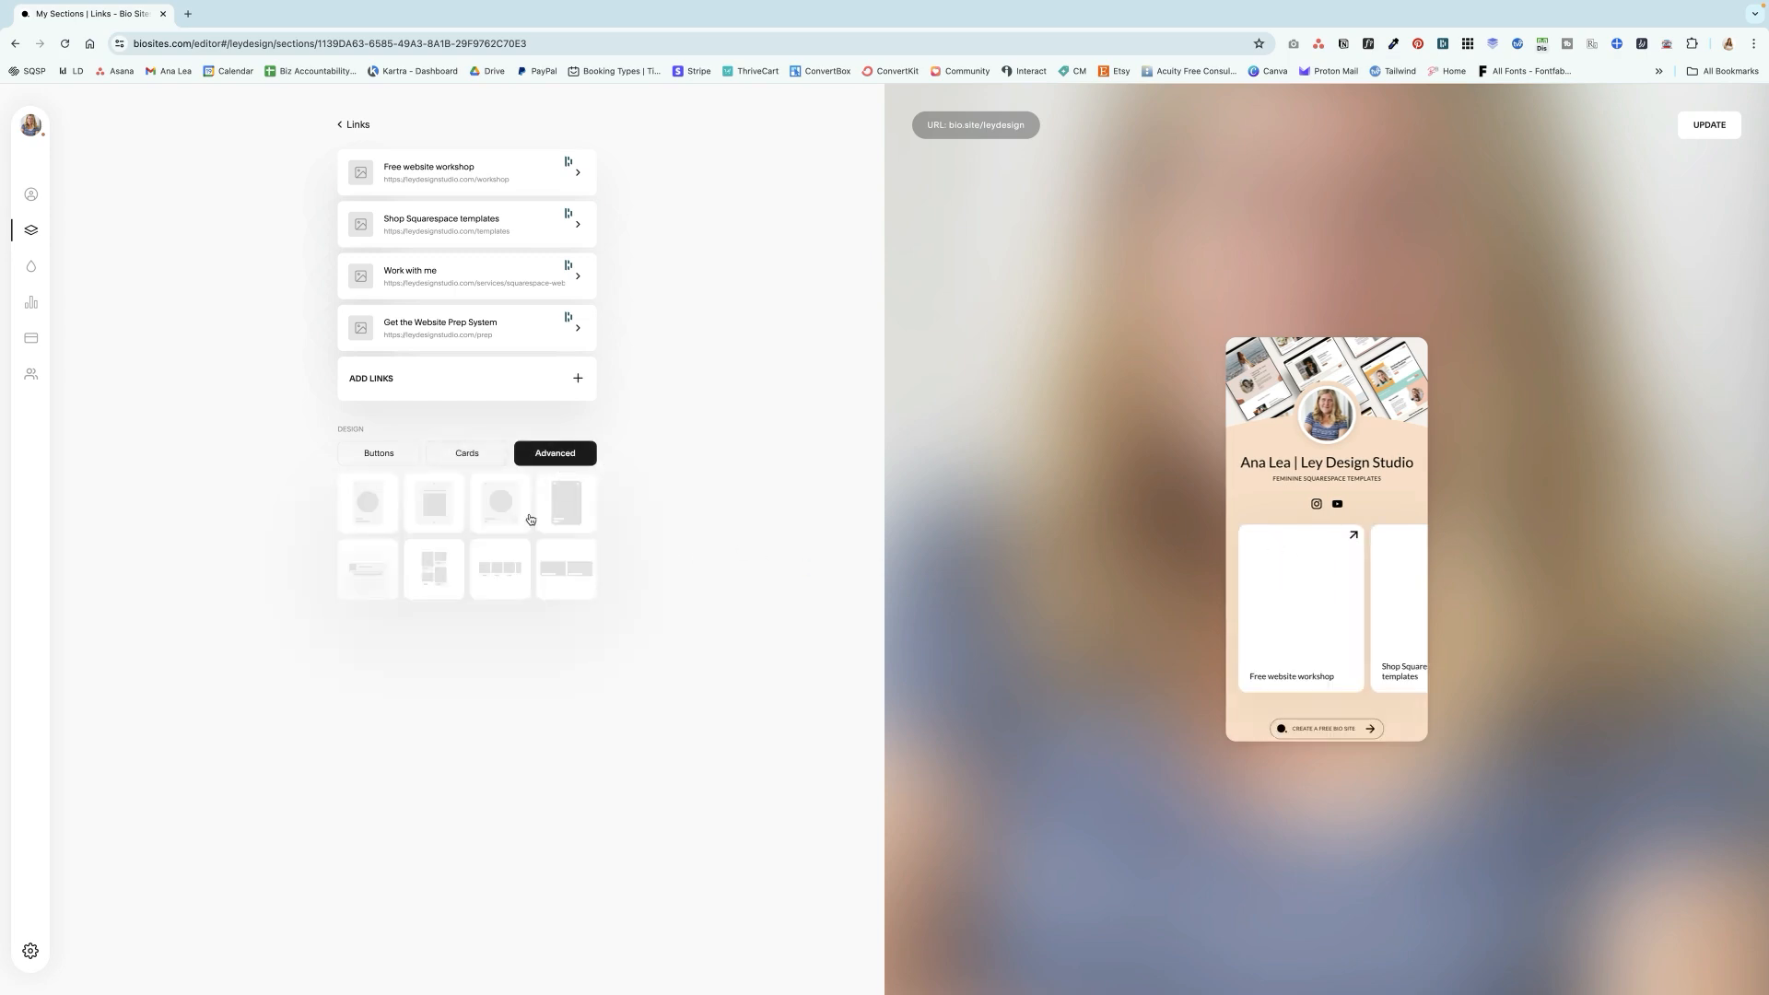
{"action": "left_click", "coordinate": [380, 518]}
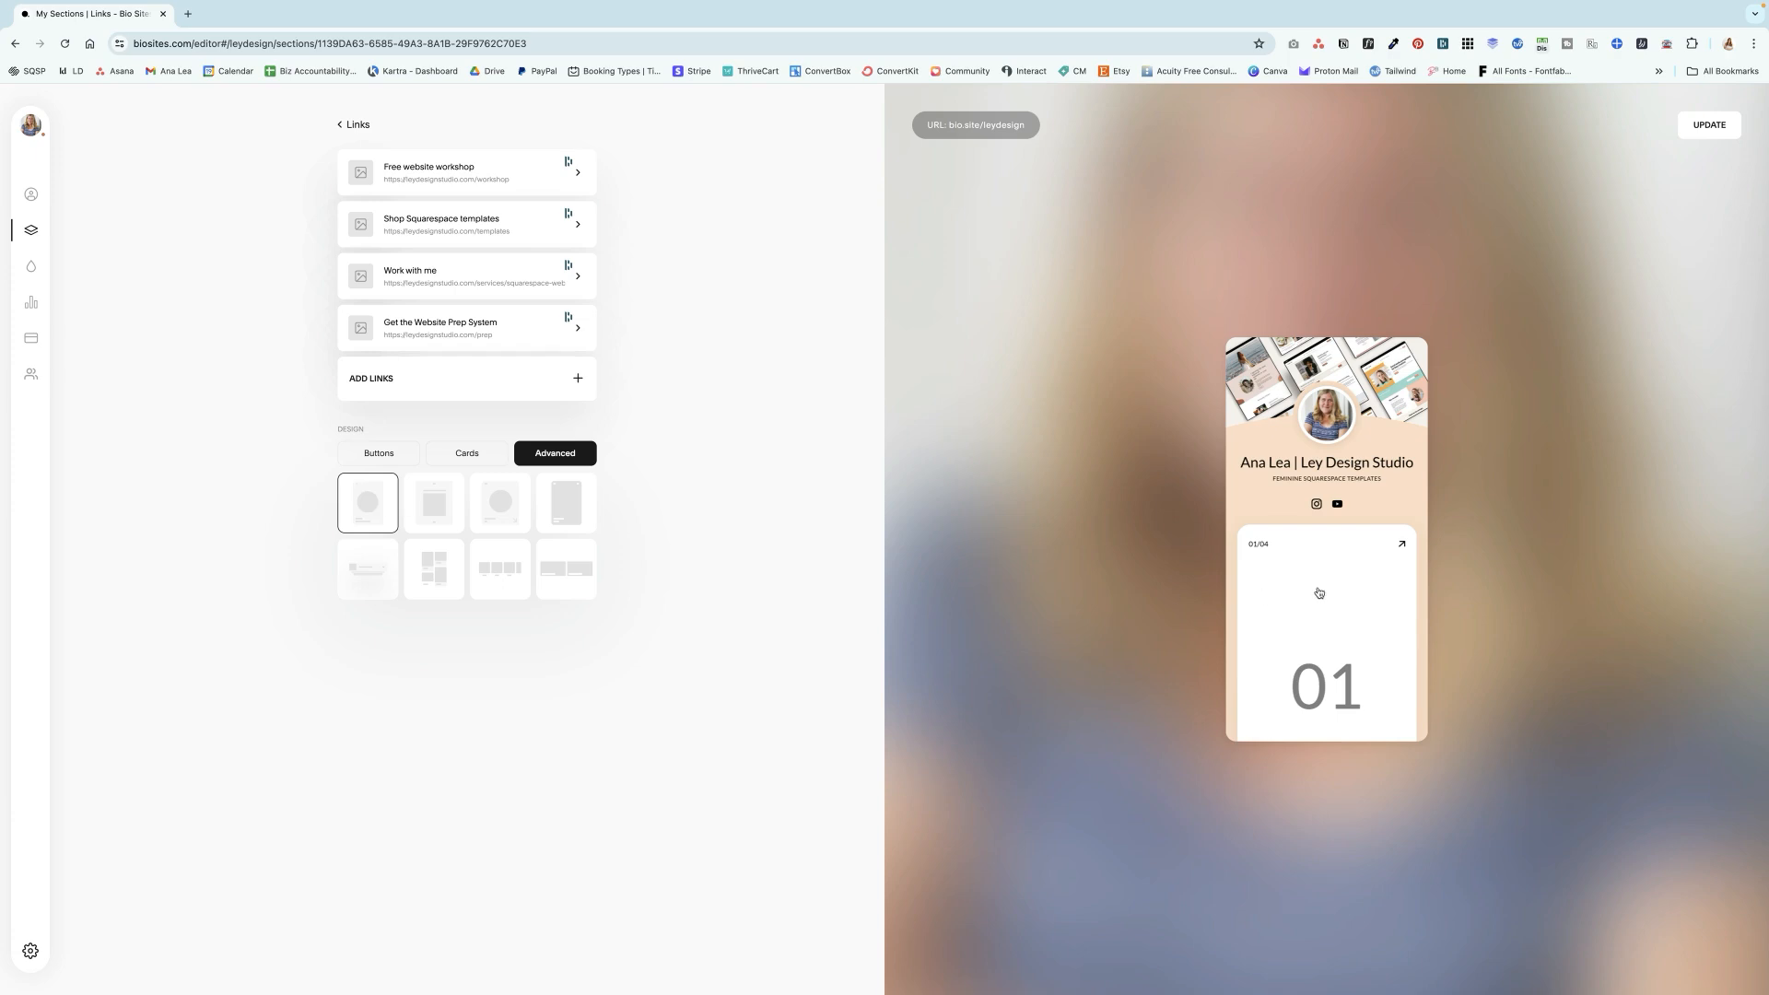
{"action": "scroll", "coordinate": [1341, 582], "scroll_direction": "down", "scroll_amount": 3}
{"action": "scroll", "coordinate": [1338, 582], "scroll_direction": "down", "scroll_amount": 6}
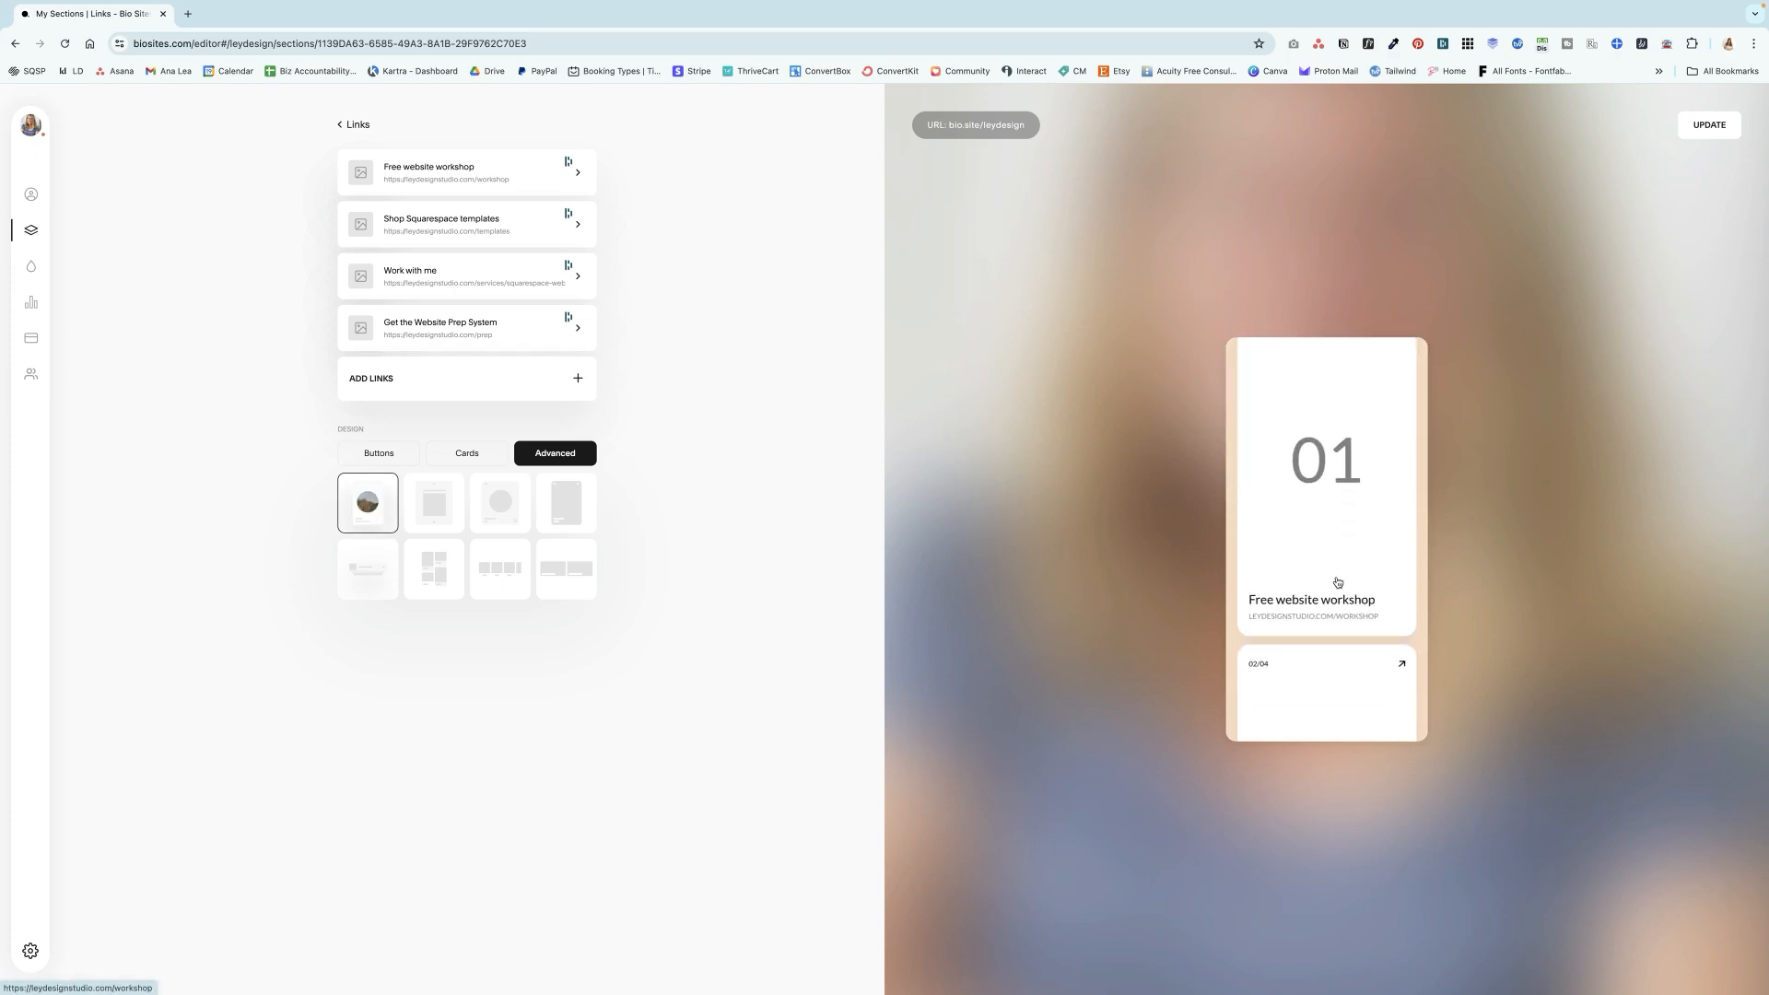
{"action": "left_click", "coordinate": [448, 519]}
{"action": "scroll", "coordinate": [1247, 542], "scroll_direction": "down", "scroll_amount": 3}
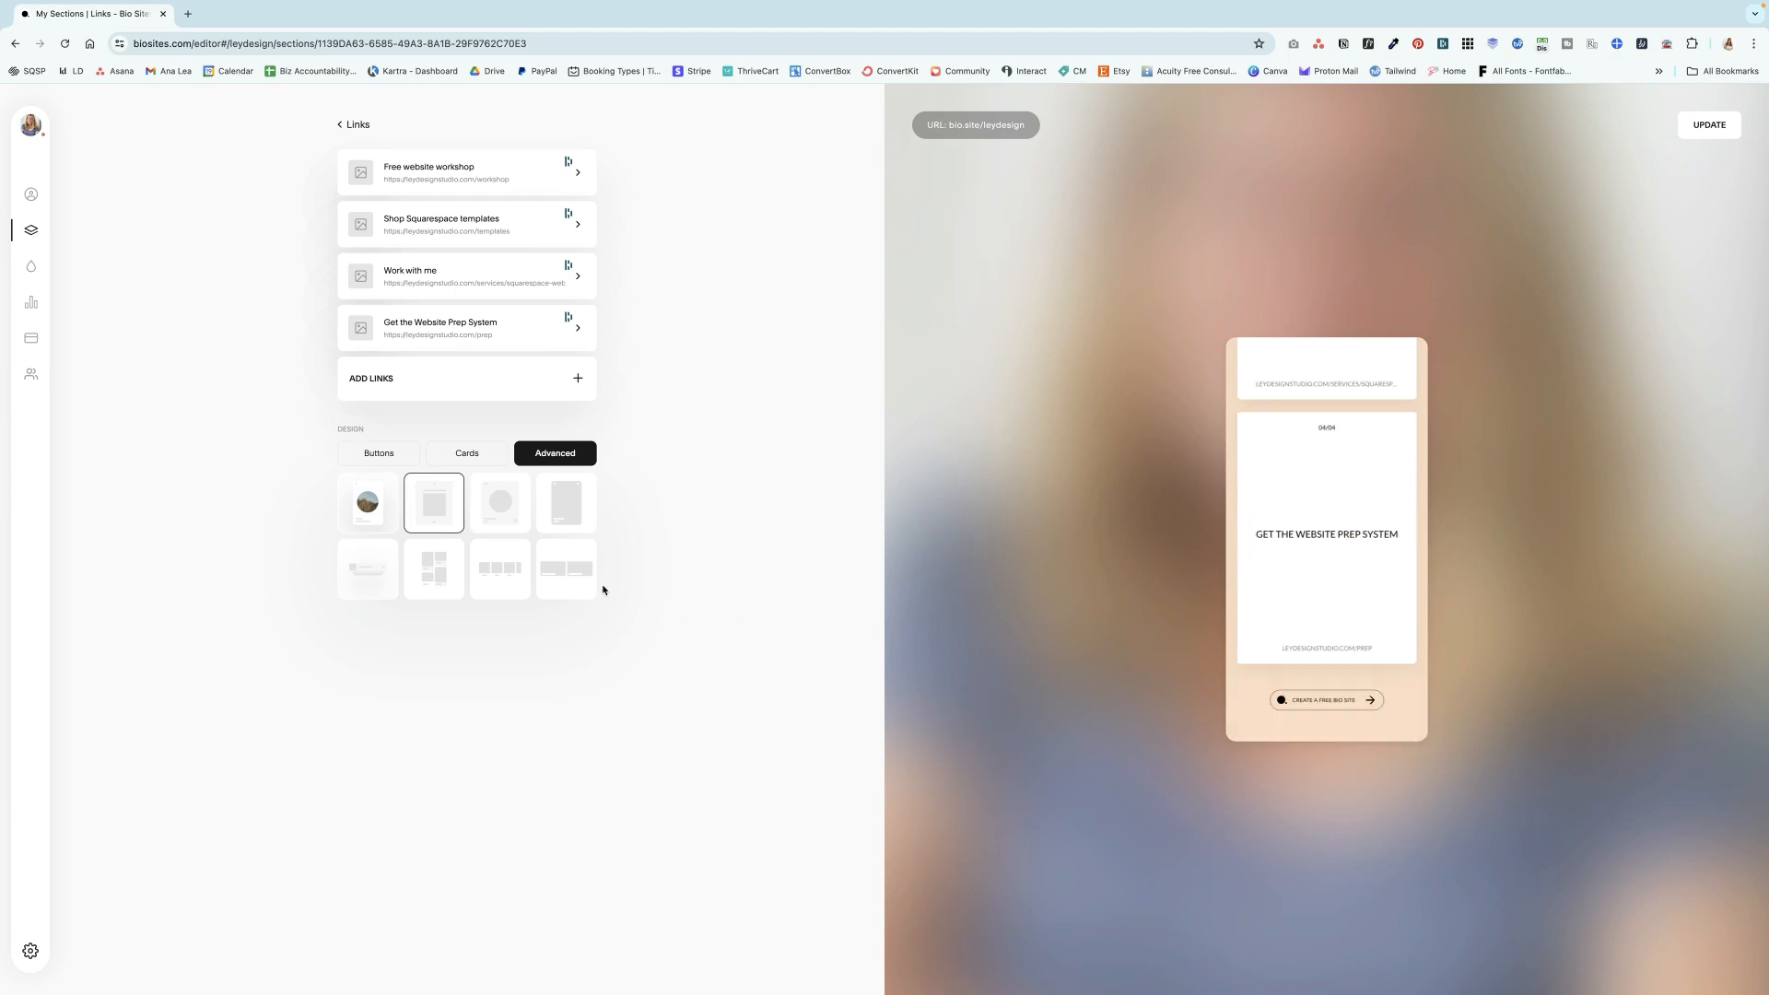
{"action": "left_click", "coordinate": [510, 517]}
{"action": "left_click", "coordinate": [371, 462]}
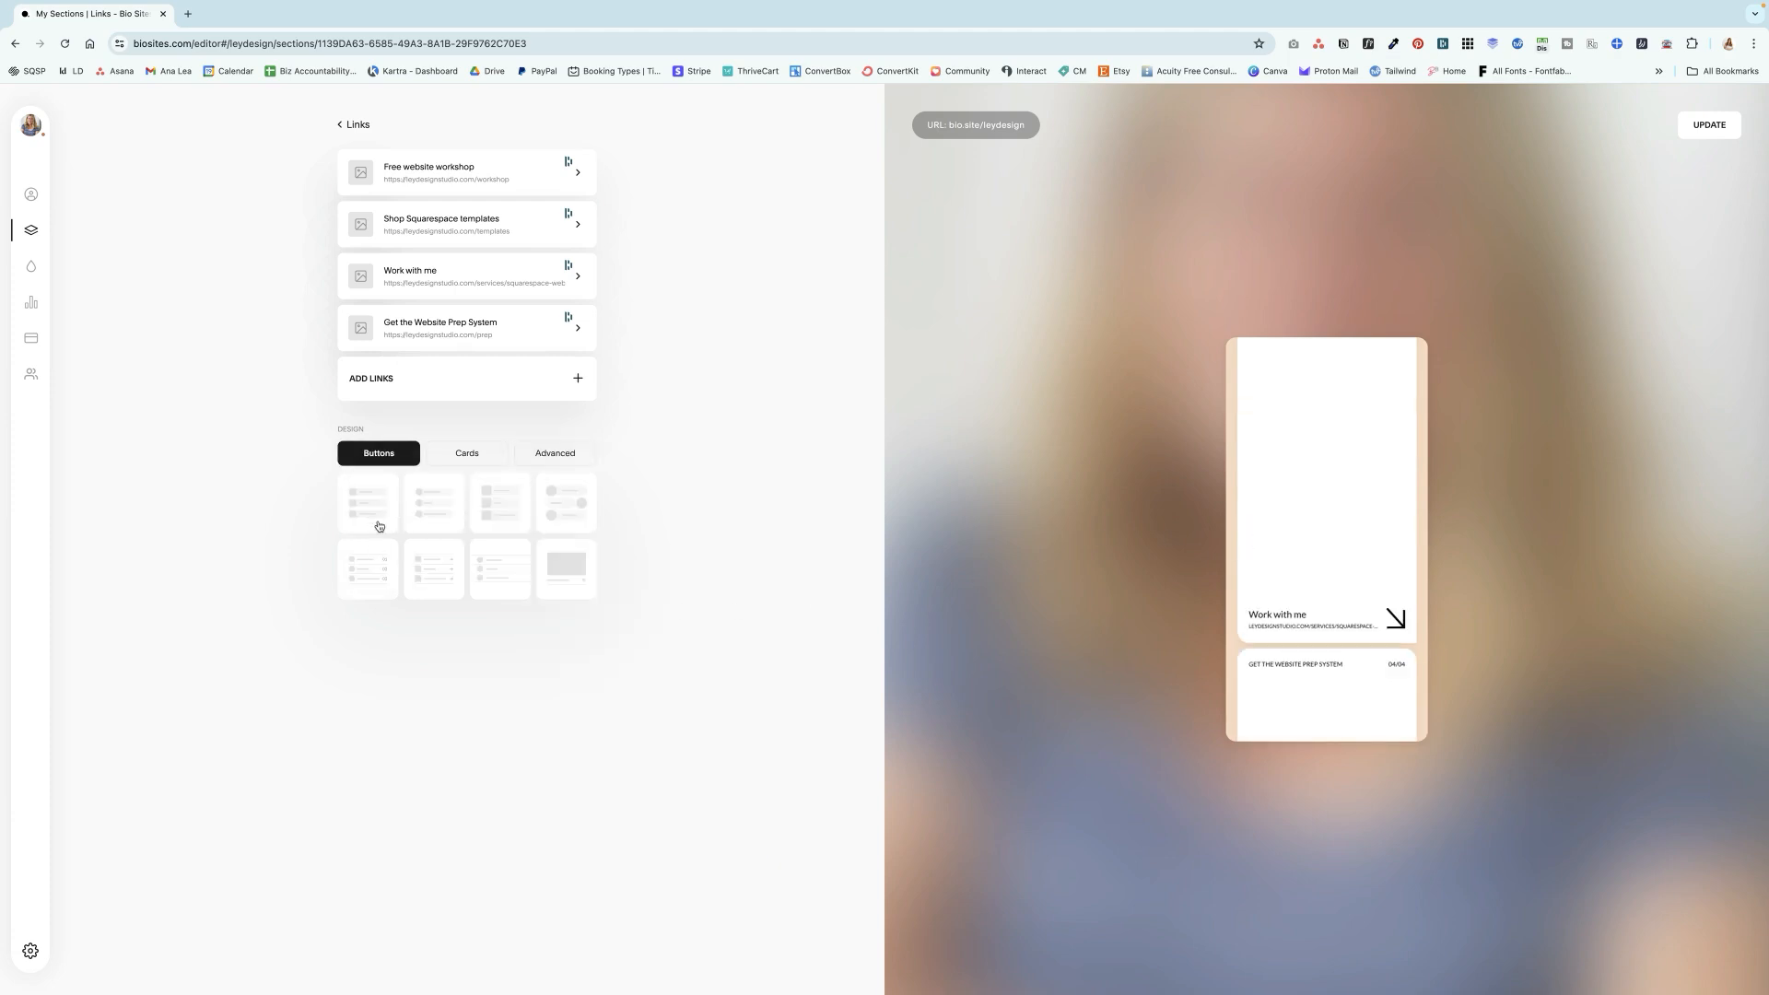
{"action": "left_click", "coordinate": [373, 517]}
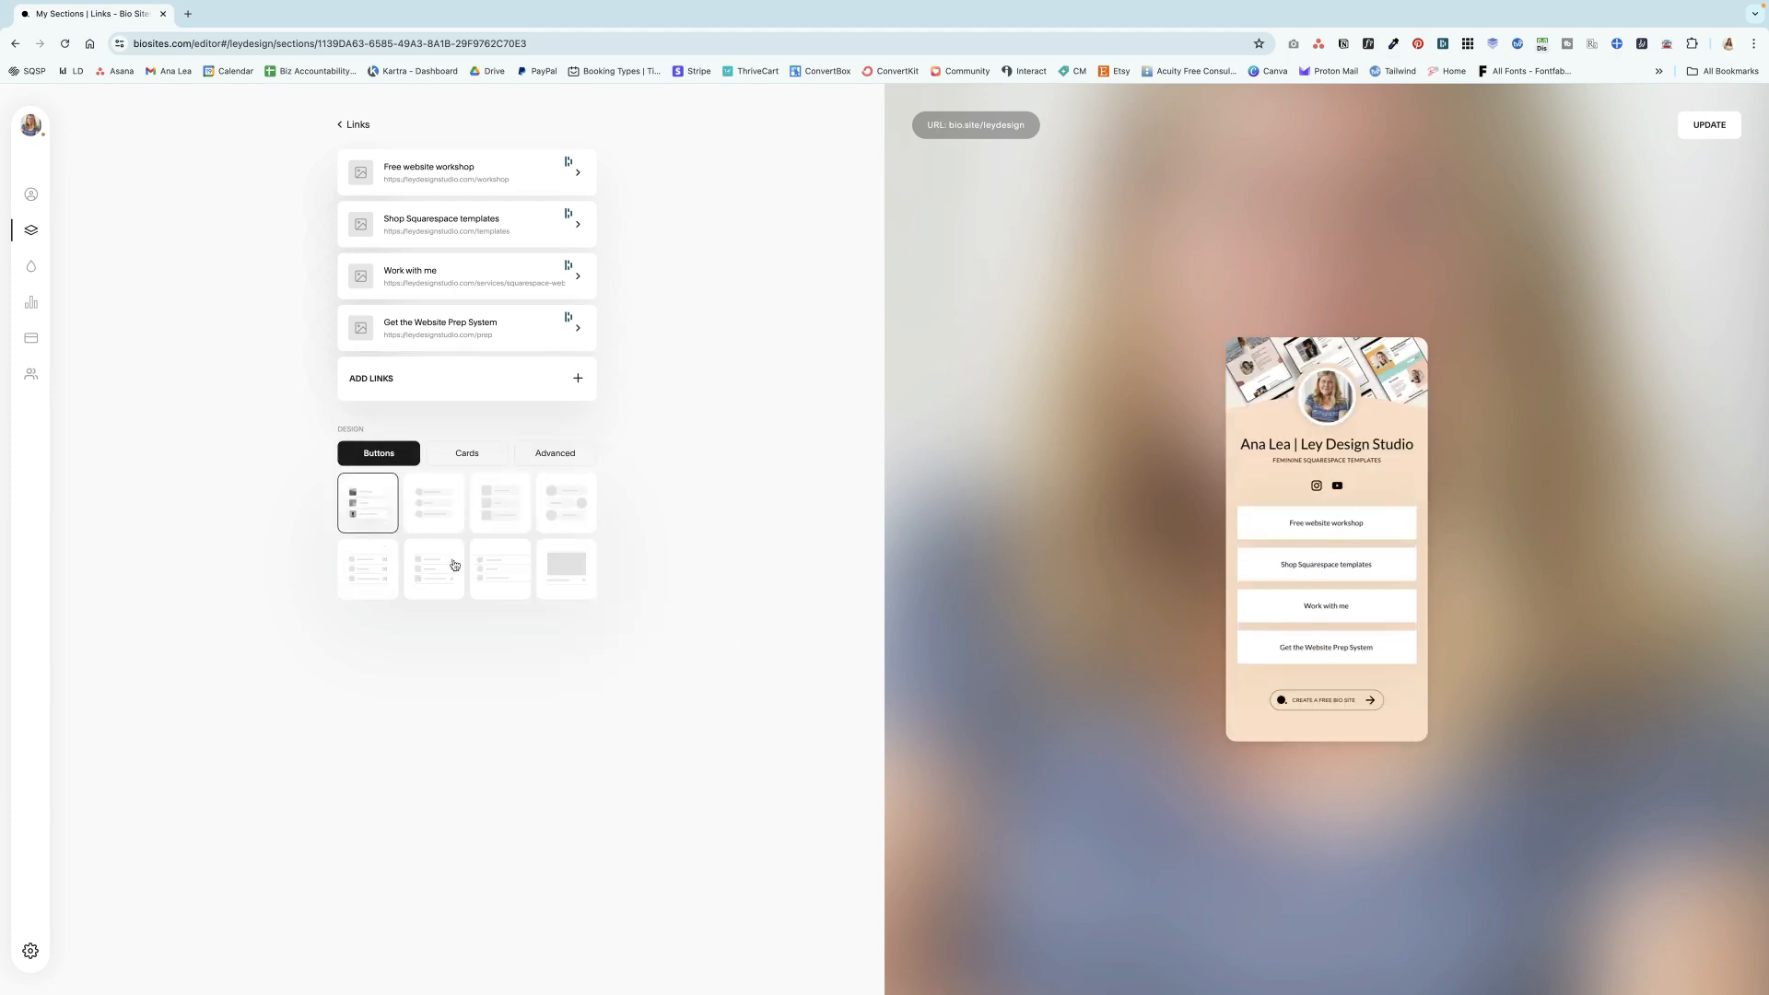
Step: Try the London theme from the Light style themes and apply the Stockholm theme to the site
{"action": "left_click", "coordinate": [35, 268]}
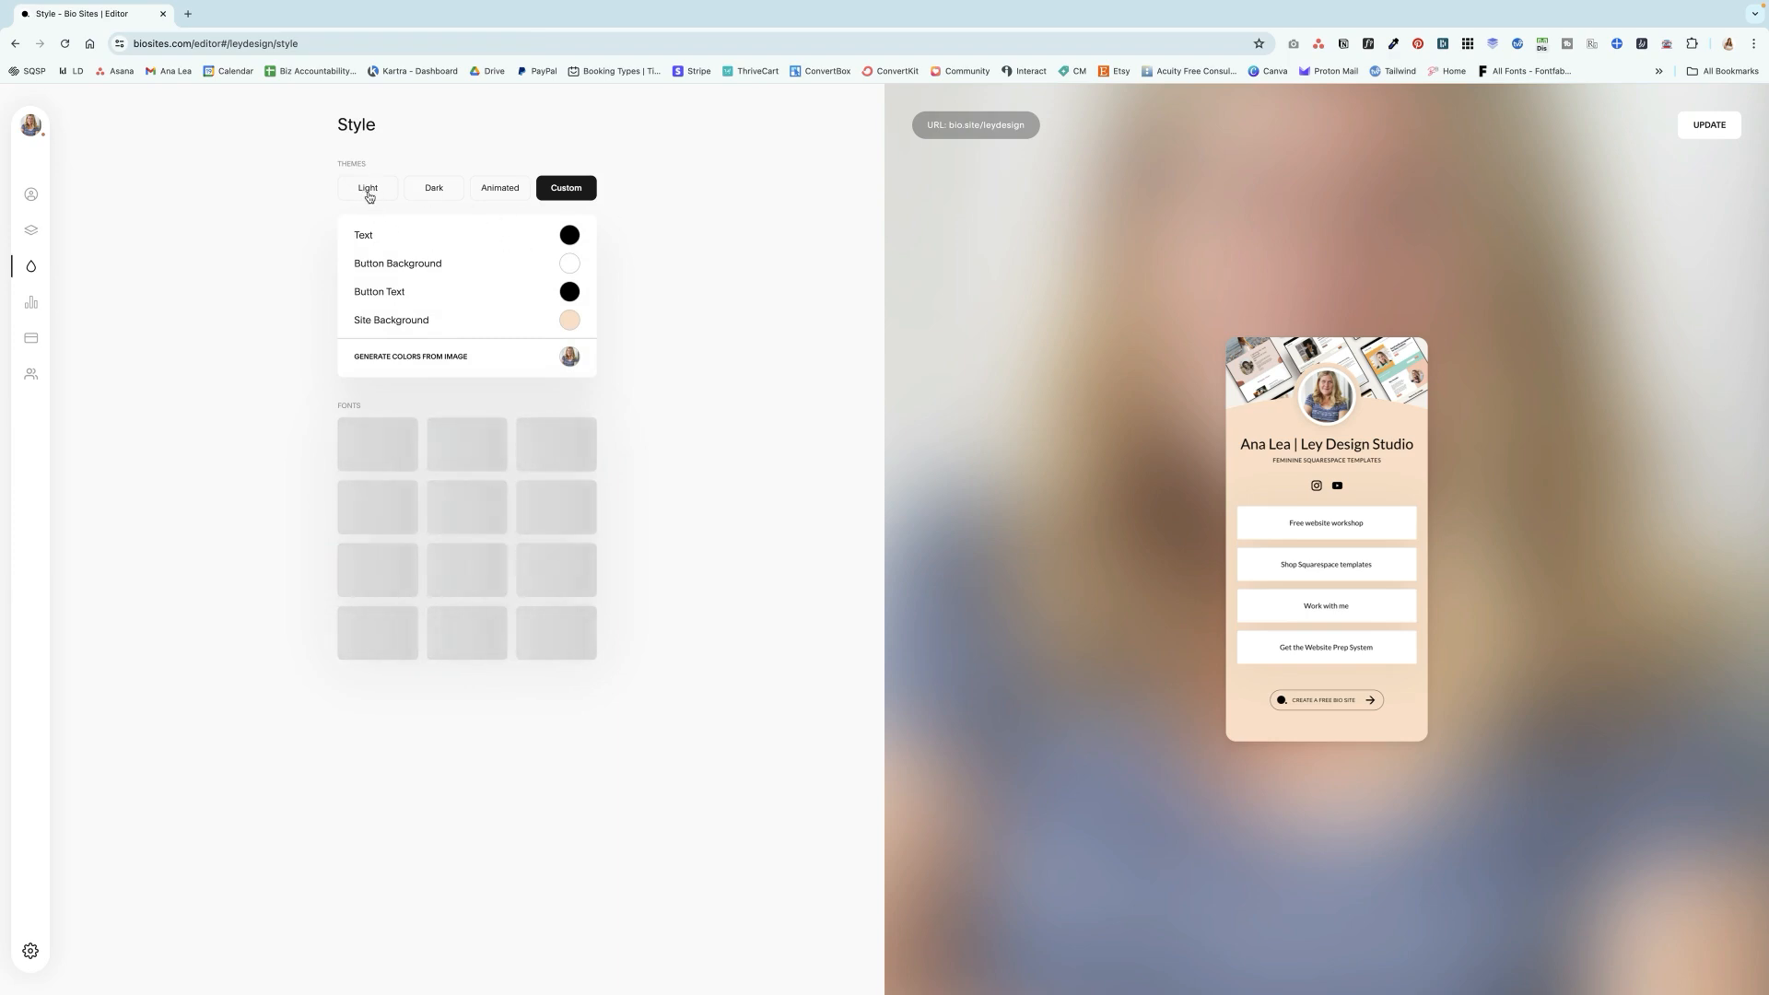
{"action": "left_click", "coordinate": [368, 191]}
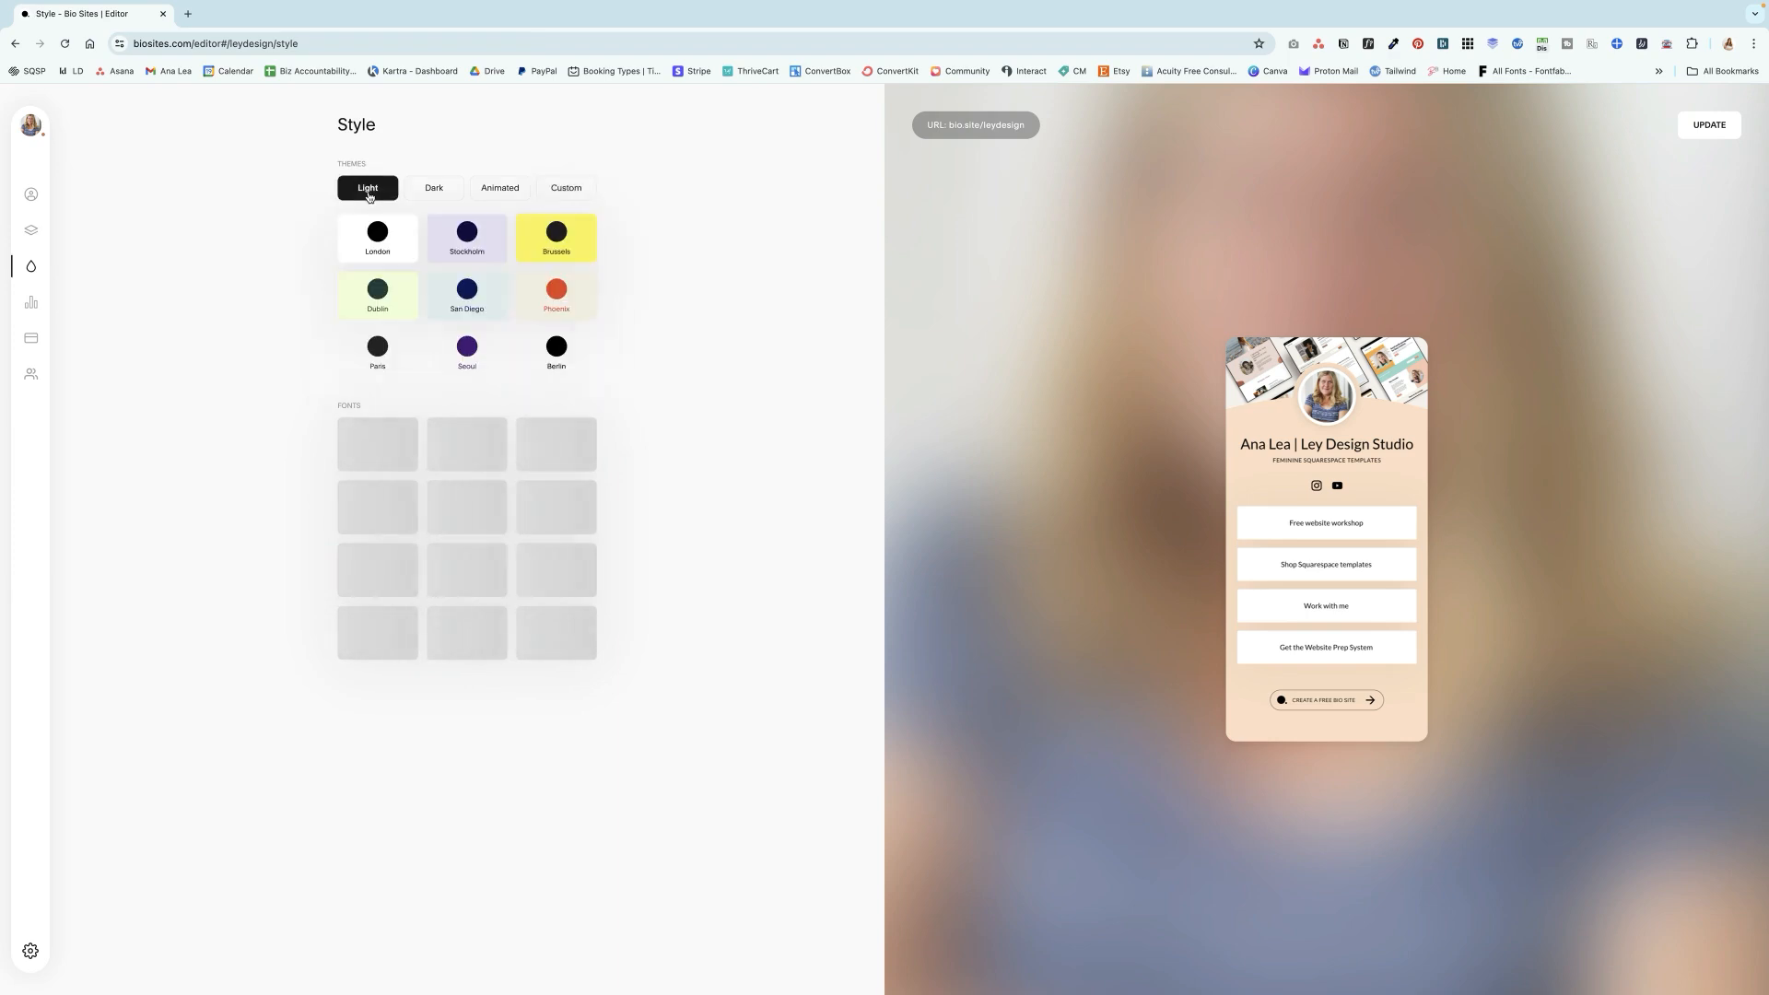
{"action": "left_click", "coordinate": [385, 249]}
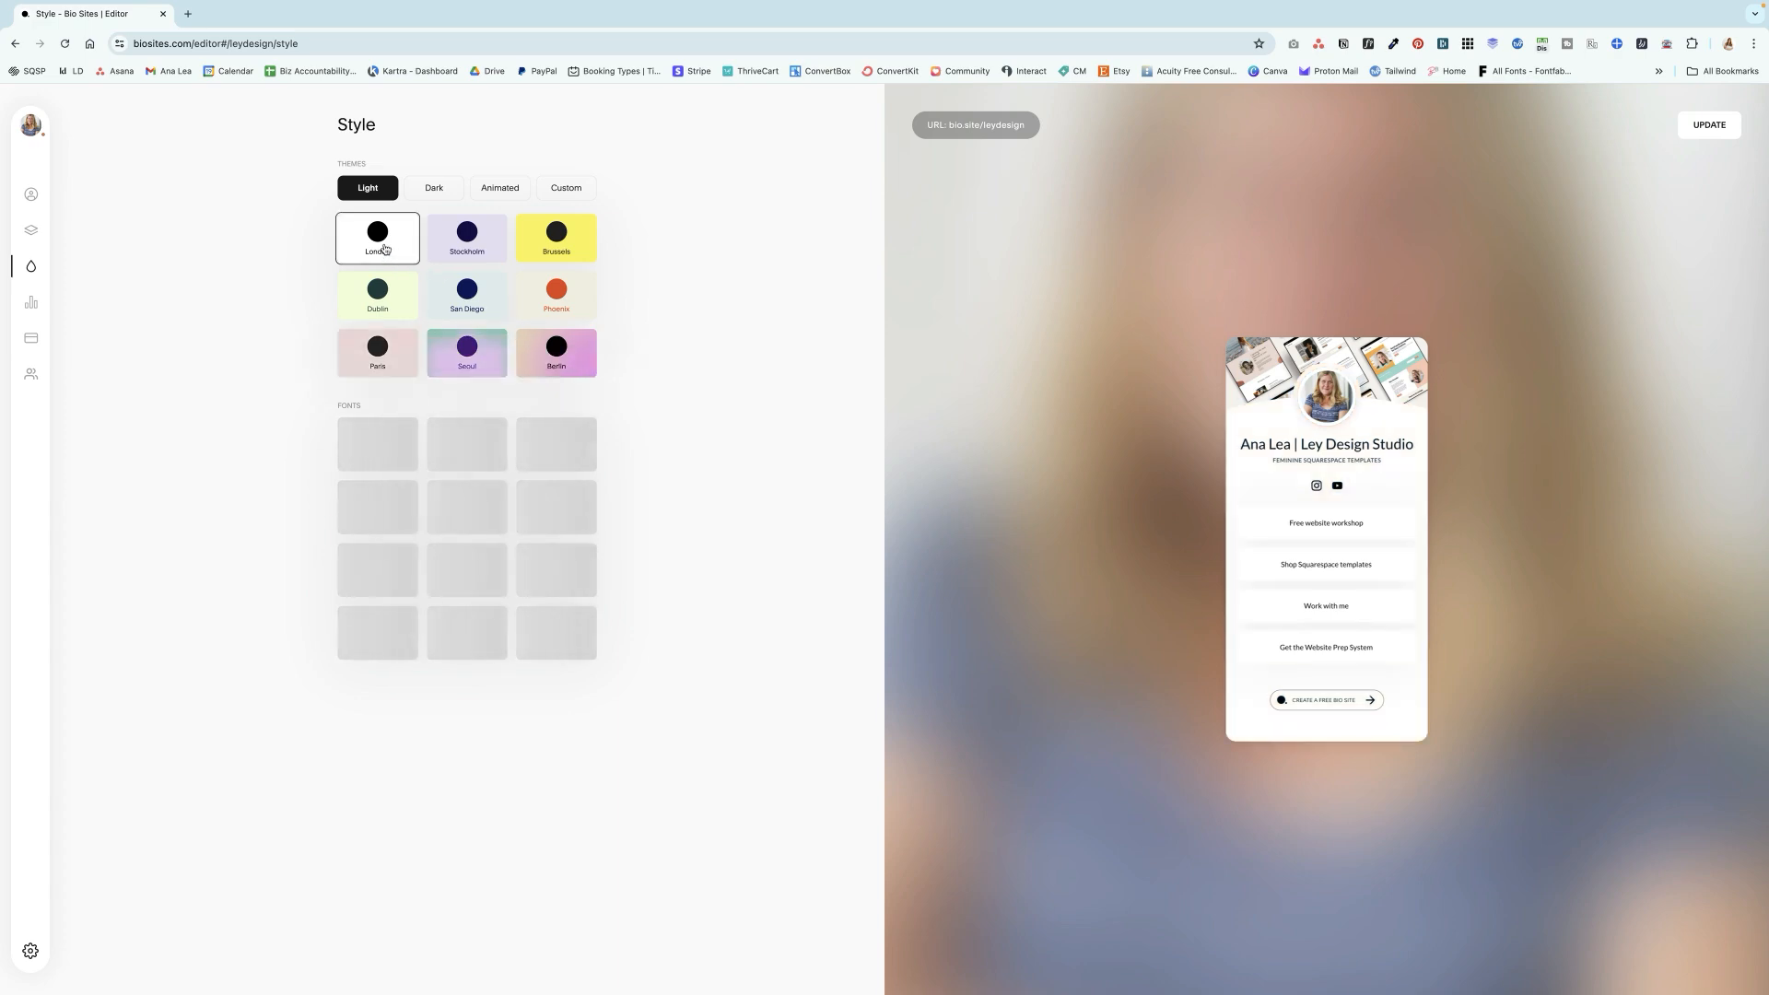
{"action": "left_click", "coordinate": [447, 253]}
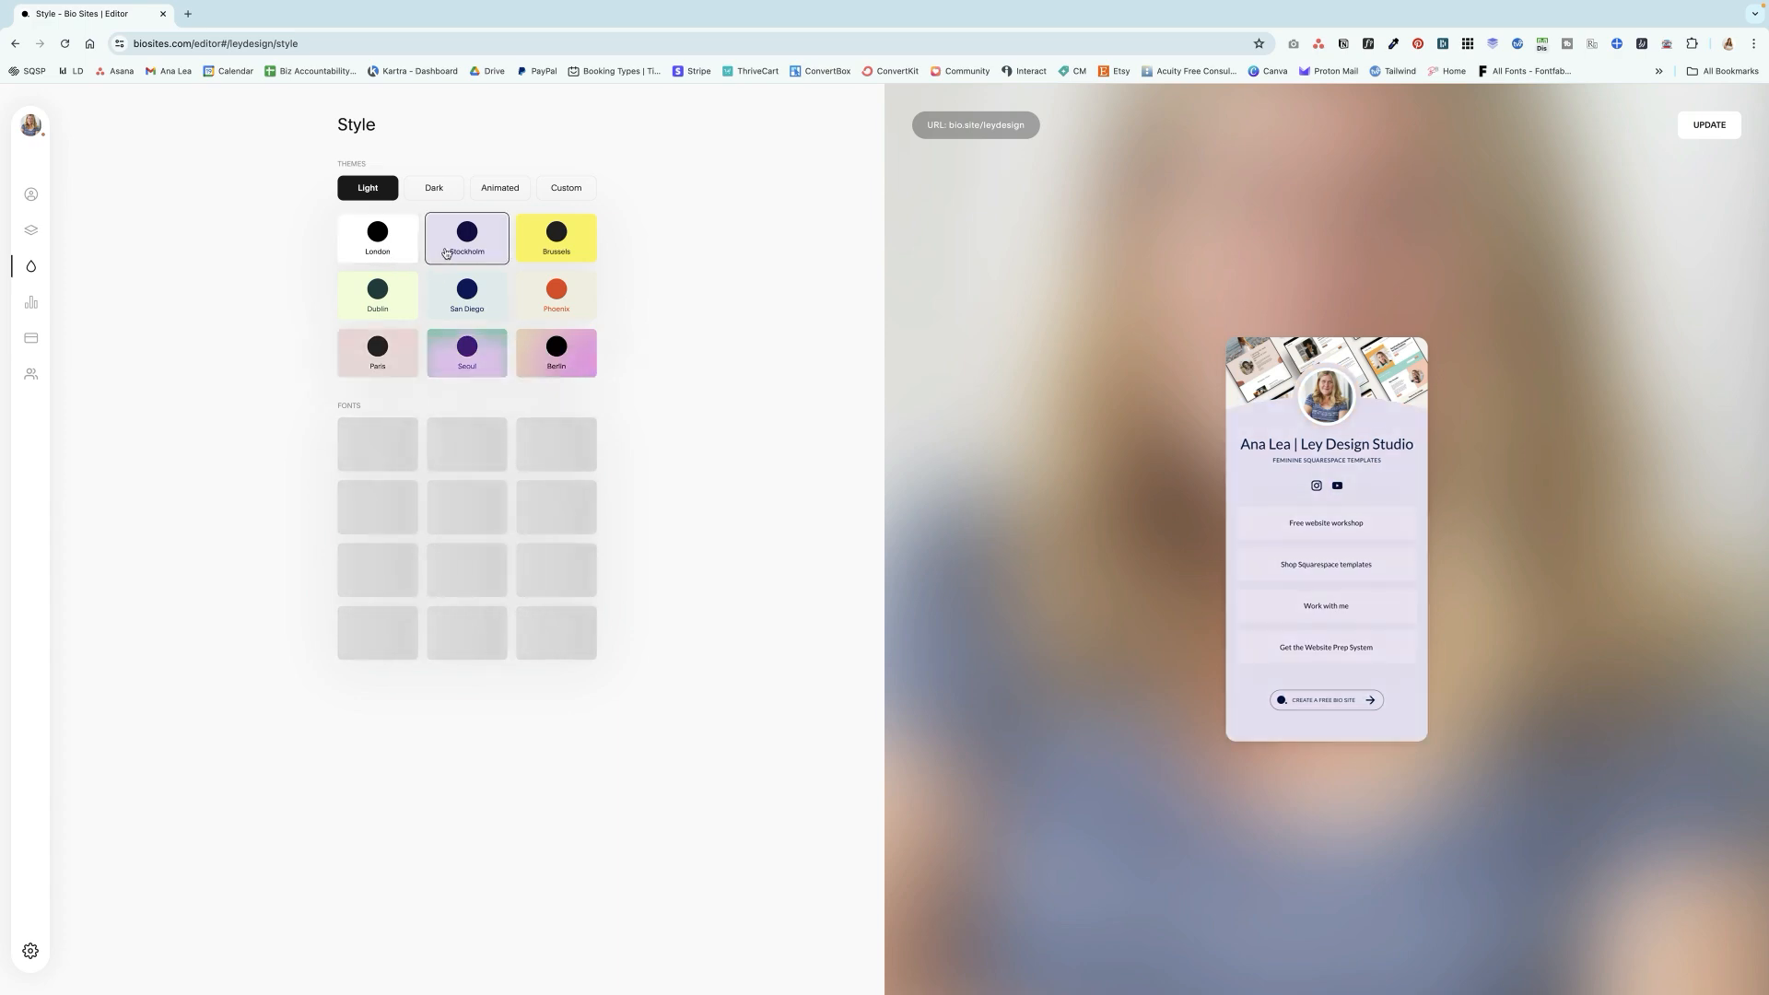
Step: Try the San Diego and Seoul light themes, the New York dark theme and the first Animated theme on the site
{"action": "left_click", "coordinate": [455, 300]}
{"action": "left_click", "coordinate": [467, 359]}
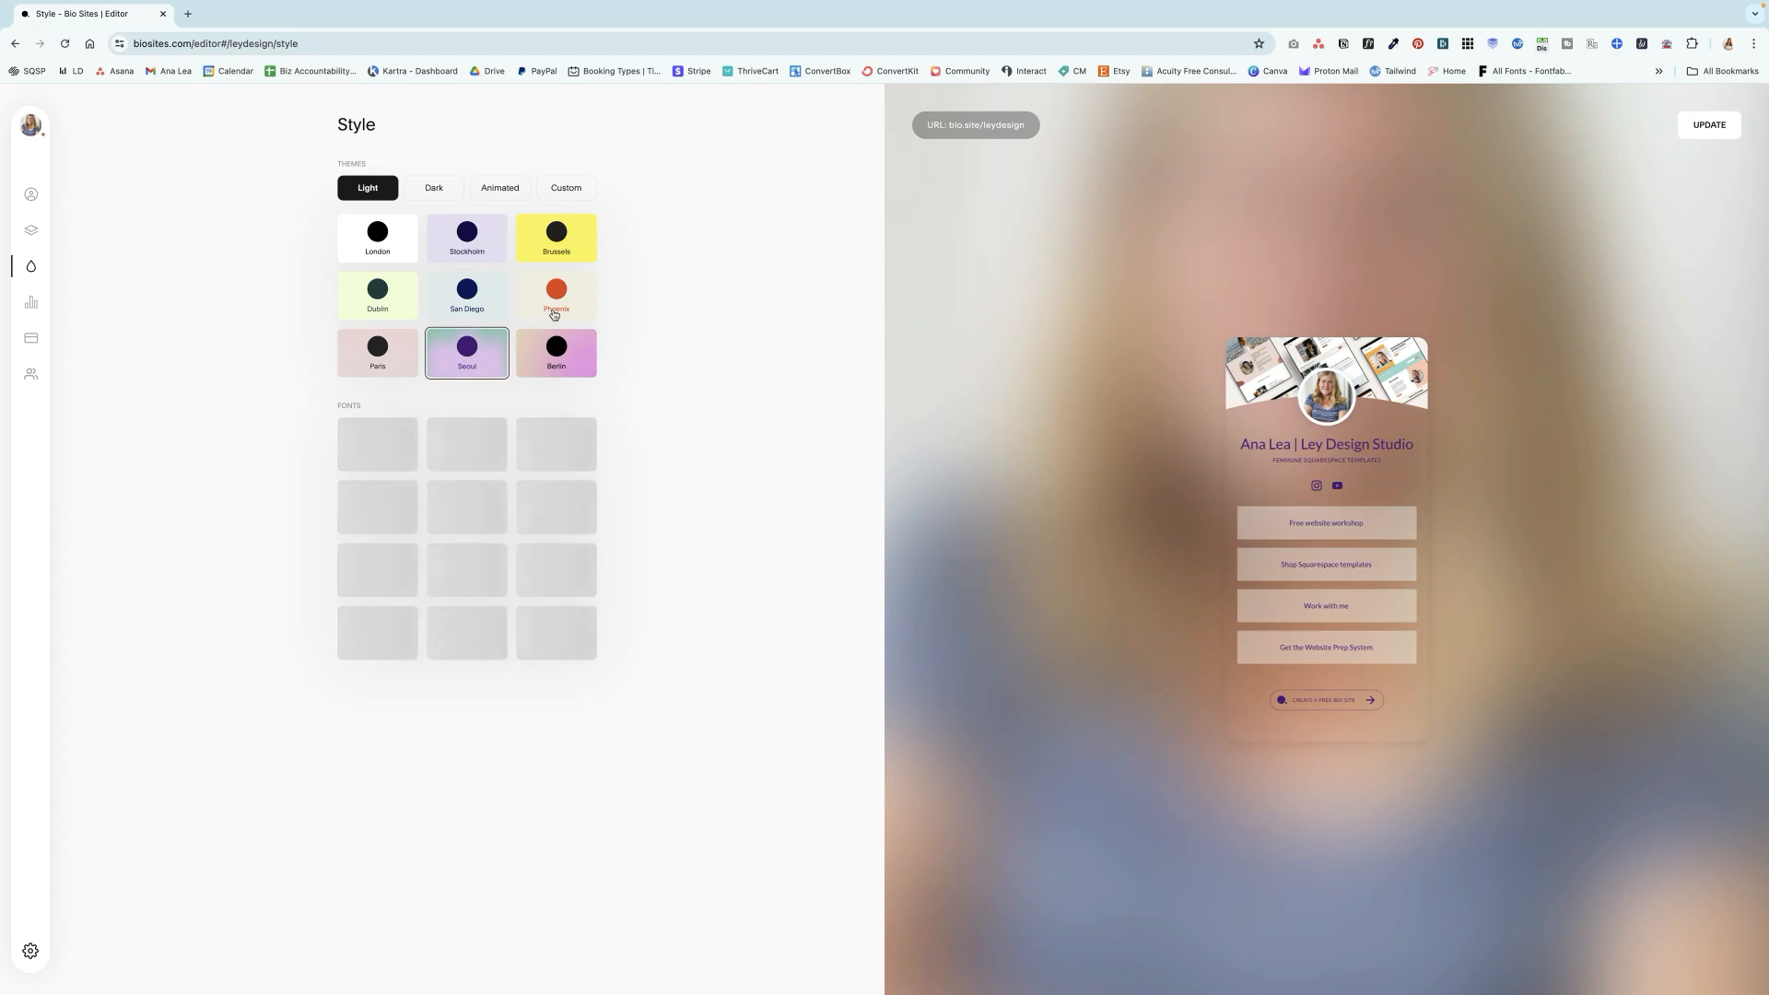
{"action": "left_click", "coordinate": [446, 193]}
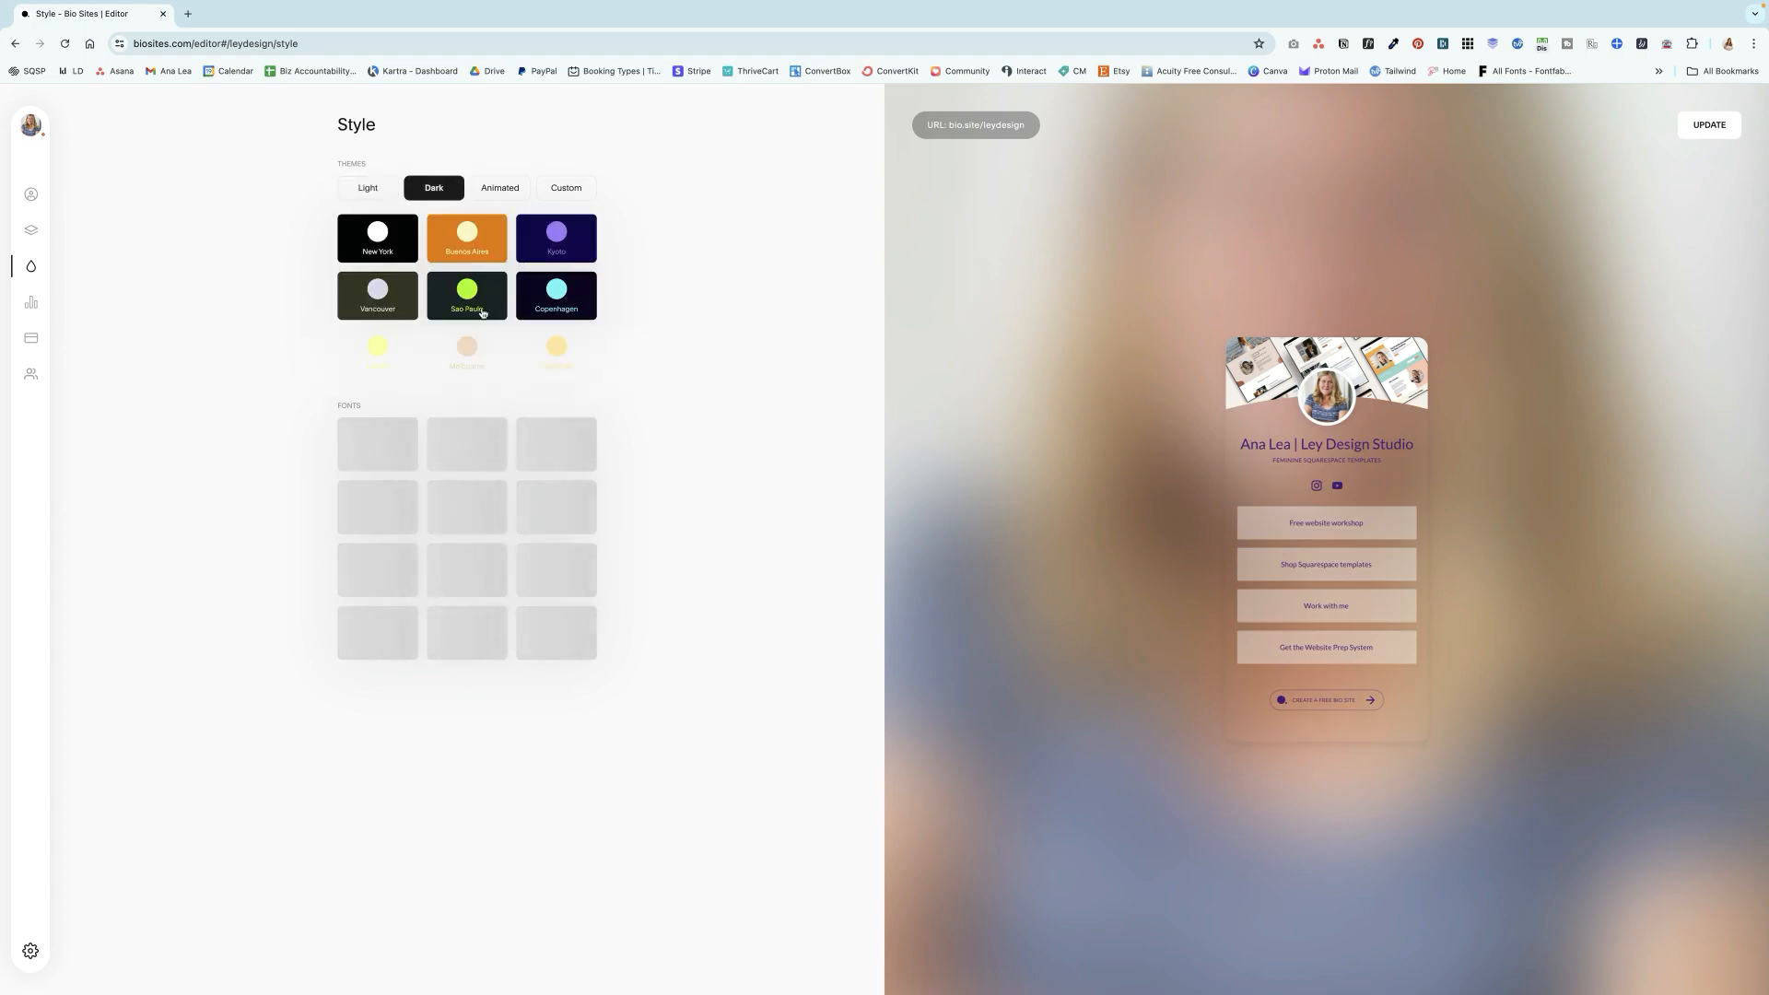
{"action": "left_click", "coordinate": [353, 224]}
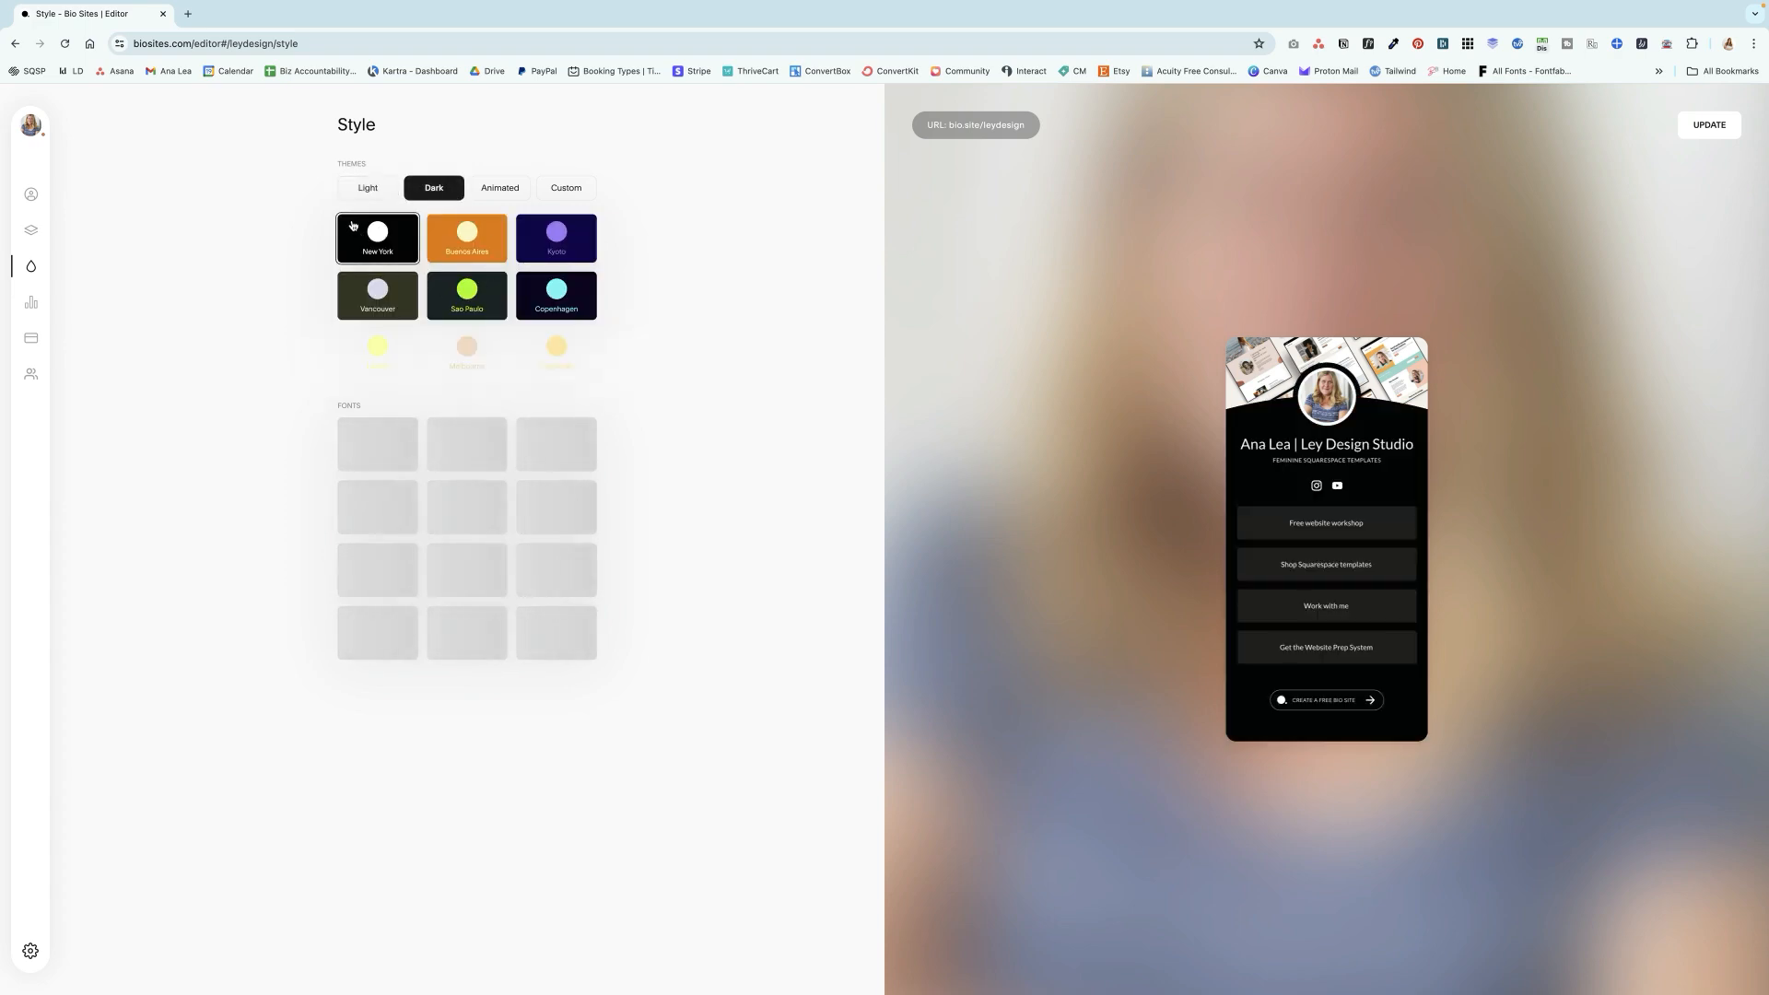
{"action": "left_click", "coordinate": [506, 198]}
{"action": "left_click", "coordinate": [373, 228]}
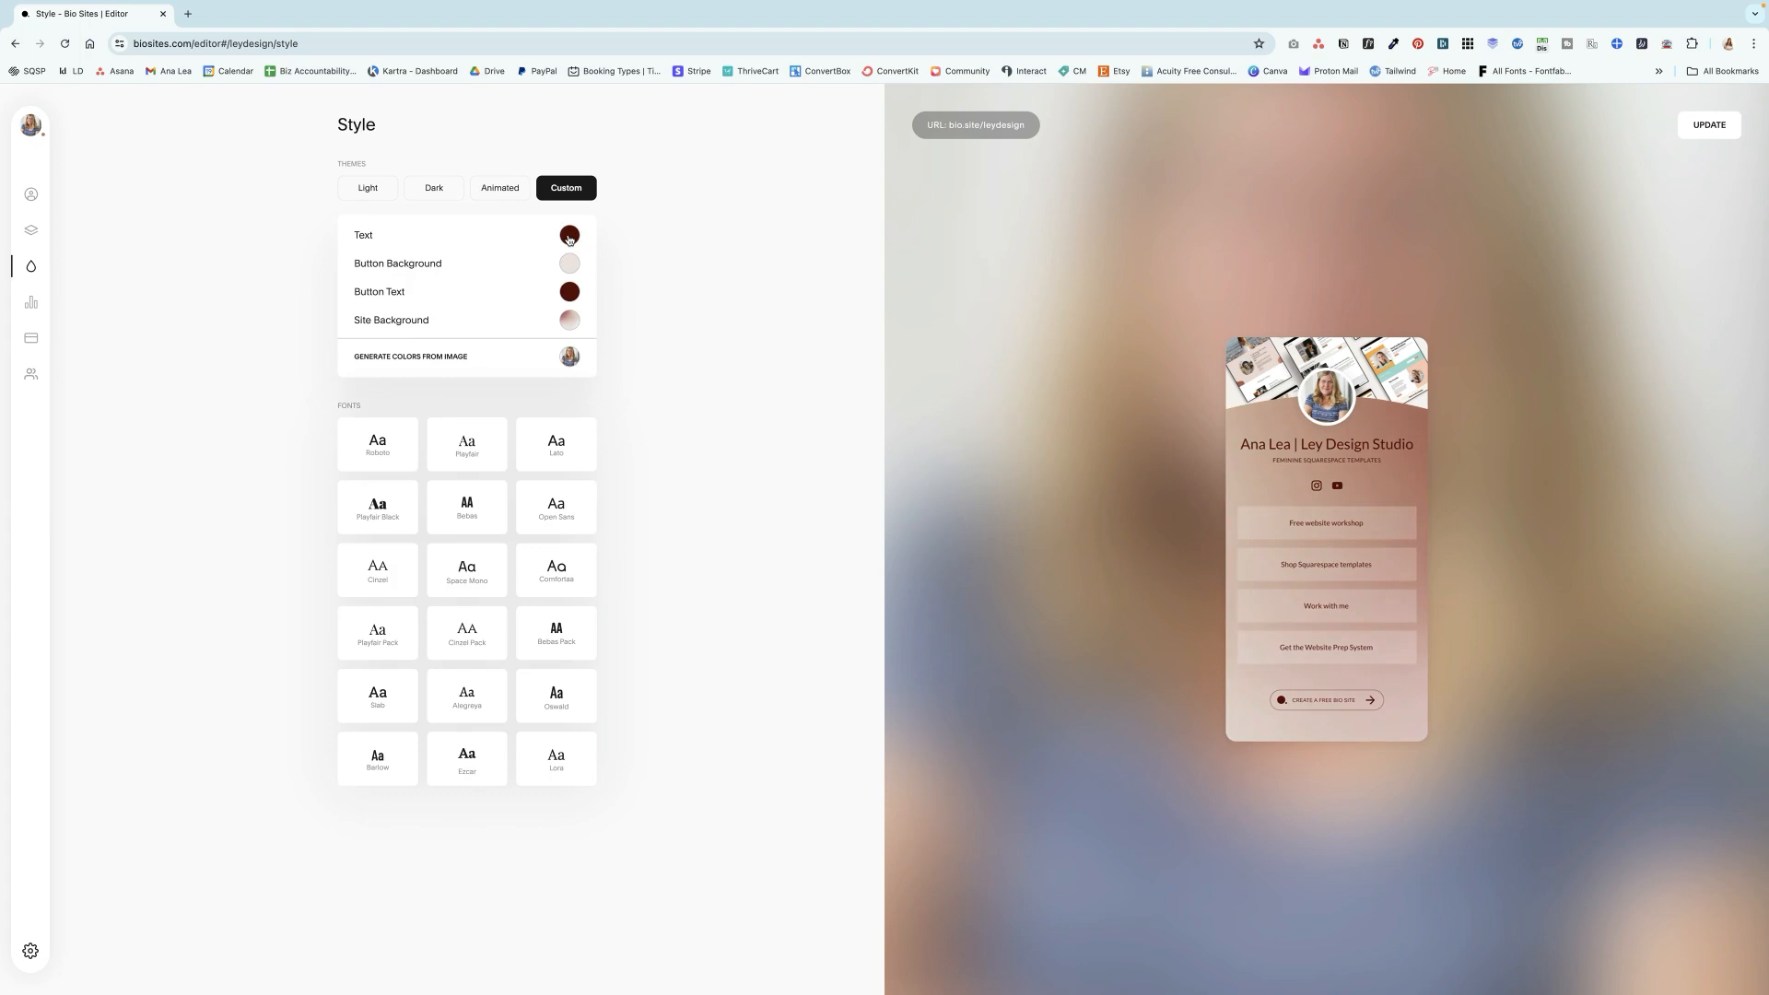
Step: Generate the custom theme's colors from the profile image
{"action": "left_click", "coordinate": [569, 236]}
{"action": "left_click", "coordinate": [601, 273]}
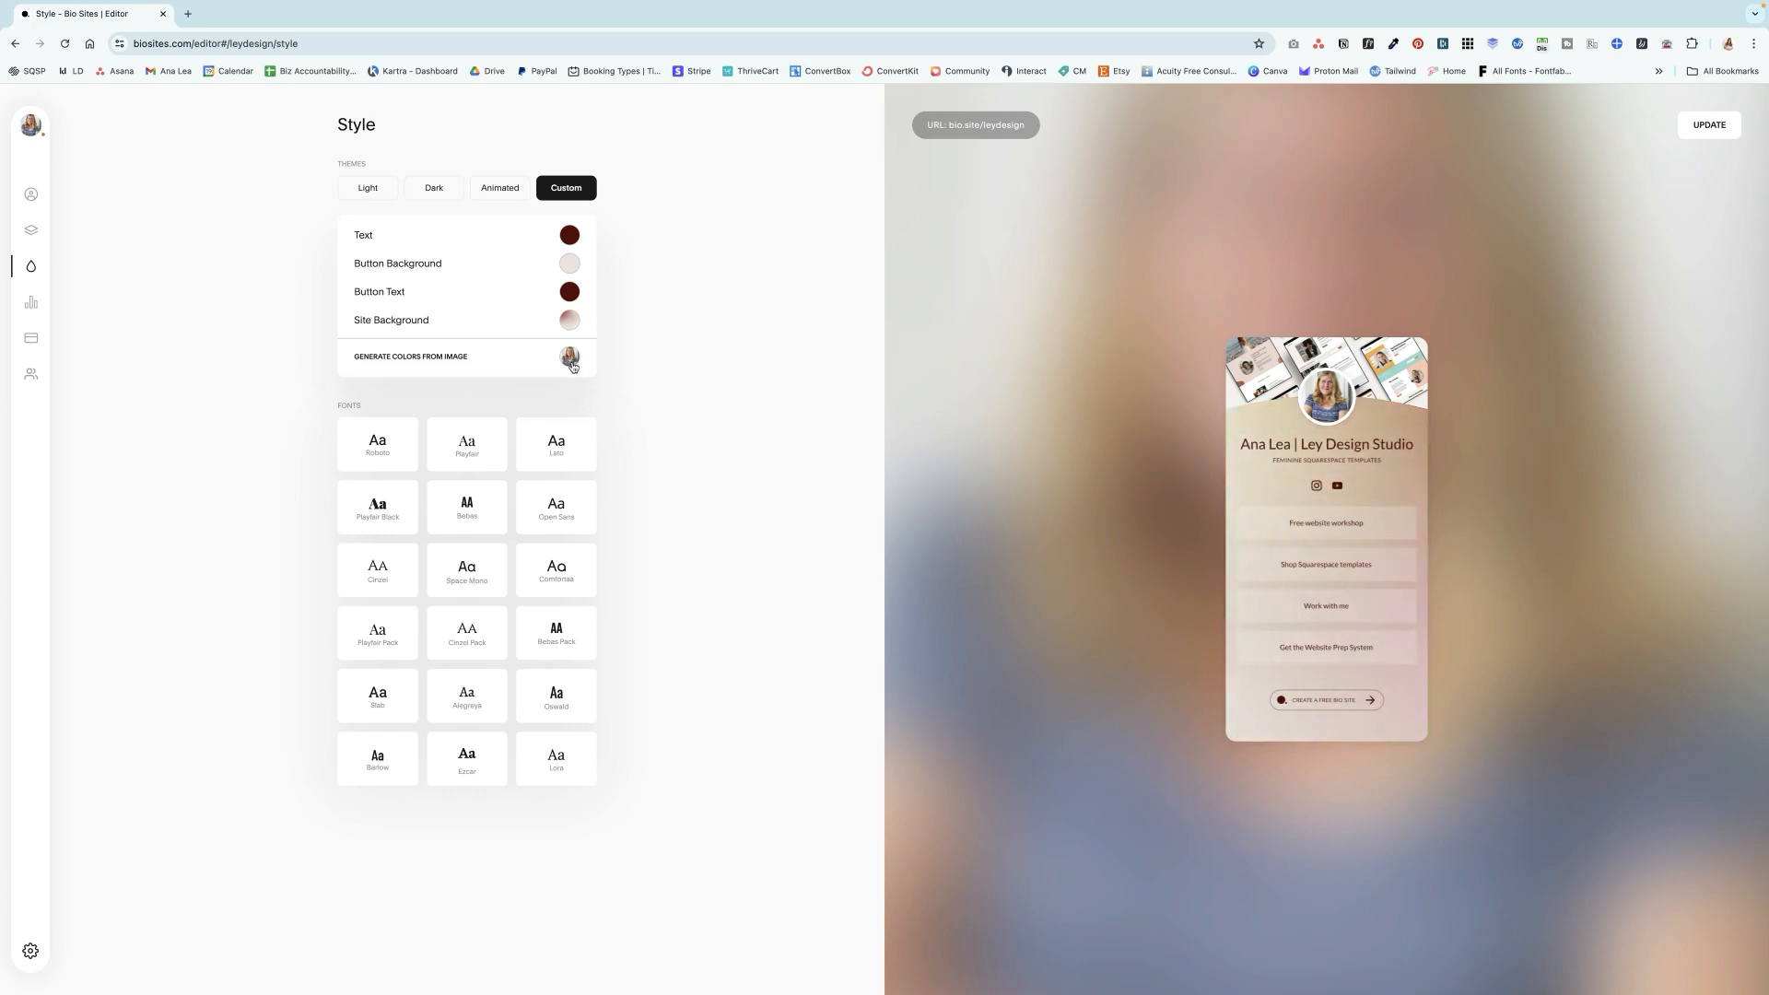
{"action": "left_click", "coordinate": [450, 363]}
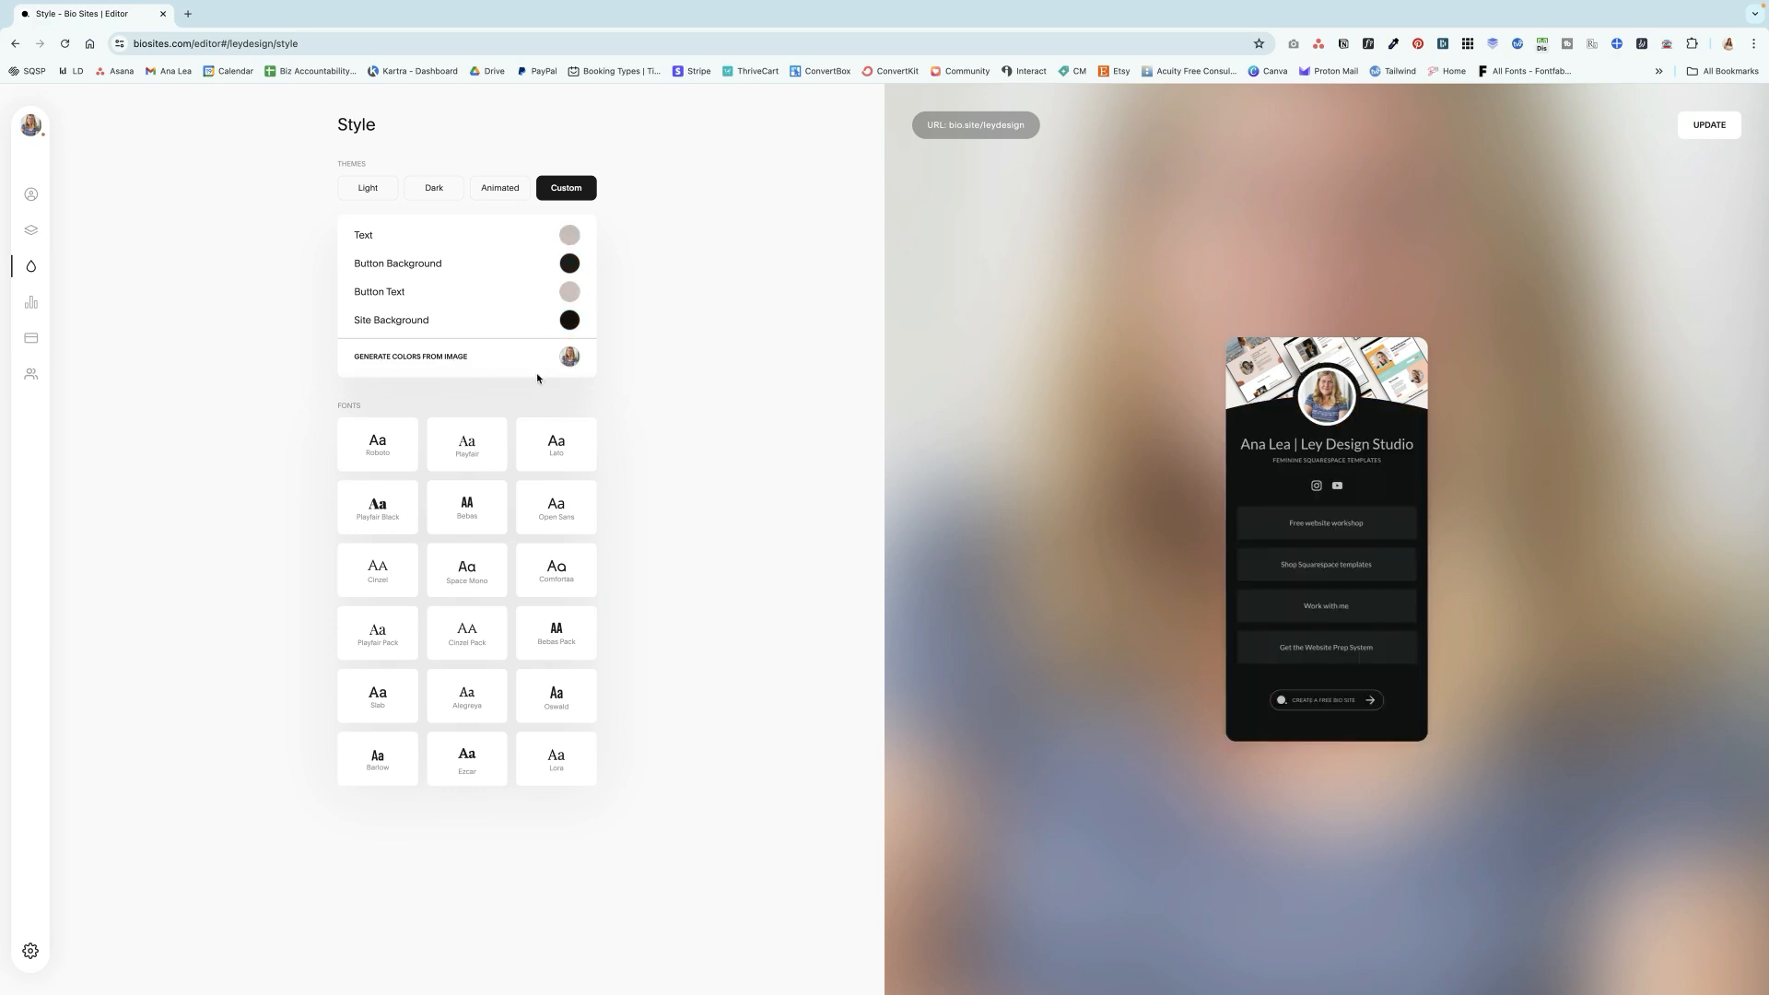
Step: Make the custom theme's button background fully opaque white and set the button text color to black
{"action": "left_click", "coordinate": [568, 287]}
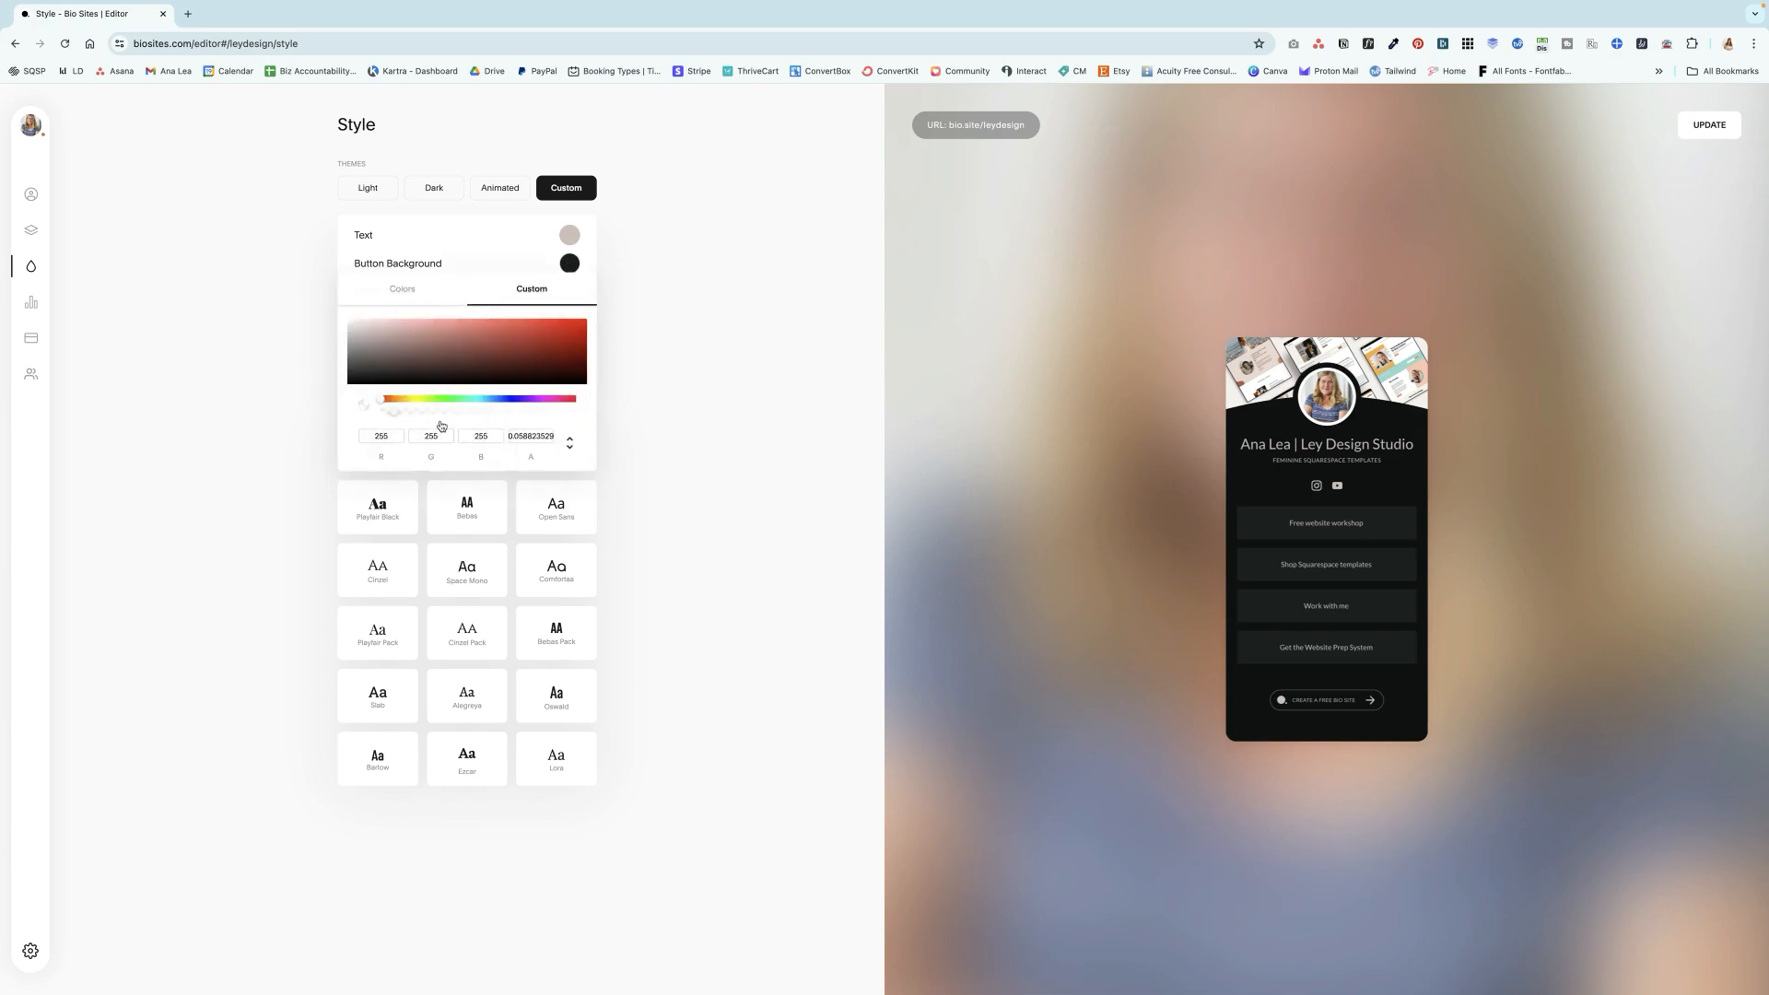
{"action": "left_click_drag", "start_coordinate": [393, 413], "coordinate": [604, 411]}
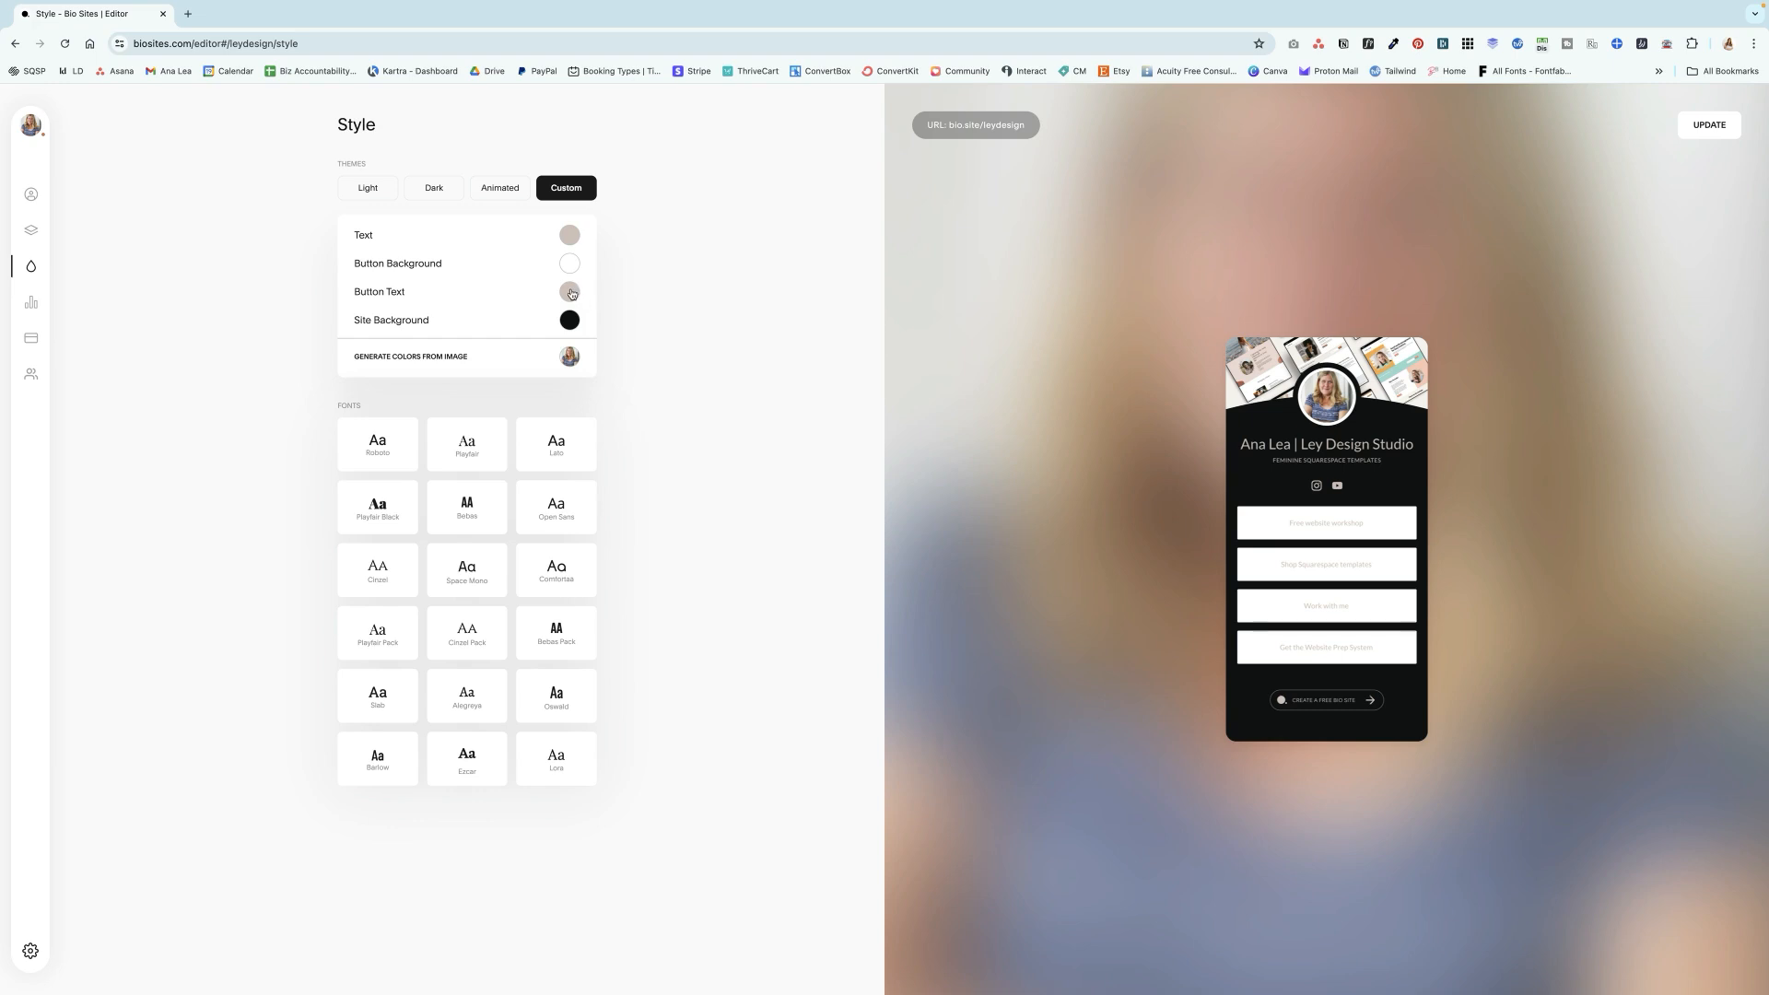
{"action": "left_click", "coordinate": [570, 292]}
{"action": "left_click_drag", "start_coordinate": [405, 378], "coordinate": [324, 444]}
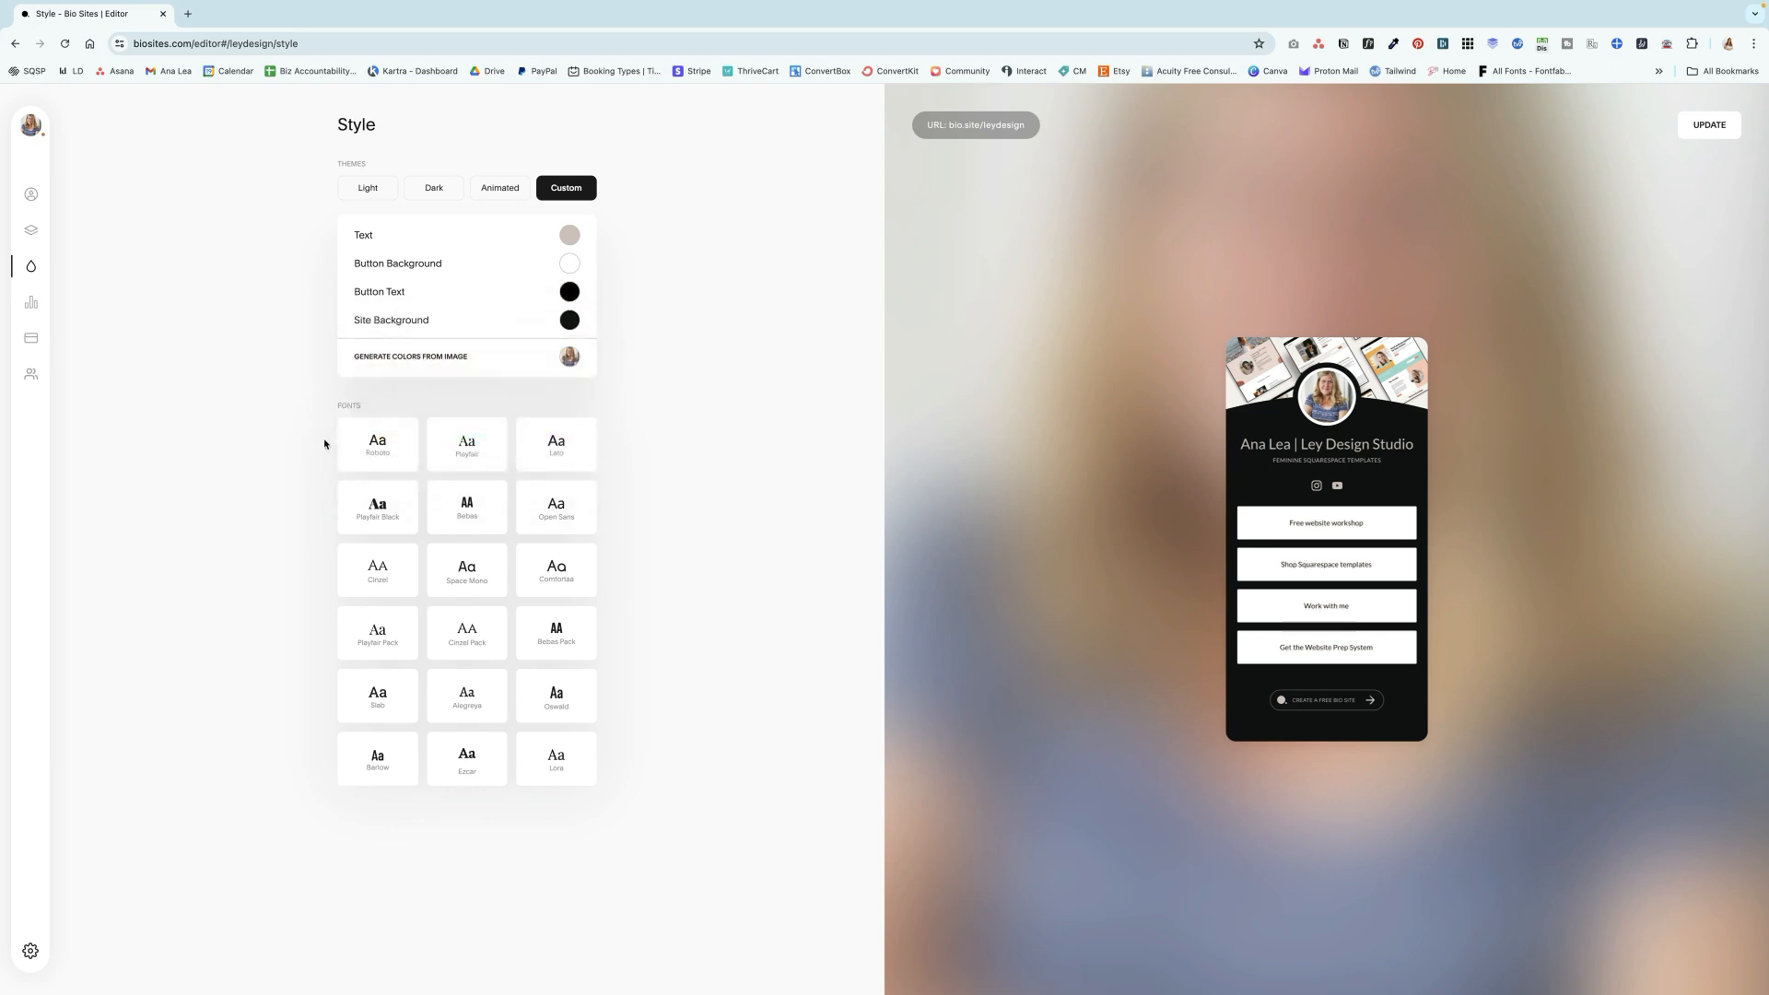
Step: Set the custom theme's site background to #f7f2f2 and its text color to black
{"action": "left_click", "coordinate": [569, 320]}
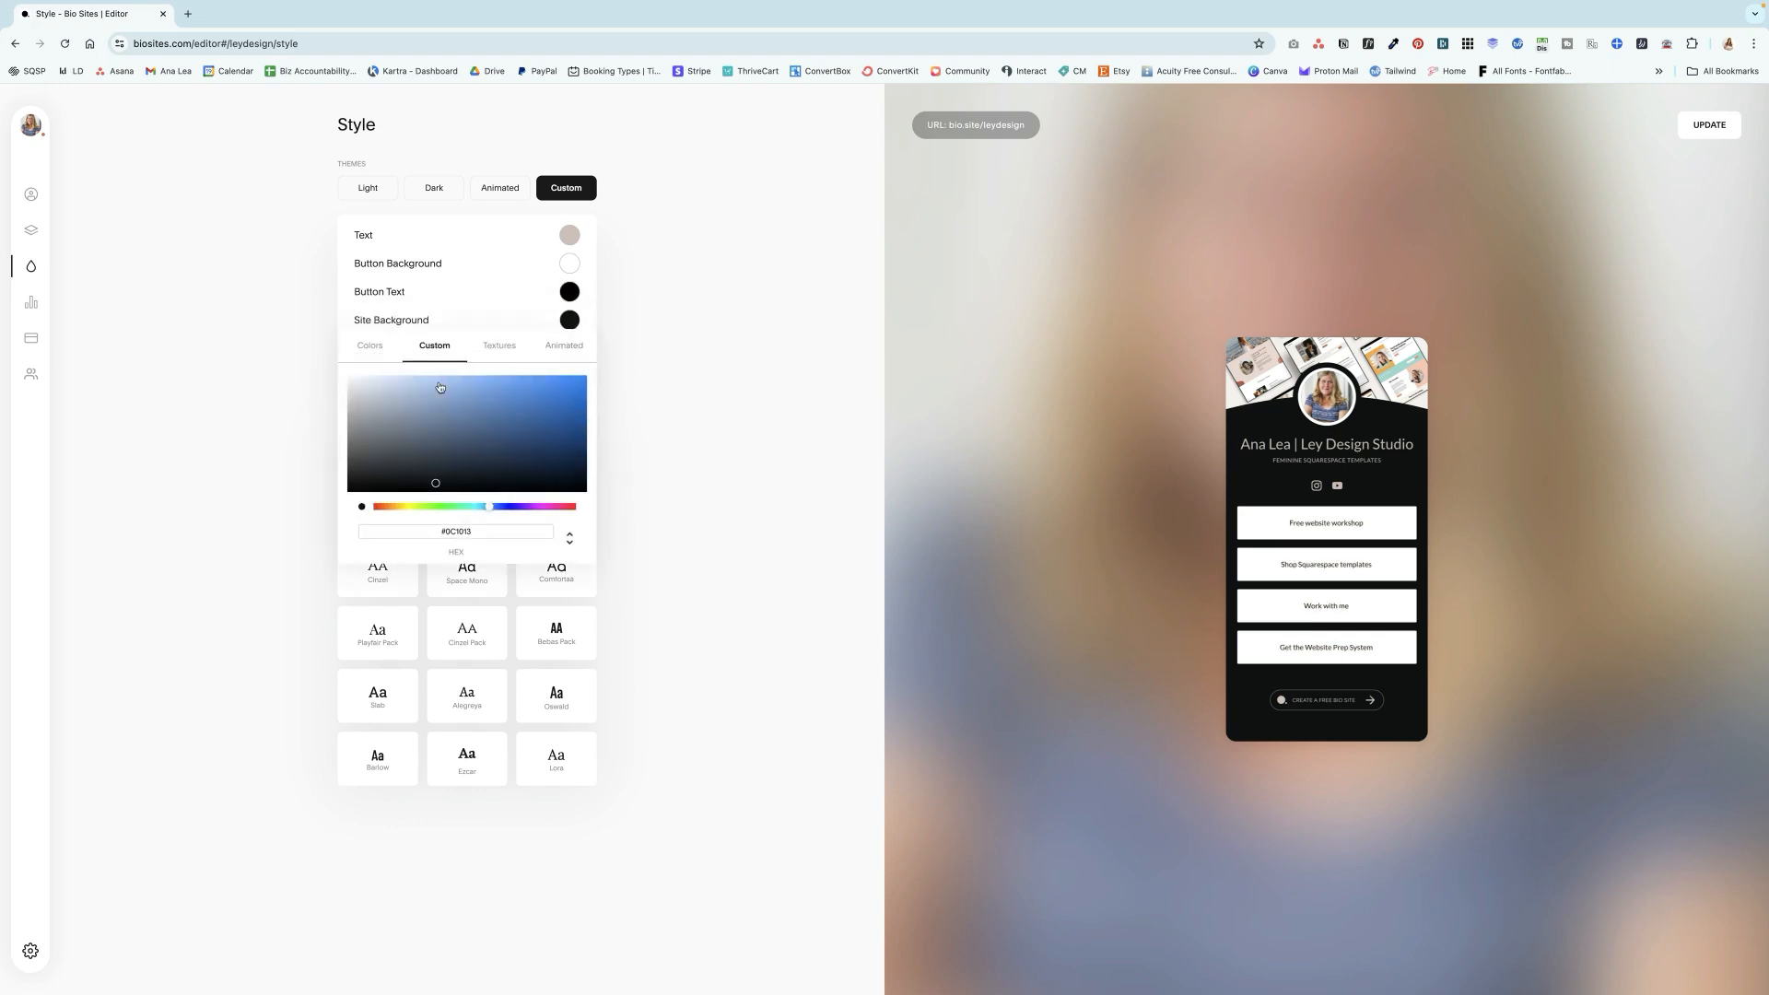
{"action": "left_click_drag", "start_coordinate": [486, 531], "coordinate": [446, 531]}
{"action": "type", "text": "f7f2f2"}
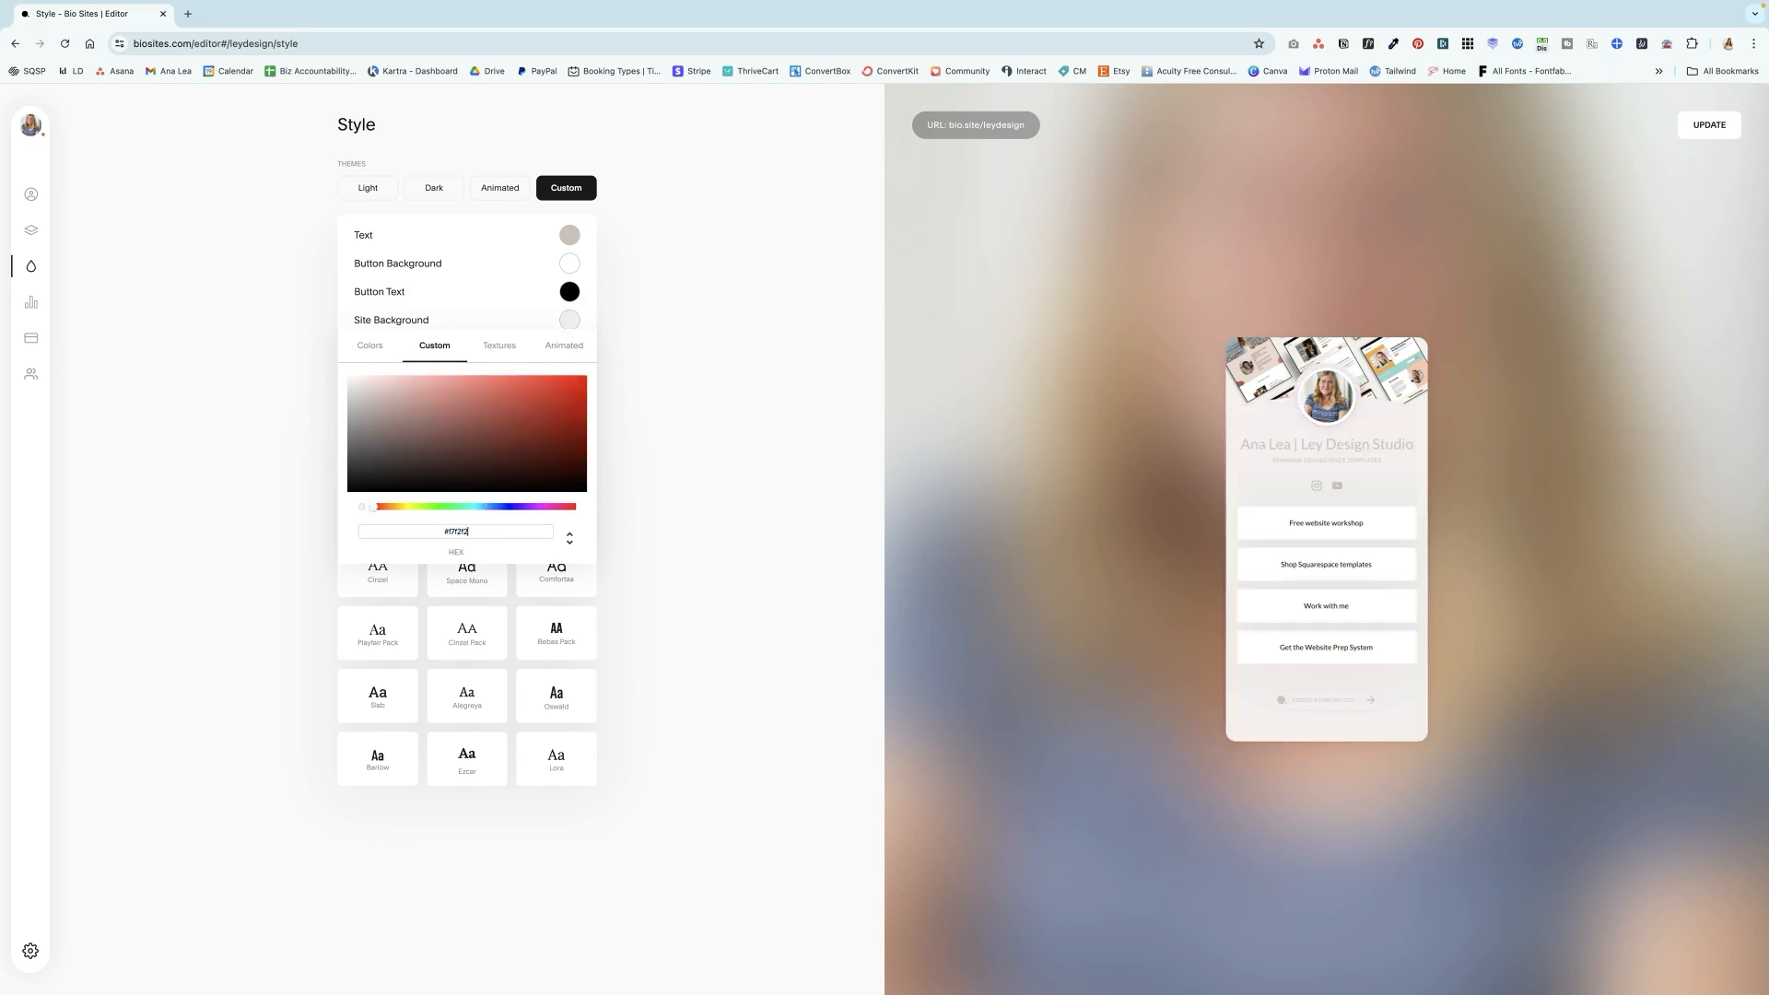
{"action": "left_click", "coordinate": [664, 492]}
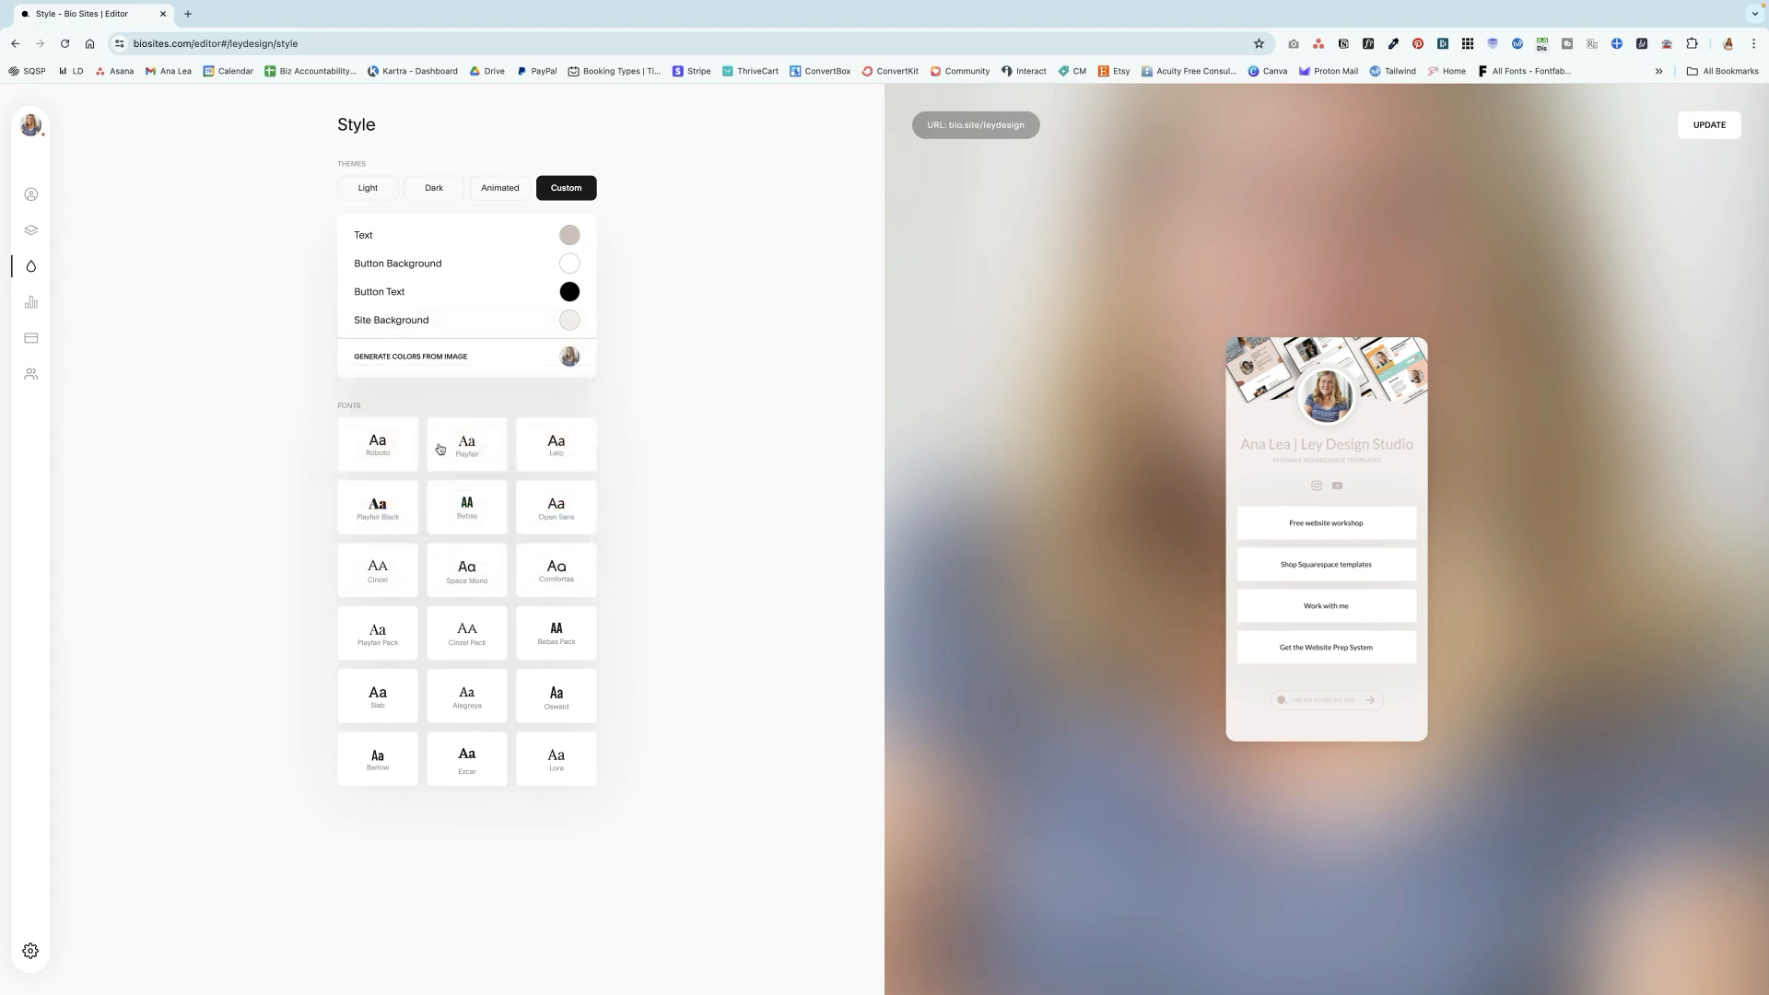
{"action": "left_click", "coordinate": [567, 240]}
{"action": "left_click_drag", "start_coordinate": [380, 309], "coordinate": [324, 380]}
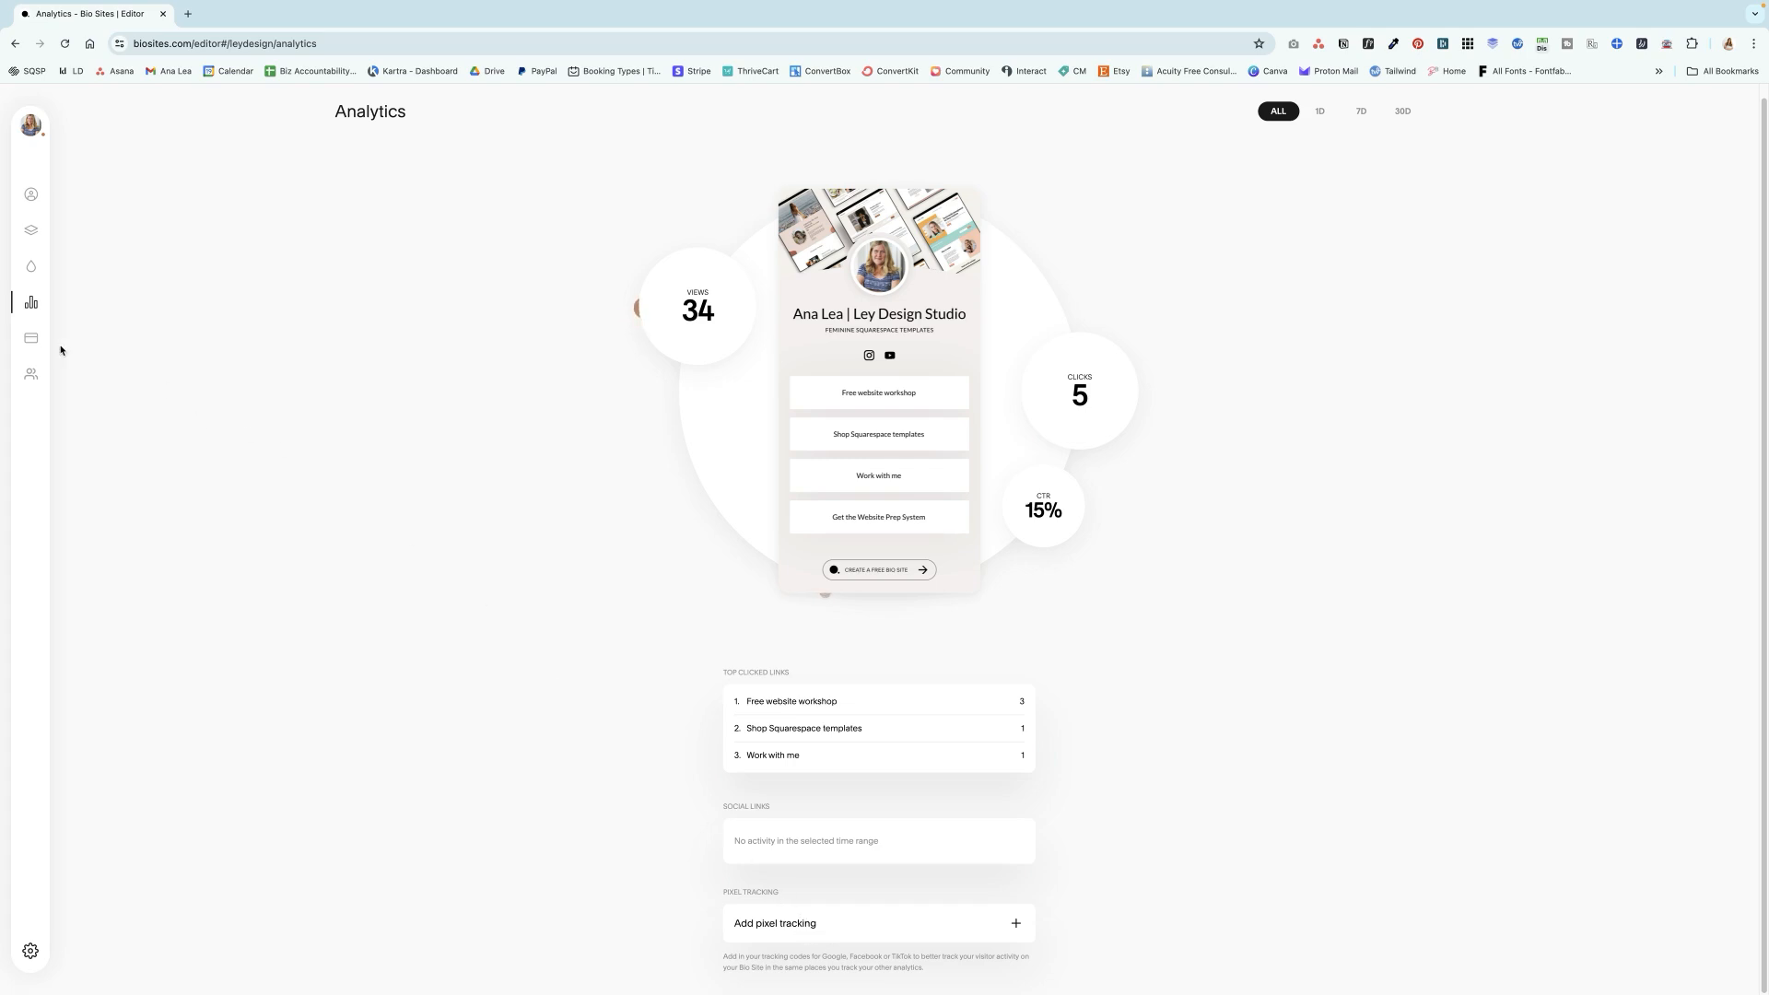
Step: Examine the Payments page and the payment providers that can be connected
{"action": "left_click", "coordinate": [30, 337]}
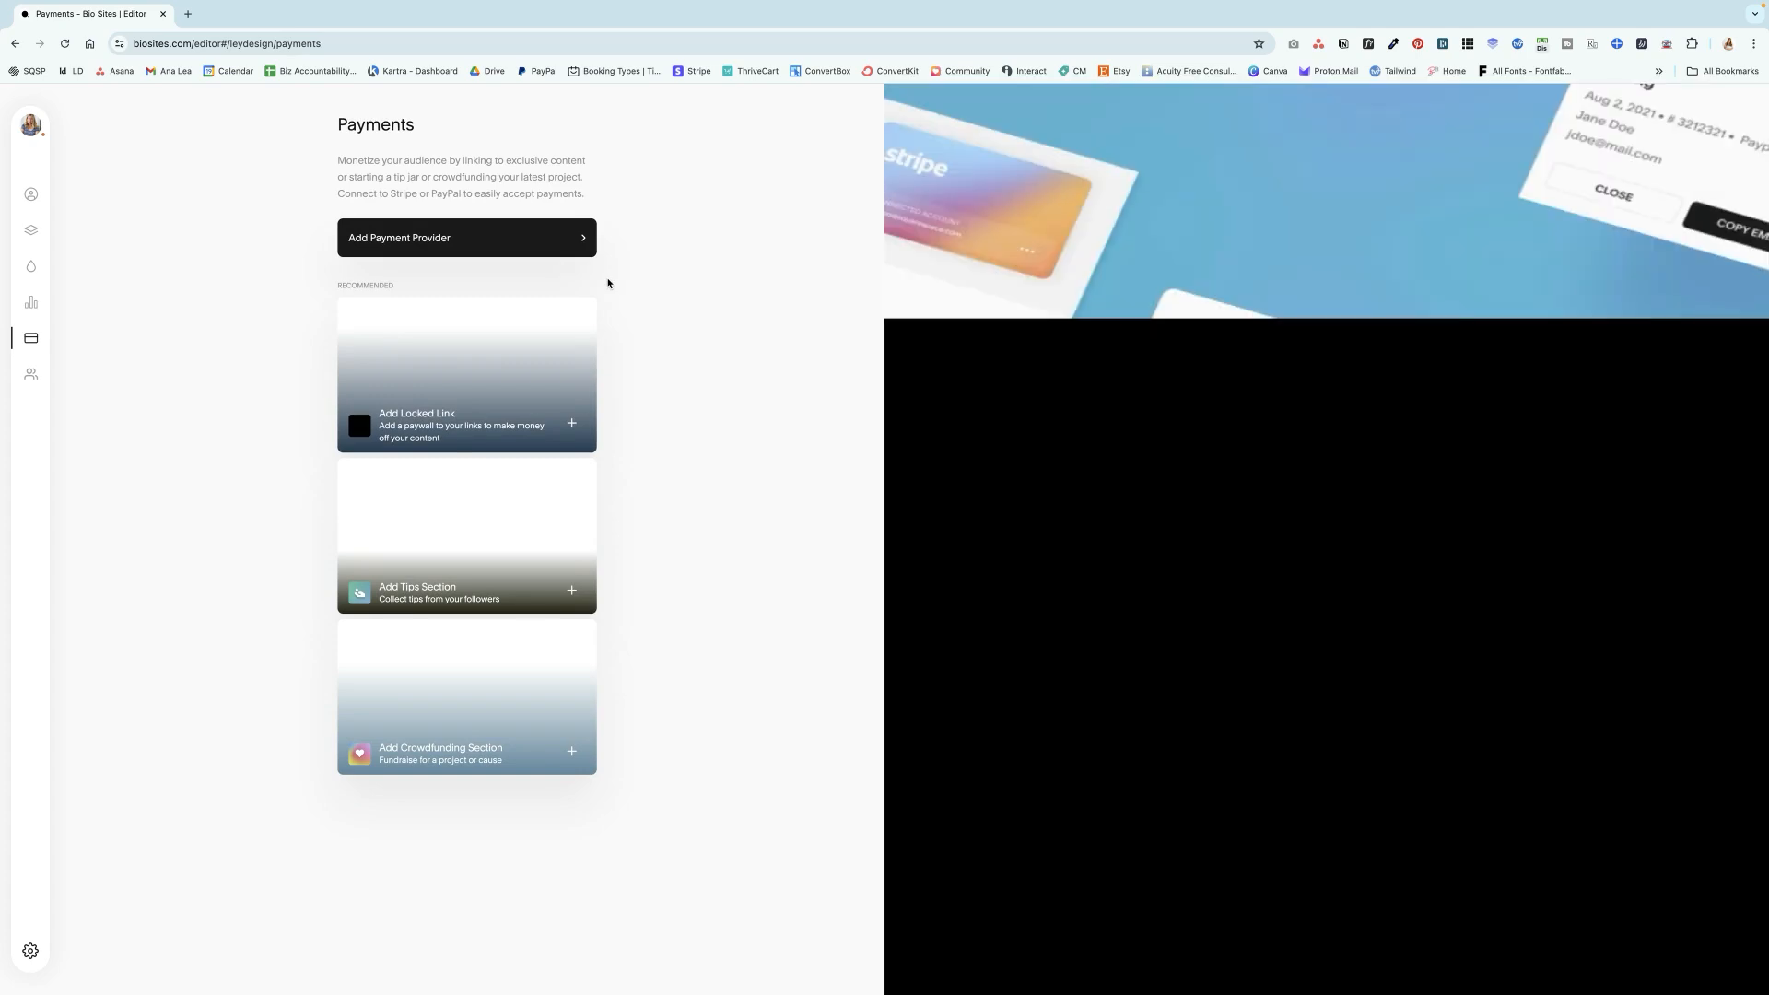
{"action": "left_click", "coordinate": [552, 242]}
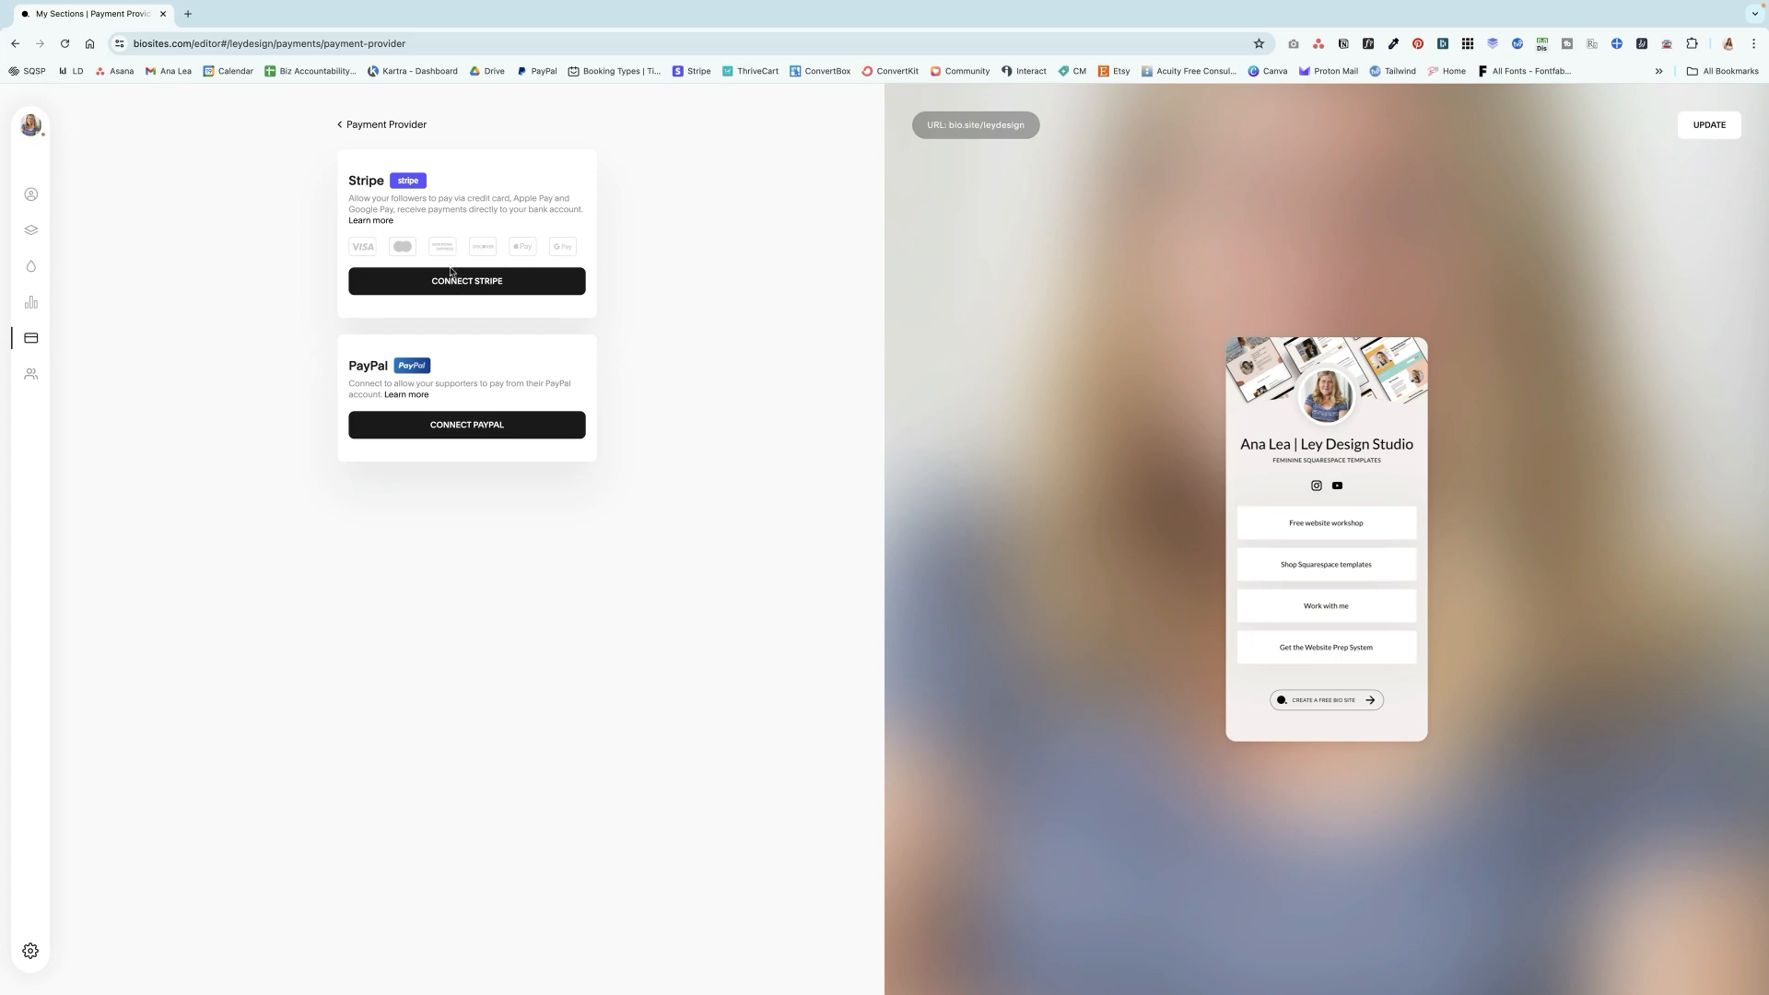
{"action": "left_click", "coordinate": [338, 131]}
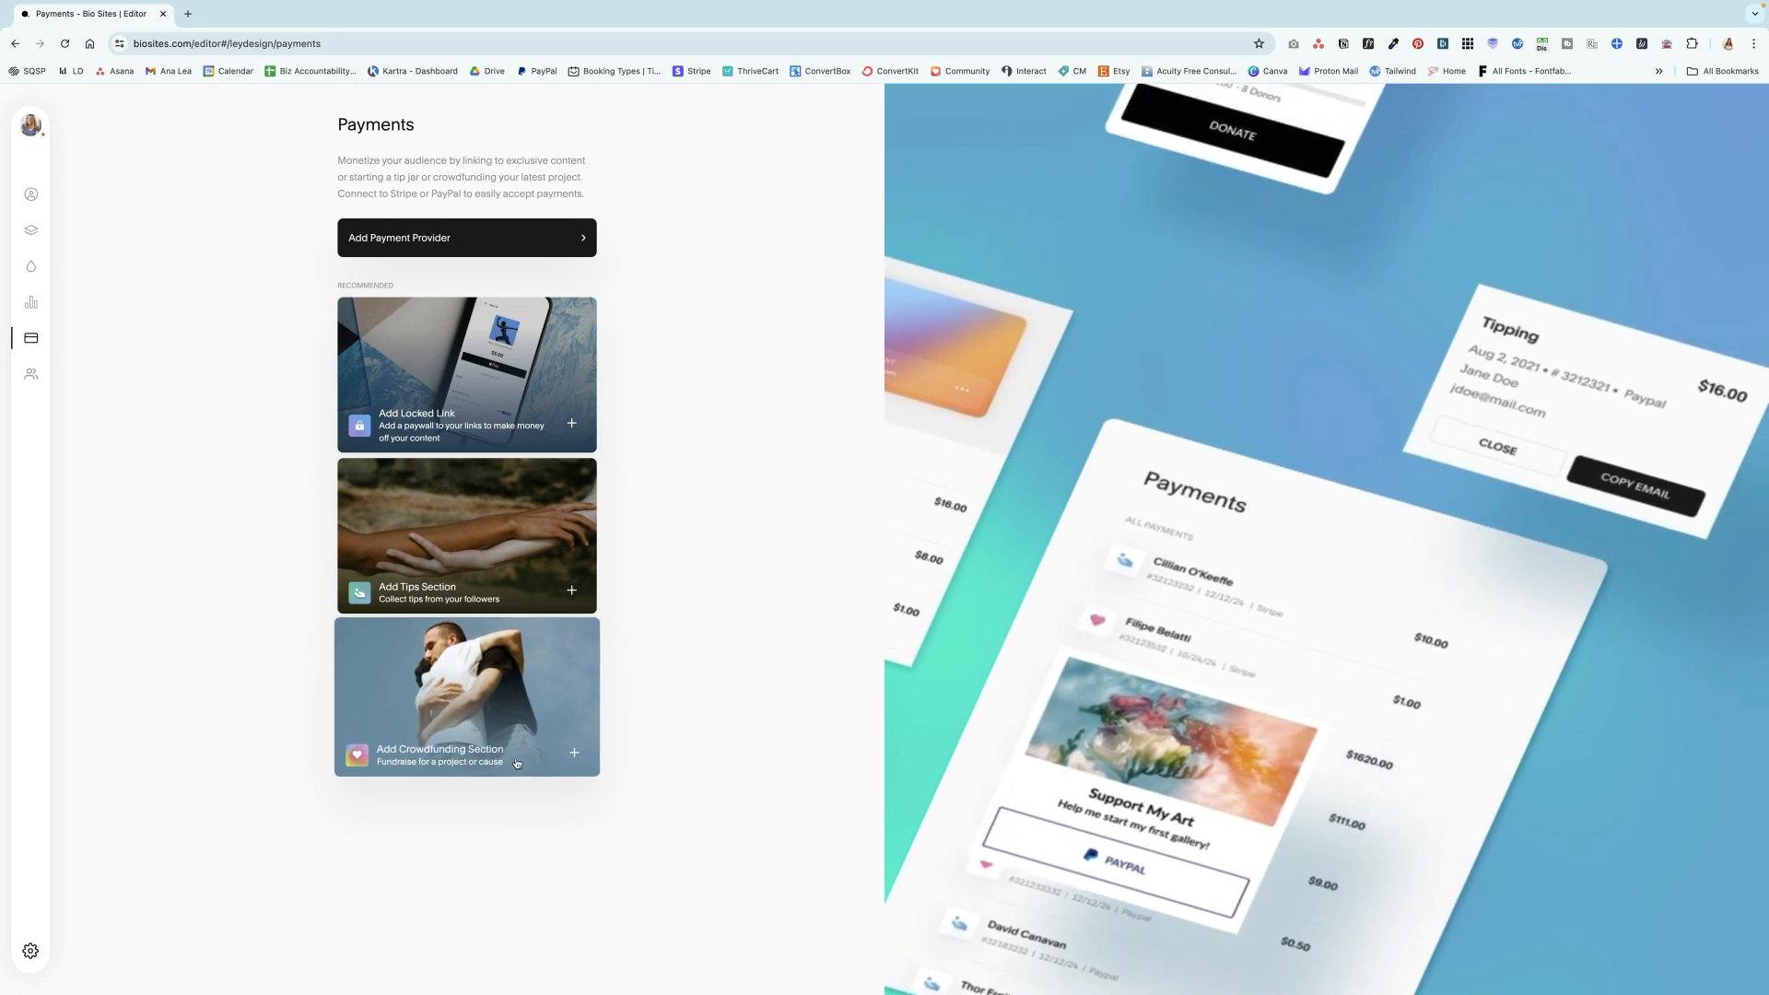
Step: Add the recommended mailing list section from the Audience page
{"action": "left_click", "coordinate": [31, 373]}
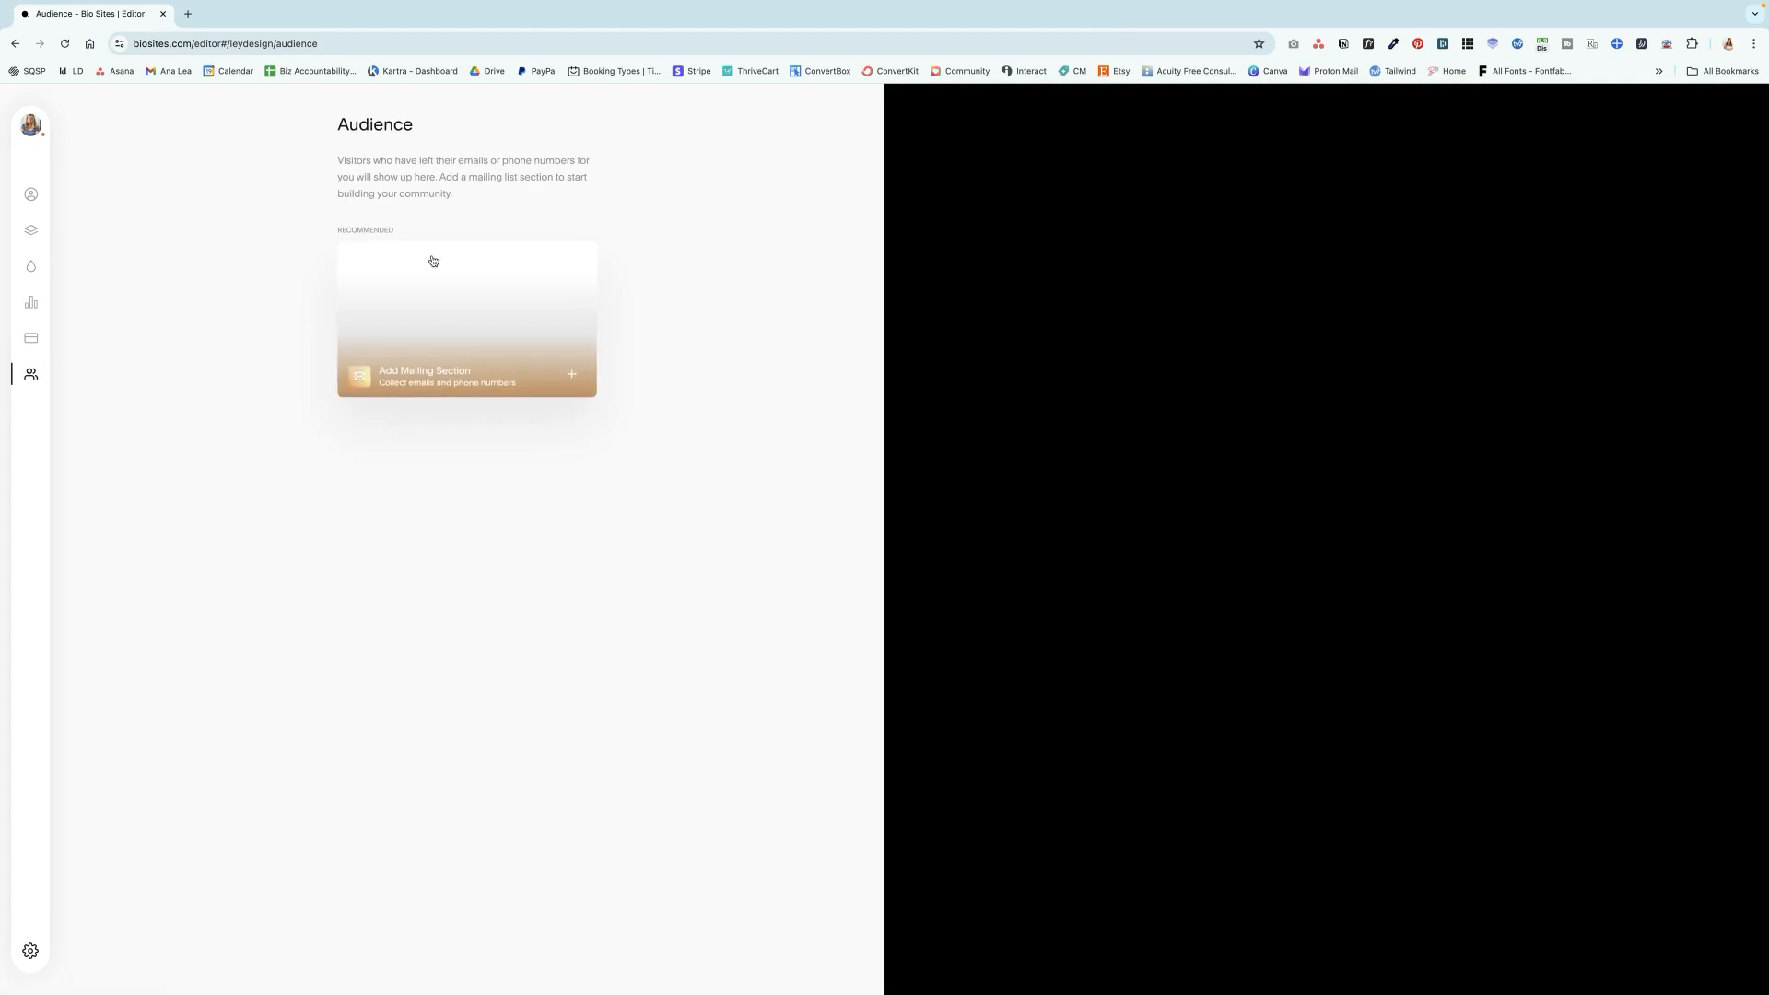
{"action": "left_click", "coordinate": [454, 384]}
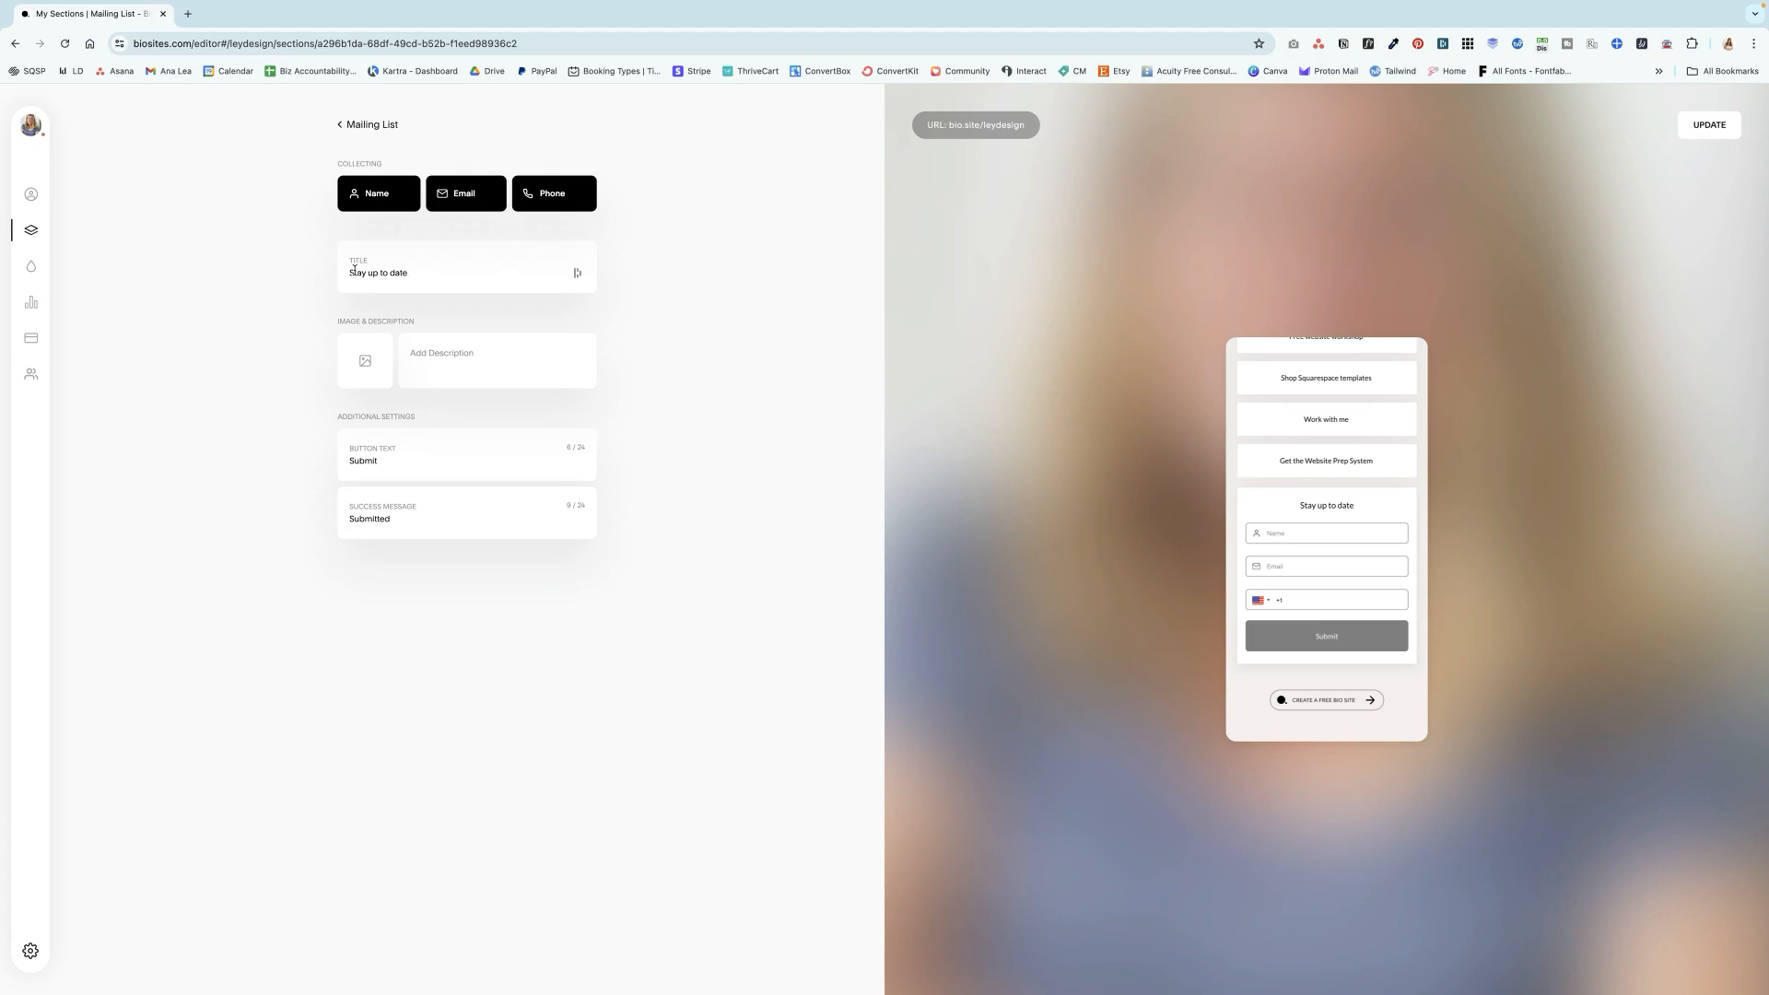
Step: Try the editor's dark mode in the settings, switch it off again and close the settings
{"action": "left_click", "coordinate": [31, 951]}
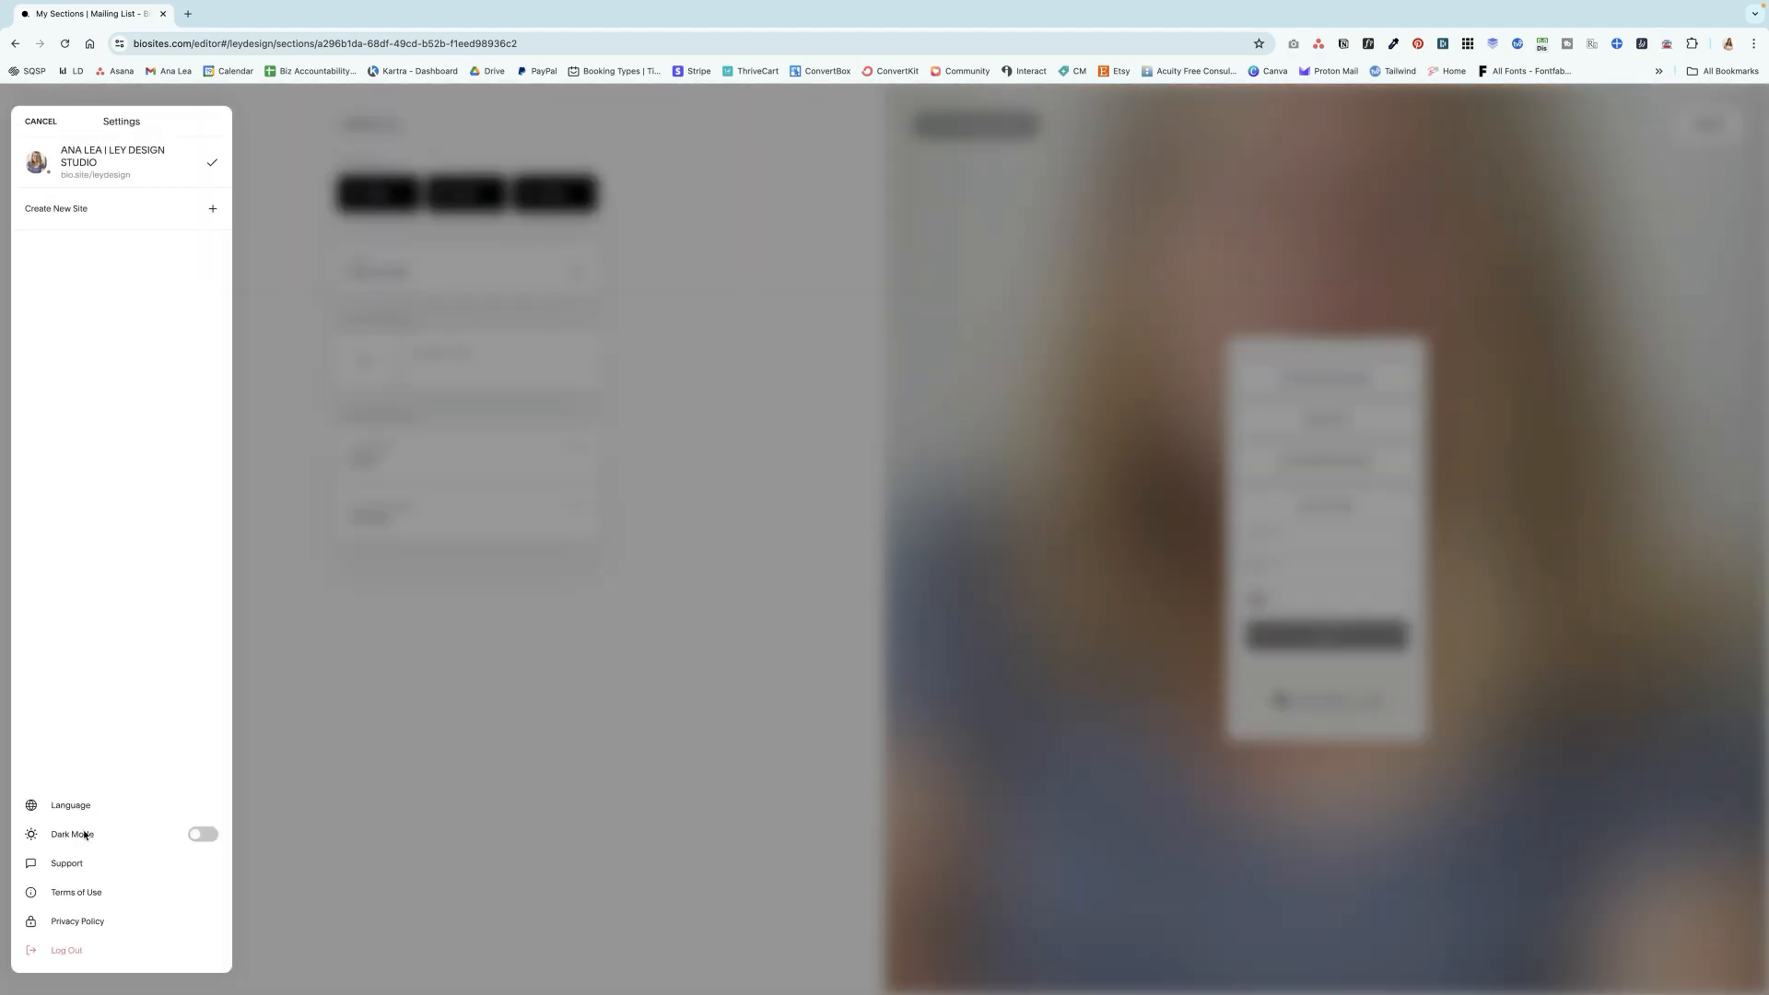
{"action": "left_click", "coordinate": [199, 839]}
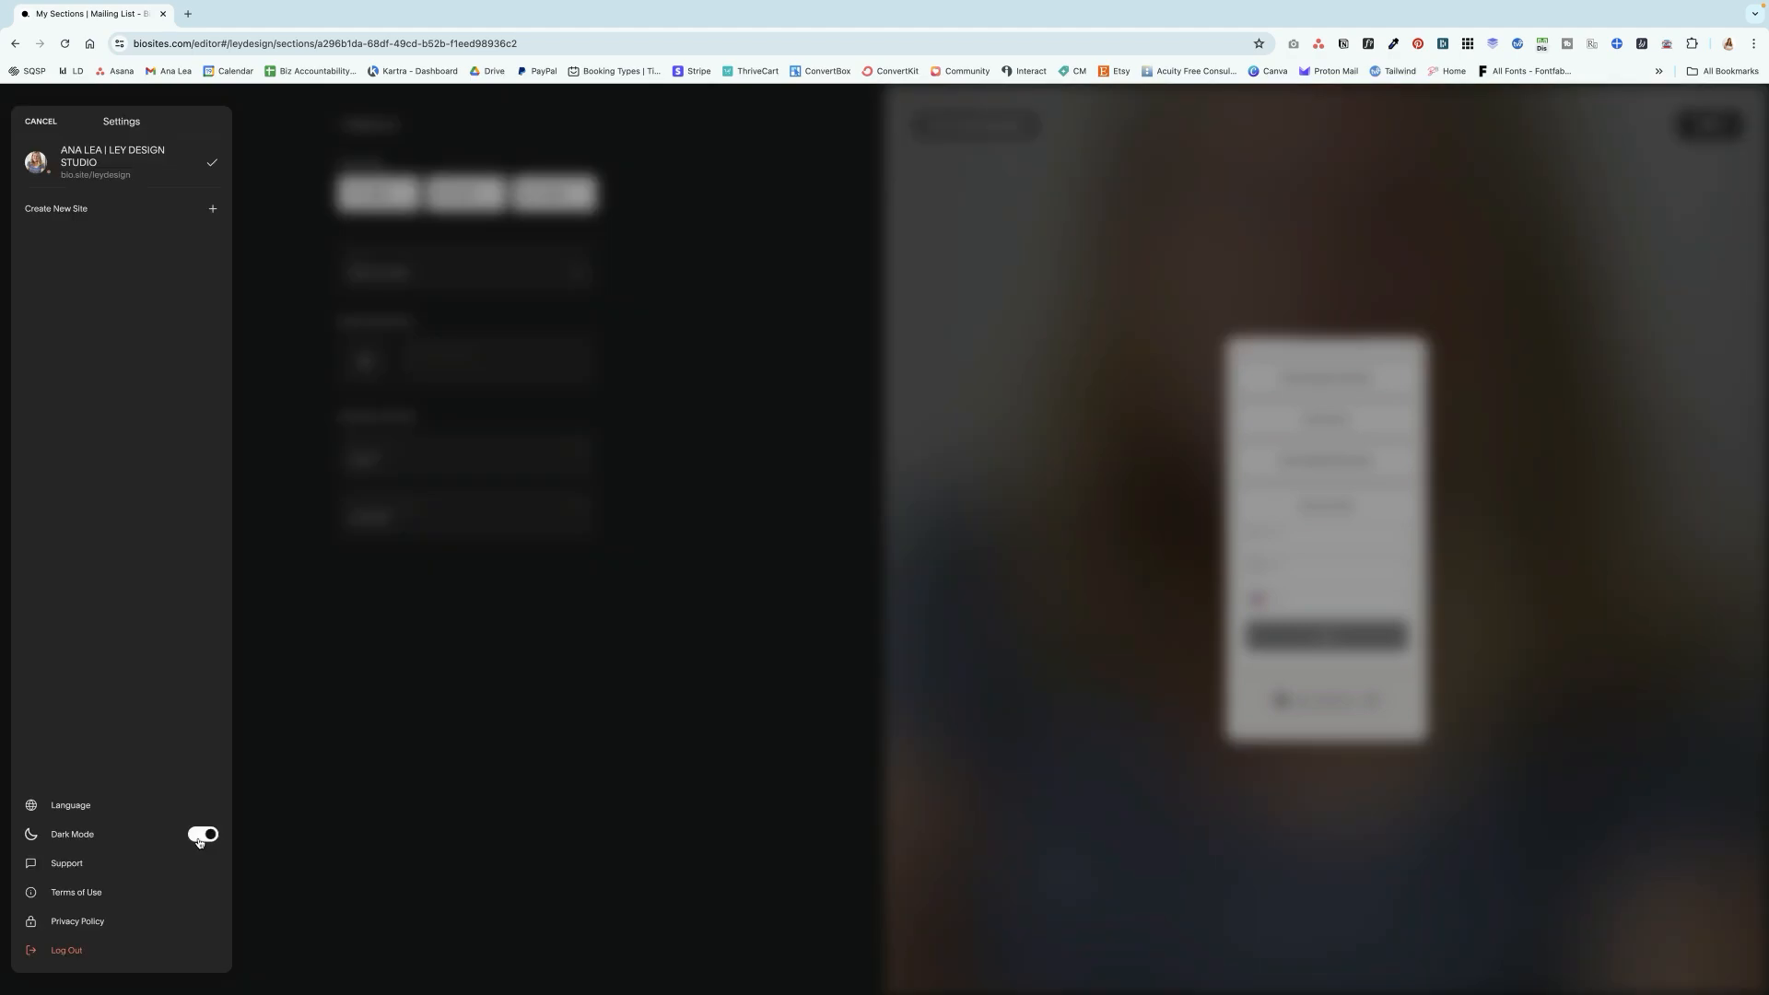
{"action": "left_click", "coordinate": [201, 836]}
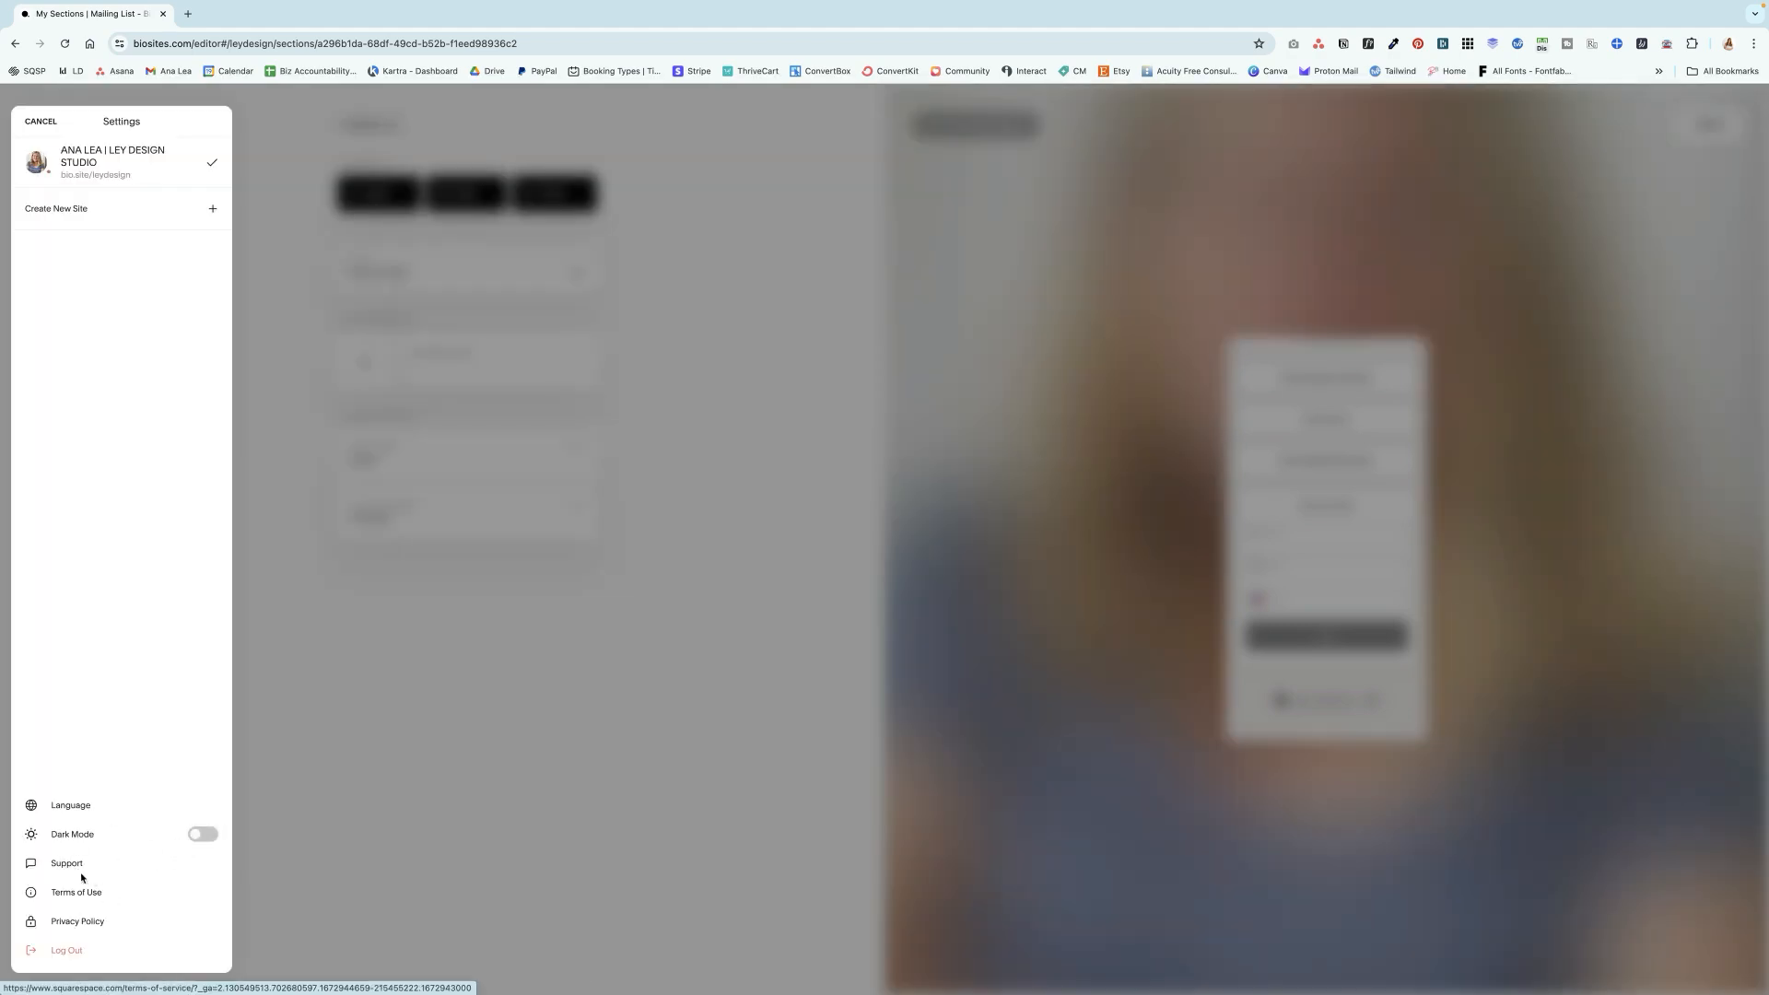
{"action": "left_click", "coordinate": [280, 841]}
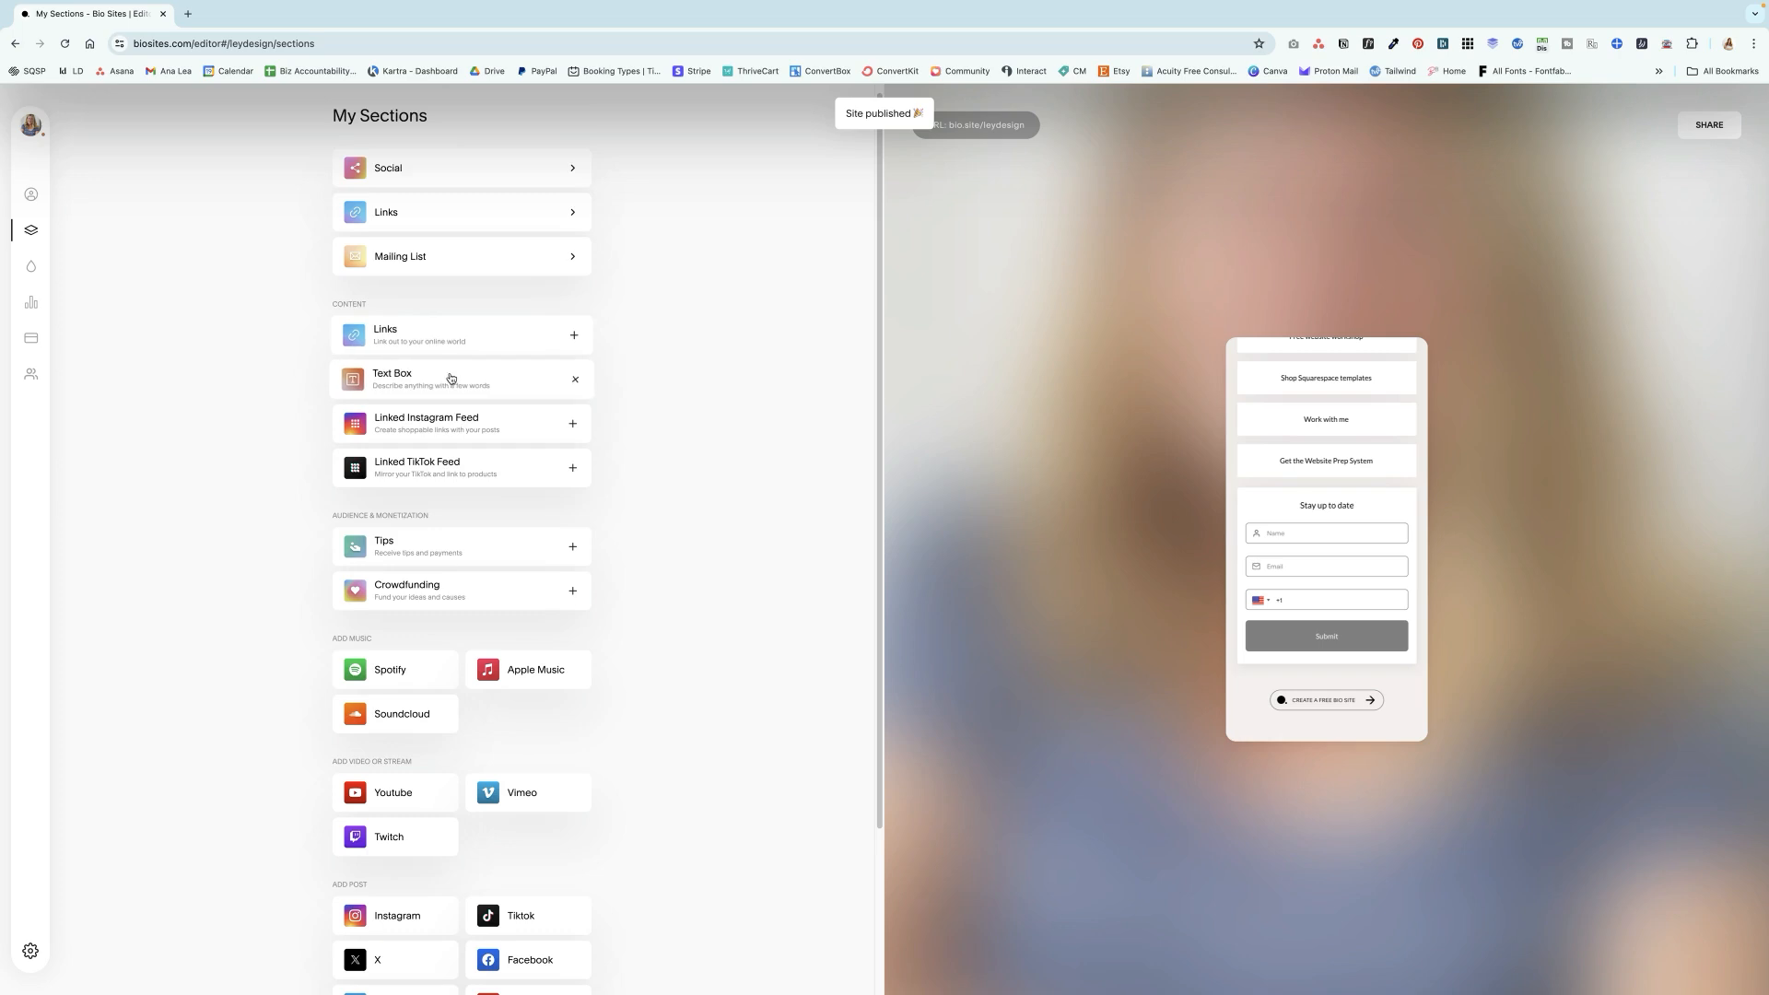
Step: Review the section types available for the site and check the whole page in the preview
{"action": "scroll", "coordinate": [454, 379], "scroll_direction": "down", "scroll_amount": 1}
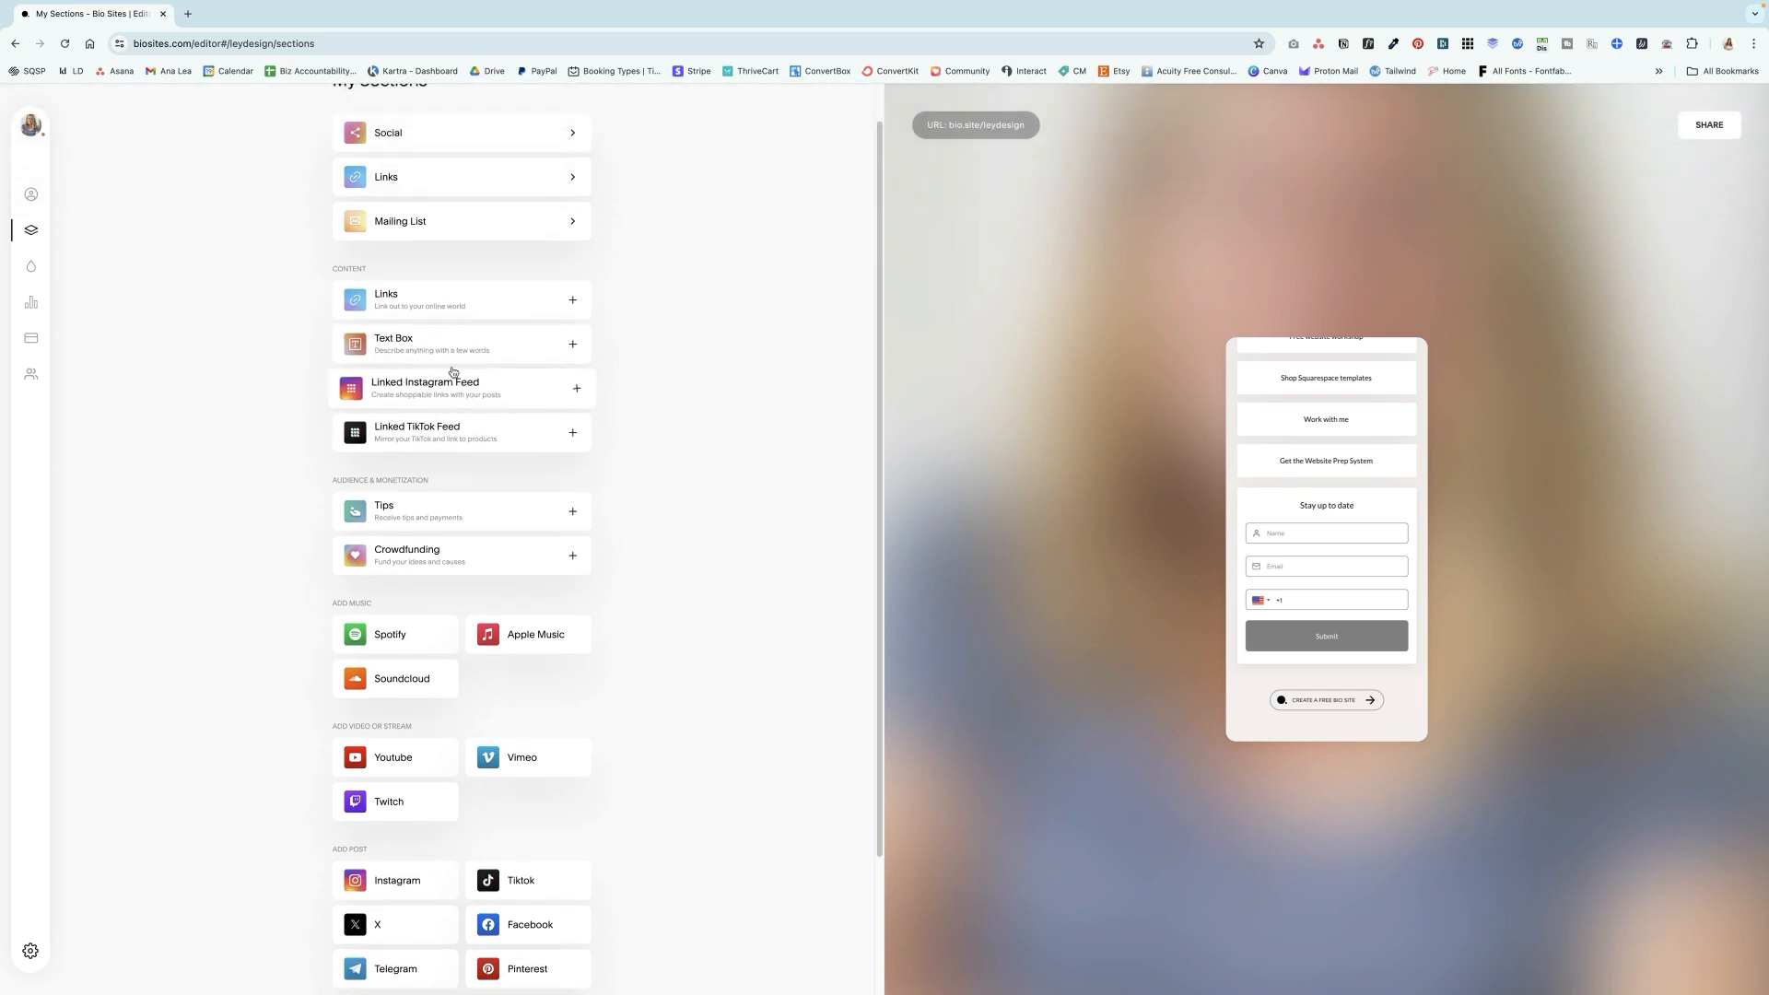
{"action": "scroll", "coordinate": [450, 423], "scroll_direction": "down", "scroll_amount": 1}
{"action": "scroll", "coordinate": [450, 424], "scroll_direction": "down", "scroll_amount": 1}
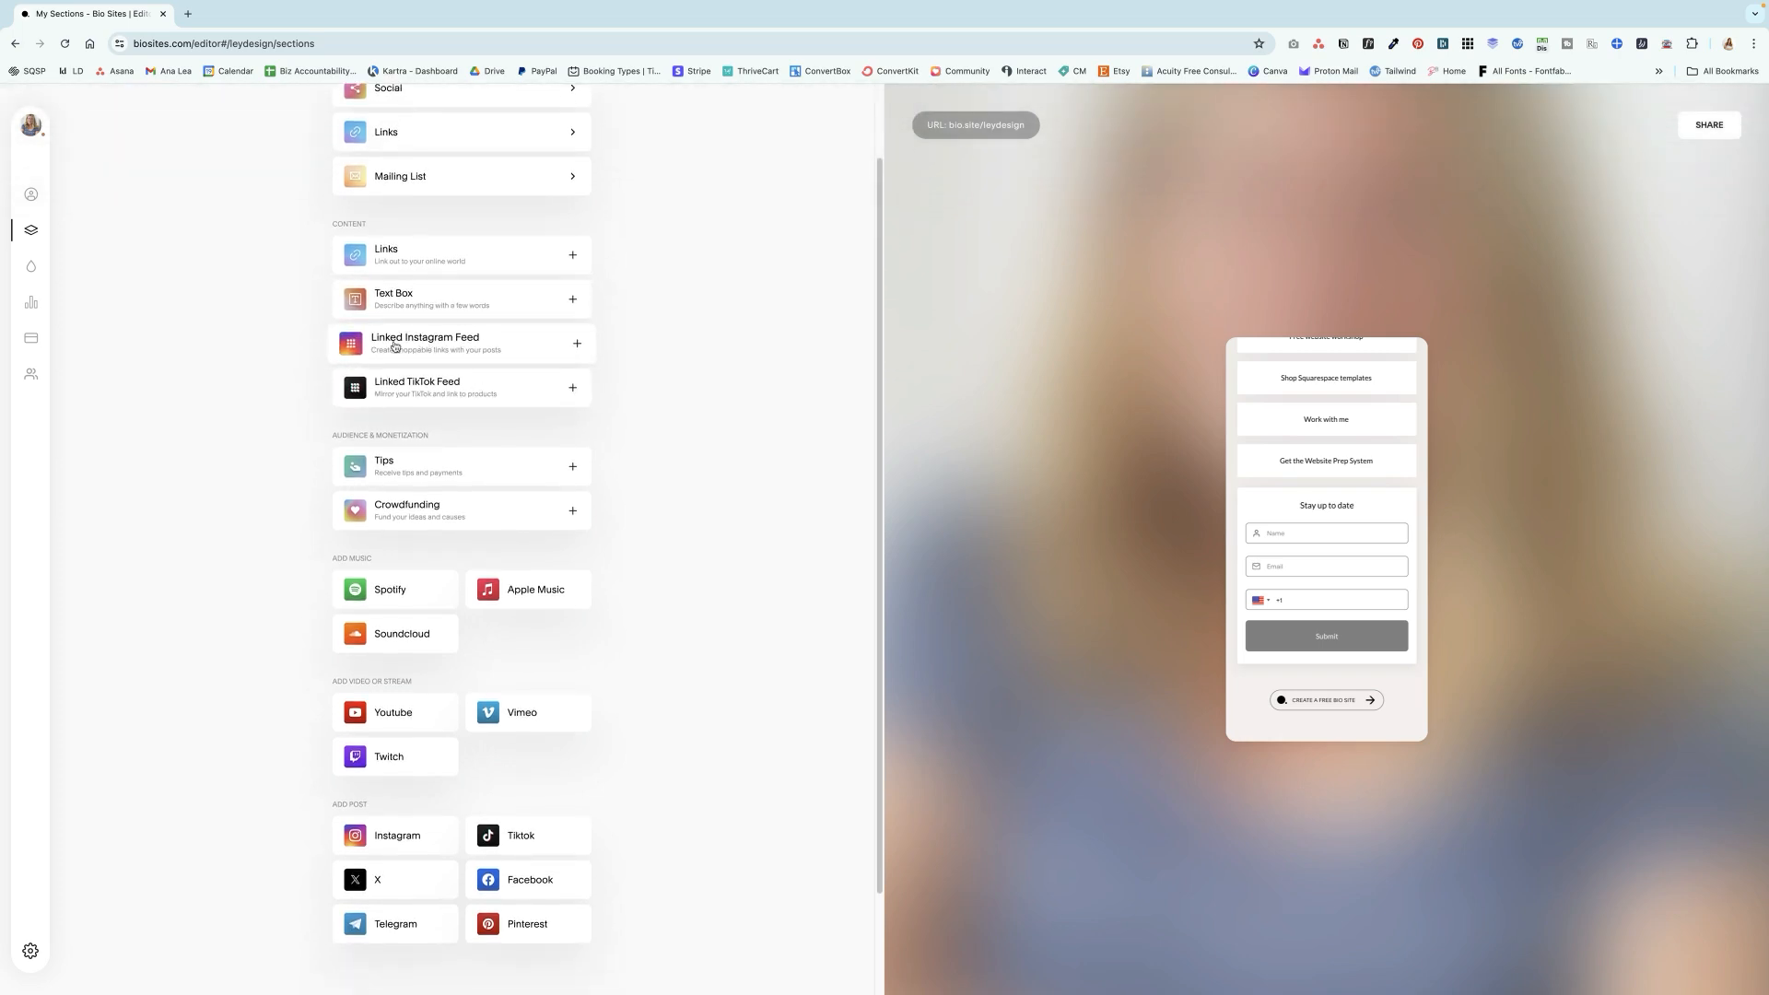
{"action": "scroll", "coordinate": [433, 415], "scroll_direction": "down", "scroll_amount": 4}
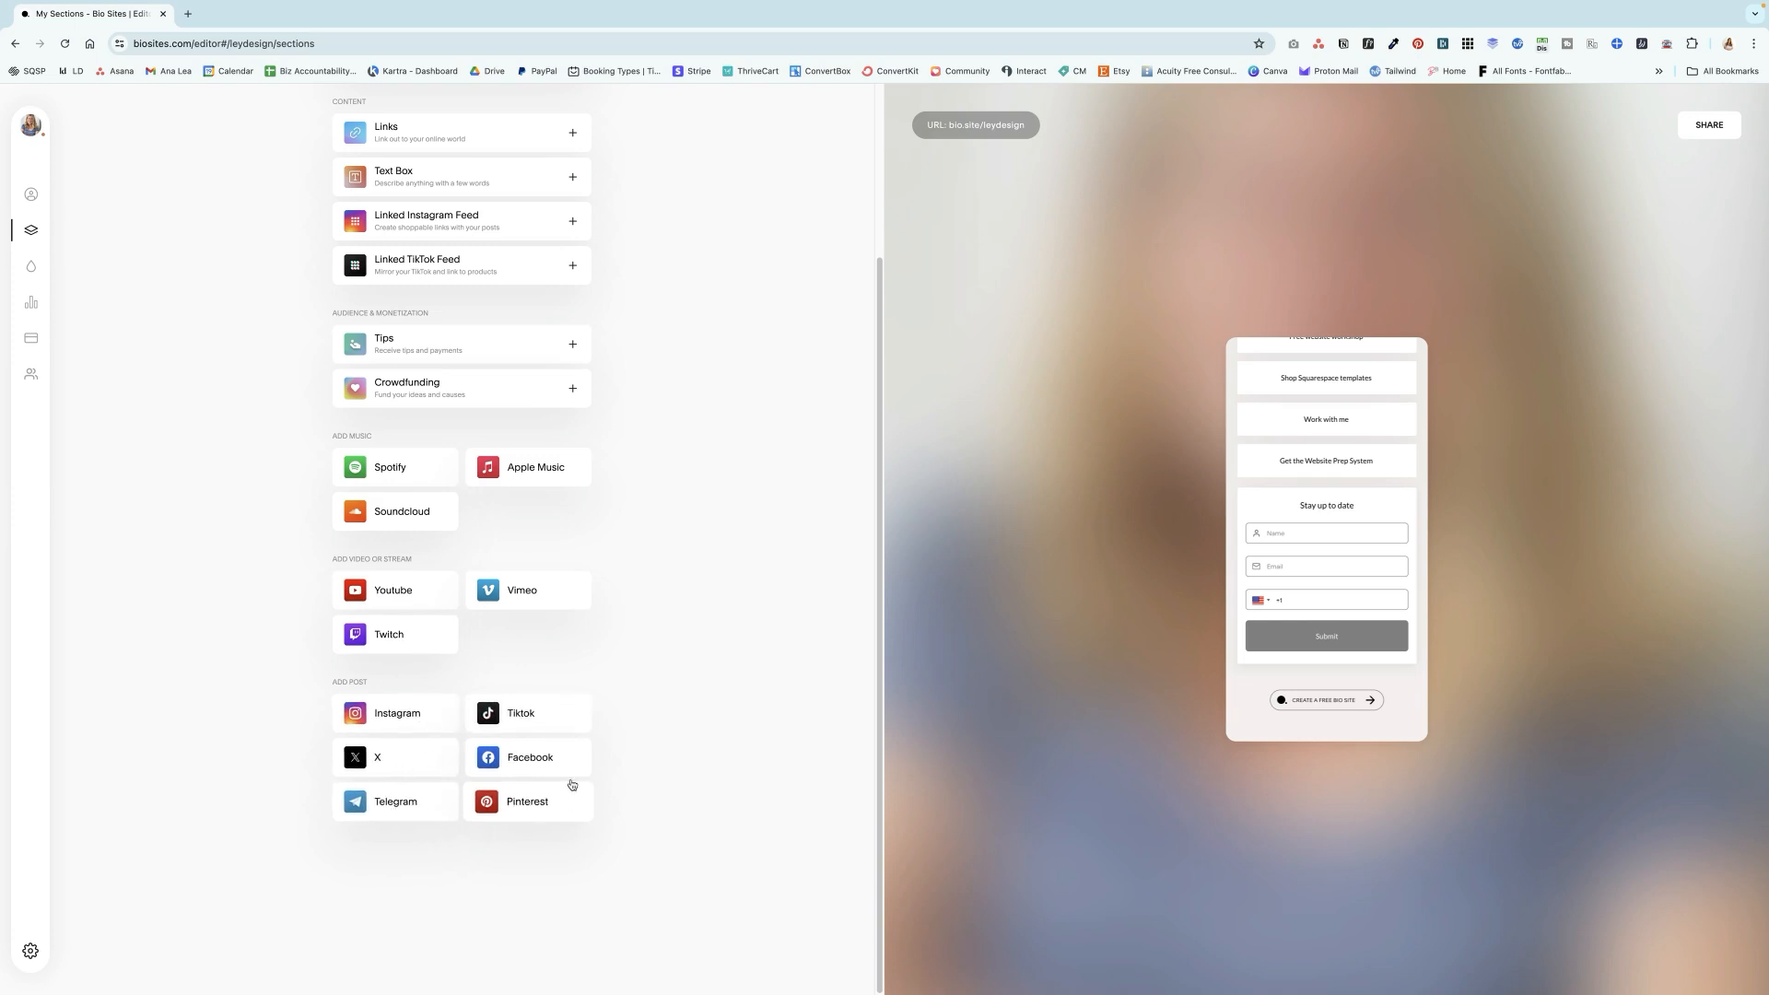
{"action": "scroll", "coordinate": [566, 656], "scroll_direction": "up", "scroll_amount": 3}
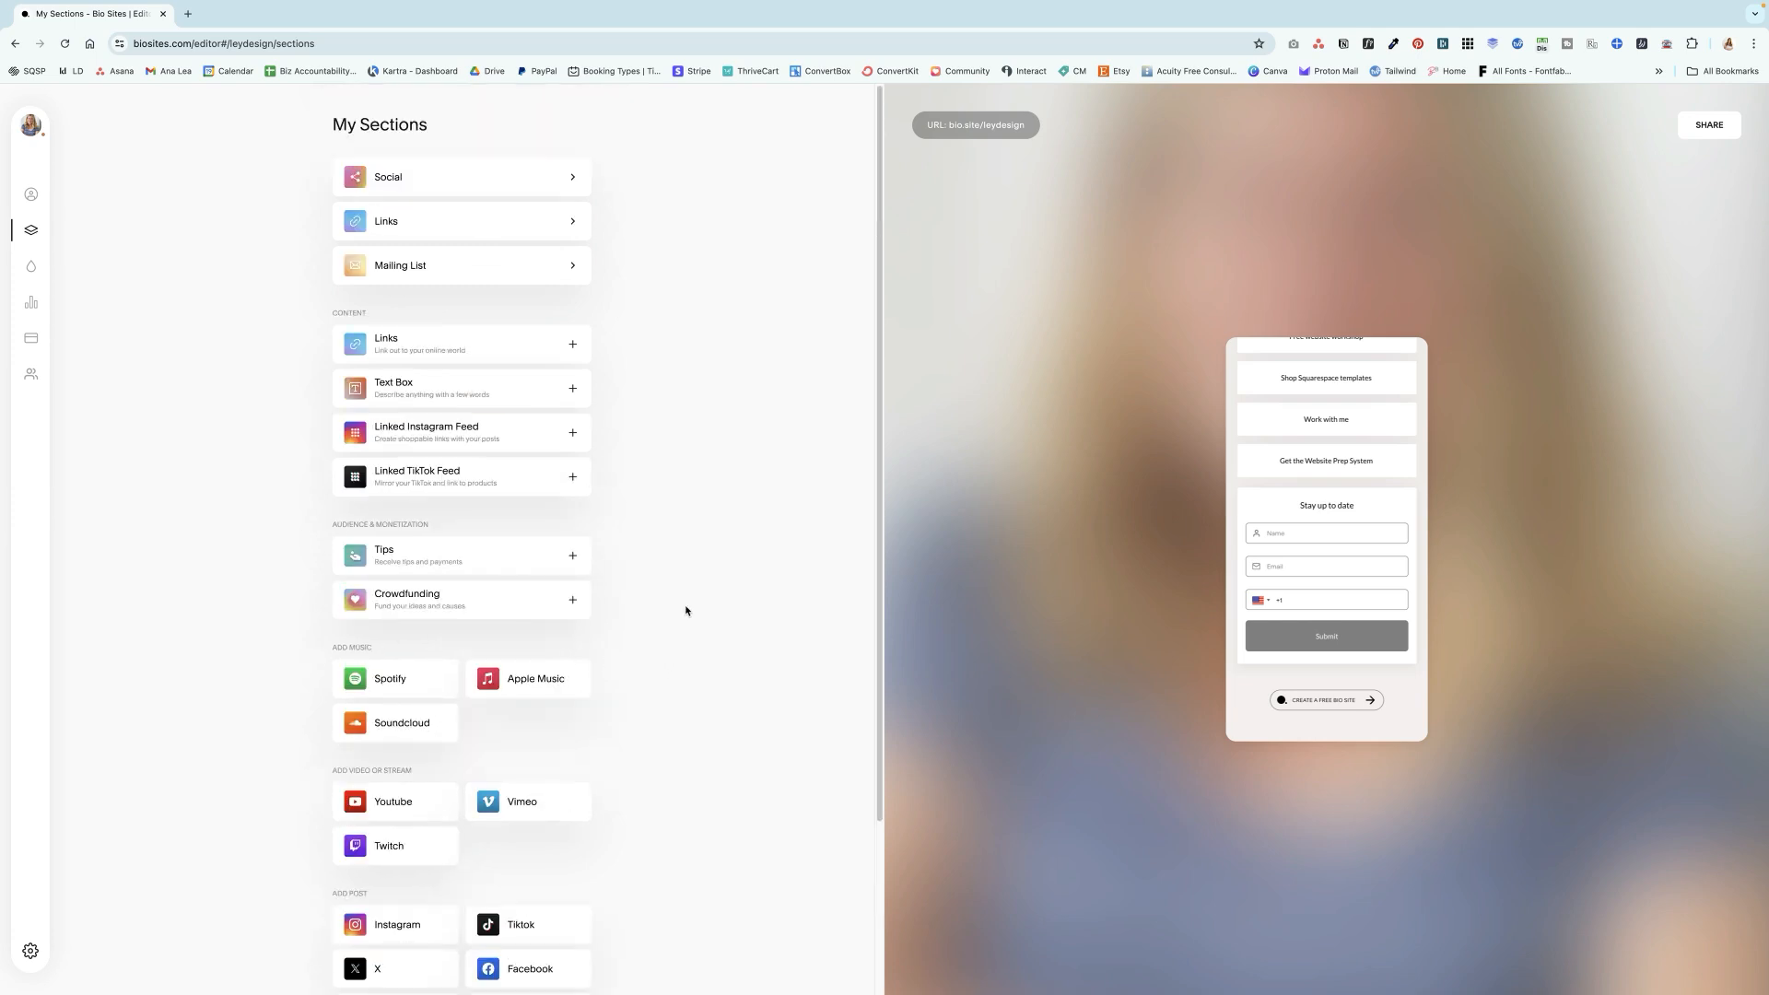
{"action": "scroll", "coordinate": [1354, 465], "scroll_direction": "up", "scroll_amount": 3}
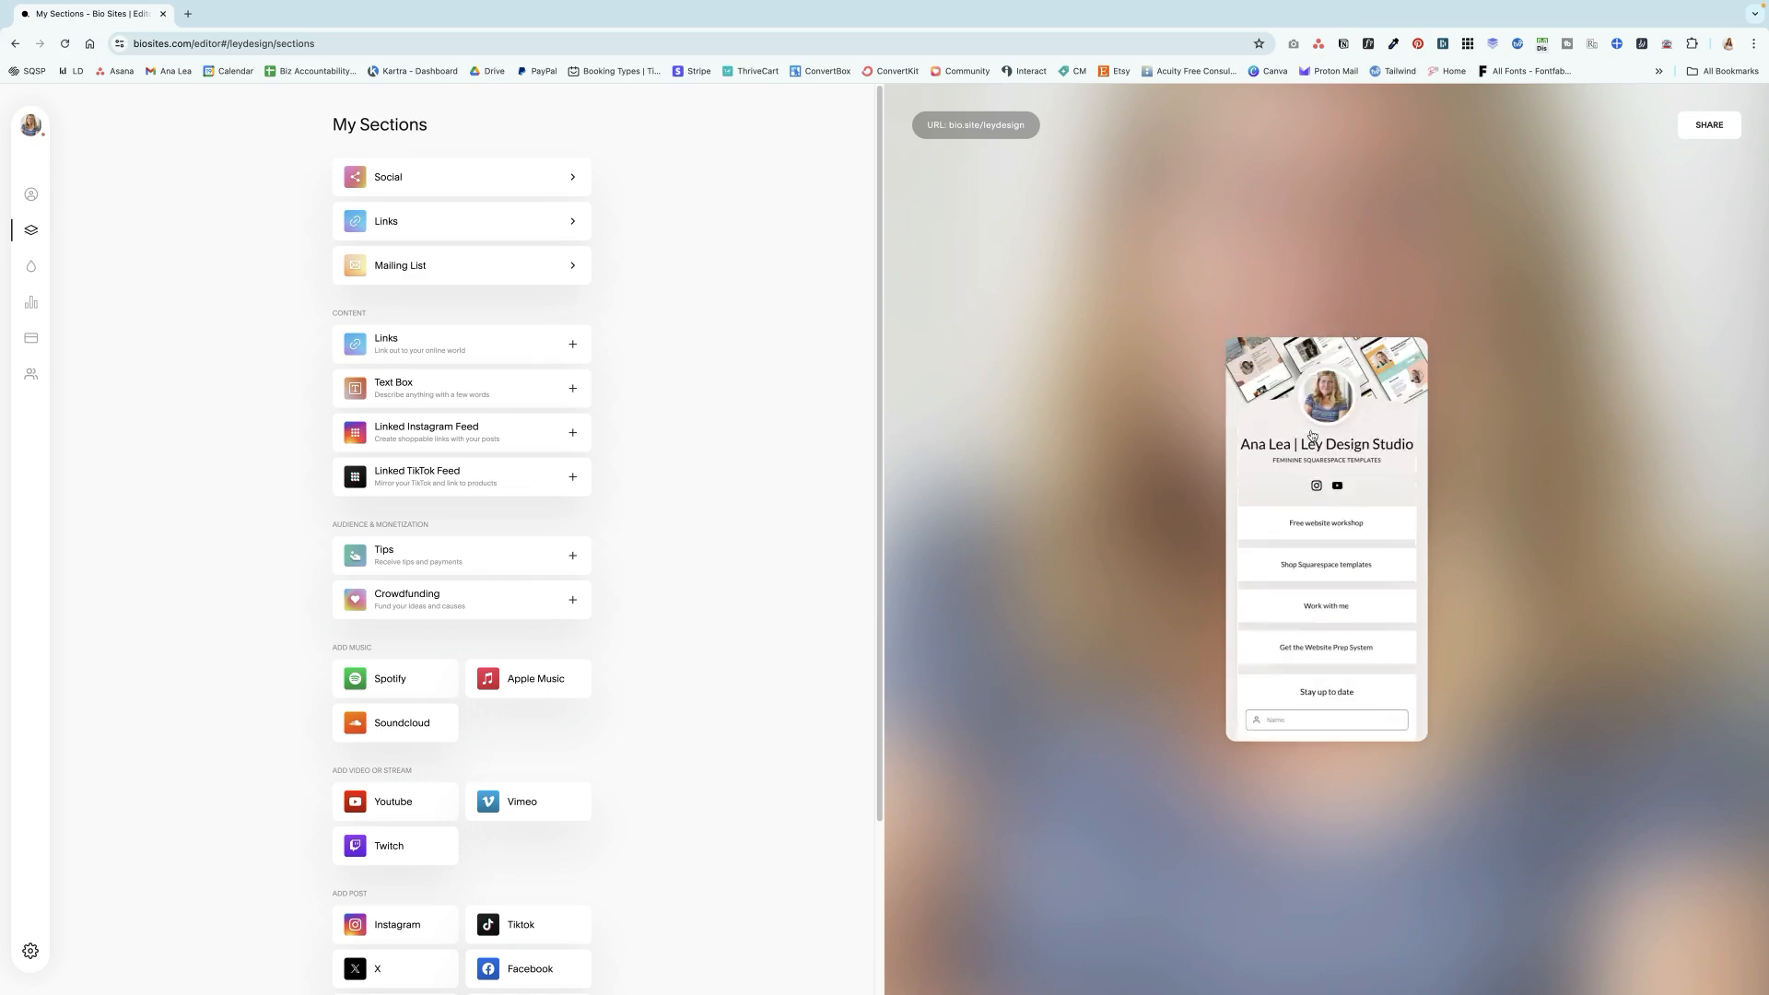